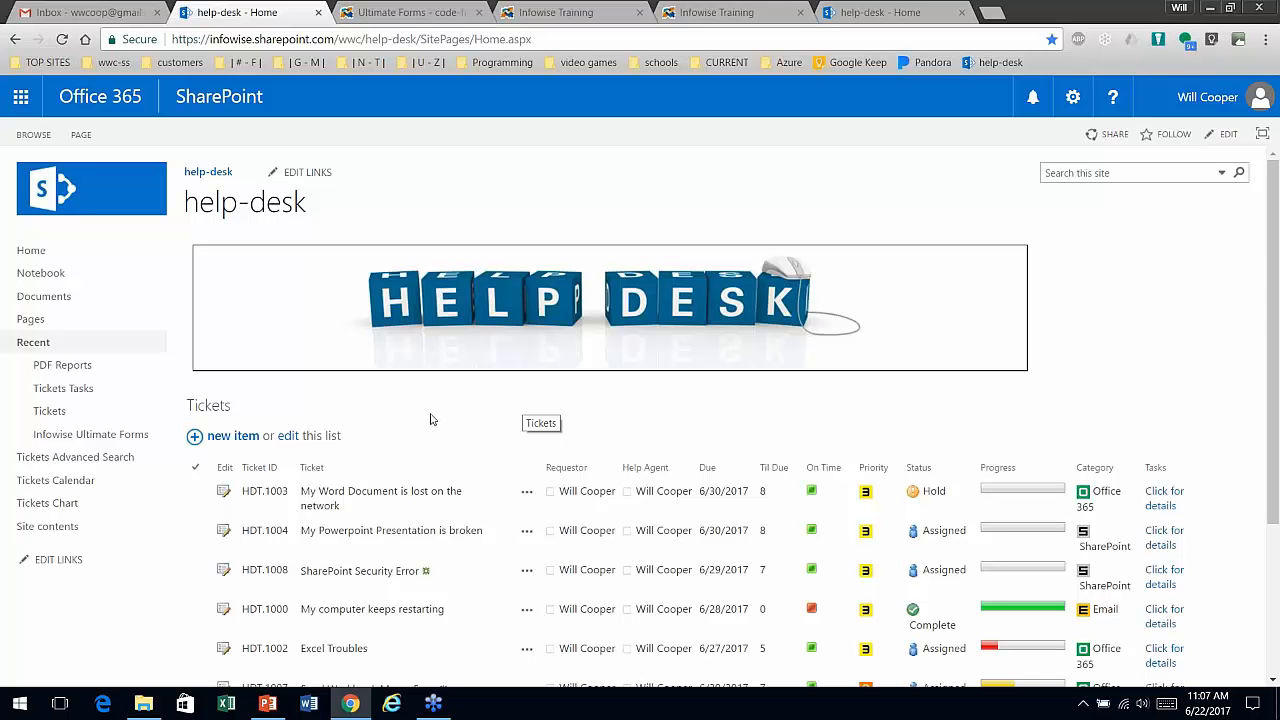
Step: Create a help request titled "My Word Document is showing me a VBA Error" with the description "I get this strange error screen:"
{"action": "left_click", "coordinate": [245, 440]}
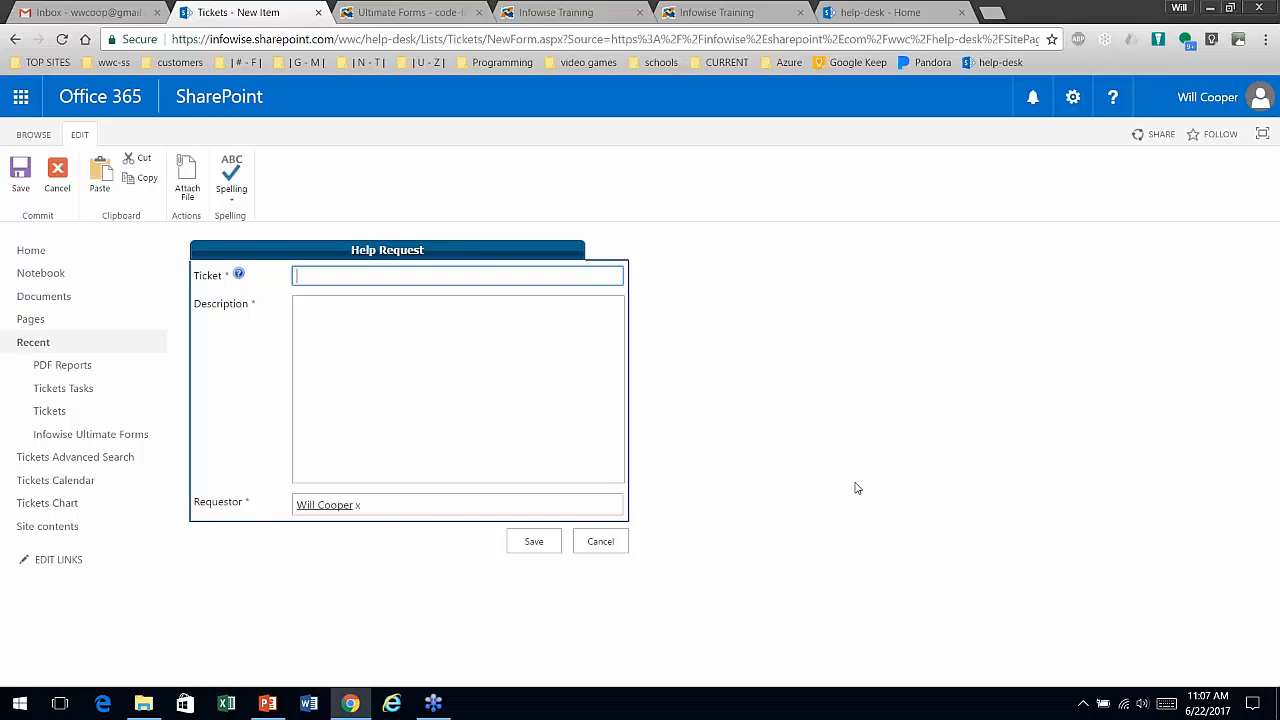
{"action": "type", "text": "My Word Document is showing me err"}
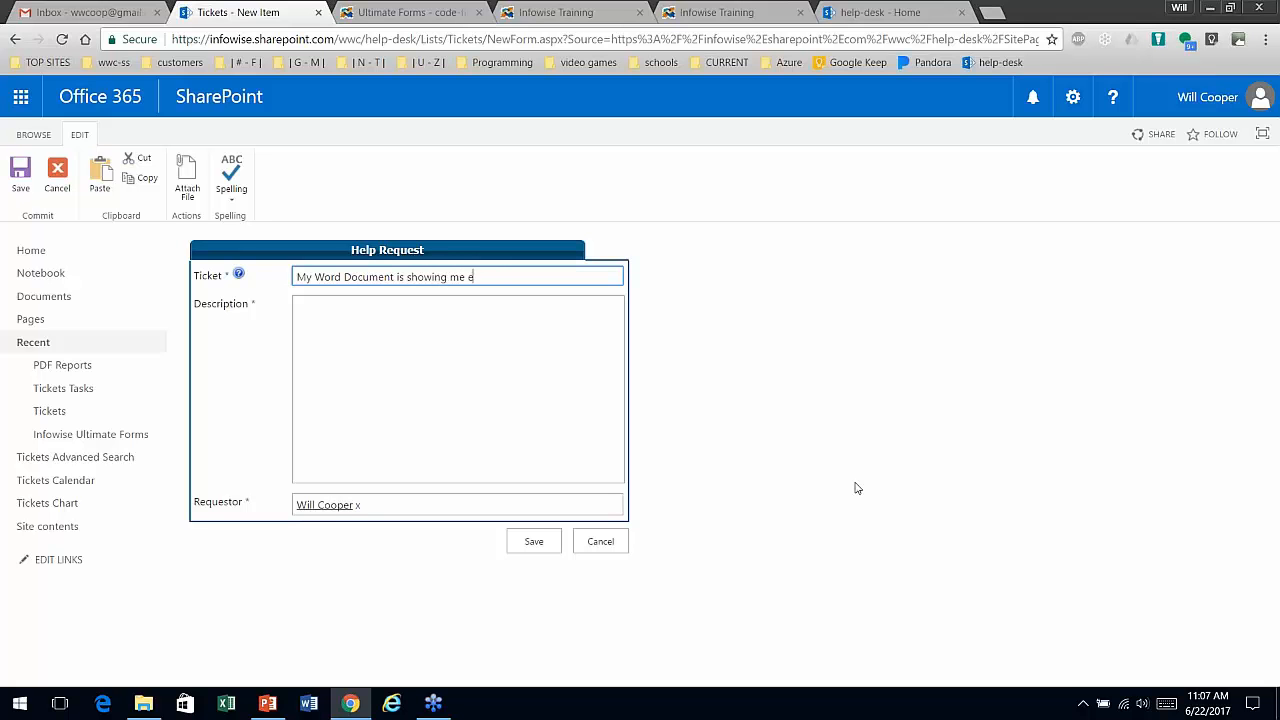
{"action": "key", "text": "BackSpace"}
{"action": "type", "text": "a VBA Error"}
{"action": "key", "text": "Tab"}
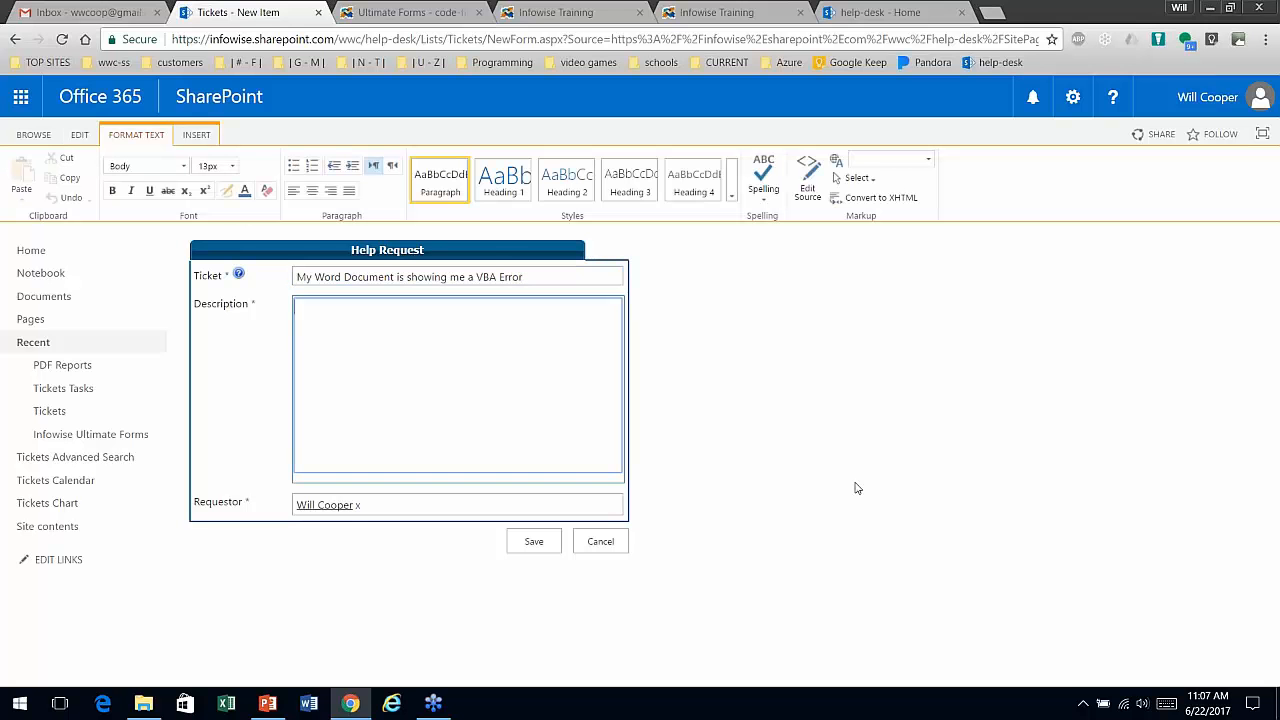
{"action": "type", "text": "I get this strange error screen"}
Step: Insert the image vba-error.jpg from the computer's desktop into the description, uploading it to the Site Assets library
{"action": "left_click", "coordinate": [211, 138]}
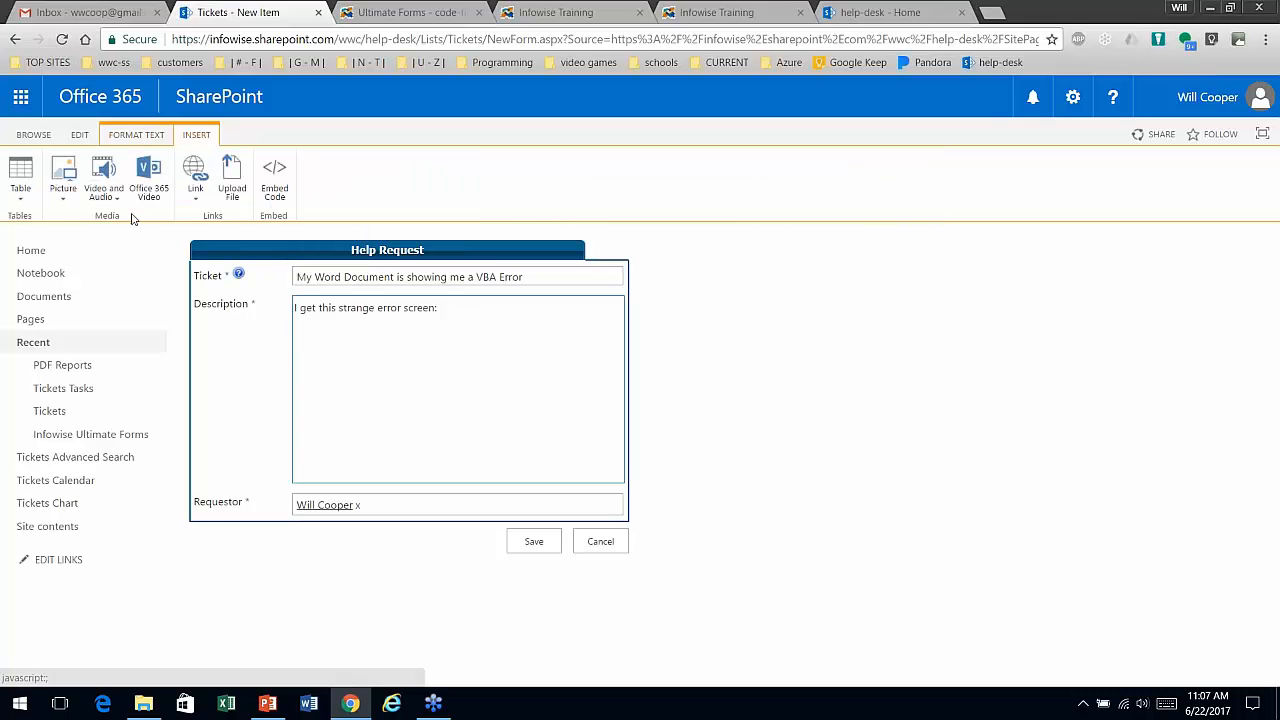
{"action": "left_click", "coordinate": [68, 200]}
{"action": "left_click", "coordinate": [90, 220]}
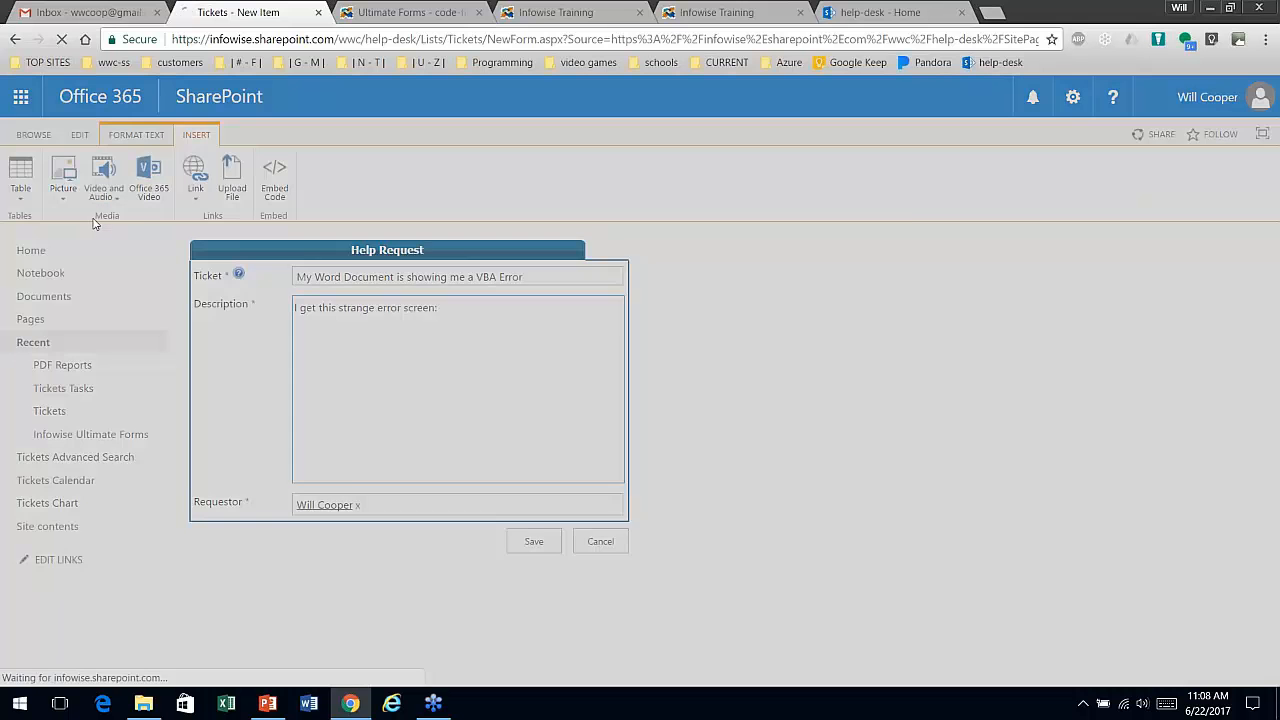
{"action": "left_click", "coordinate": [628, 279]}
{"action": "scroll", "coordinate": [635, 296], "scroll_direction": "down", "scroll_amount": 3}
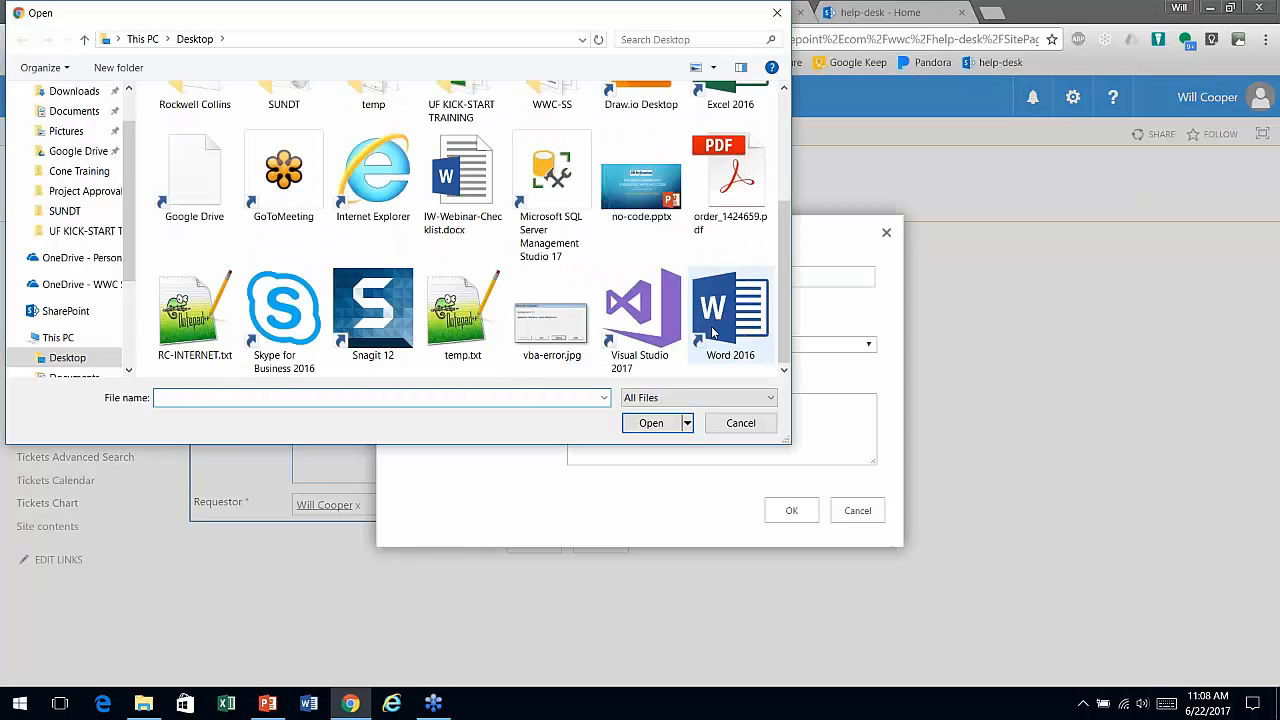
{"action": "left_click", "coordinate": [568, 340]}
{"action": "left_click", "coordinate": [651, 423]}
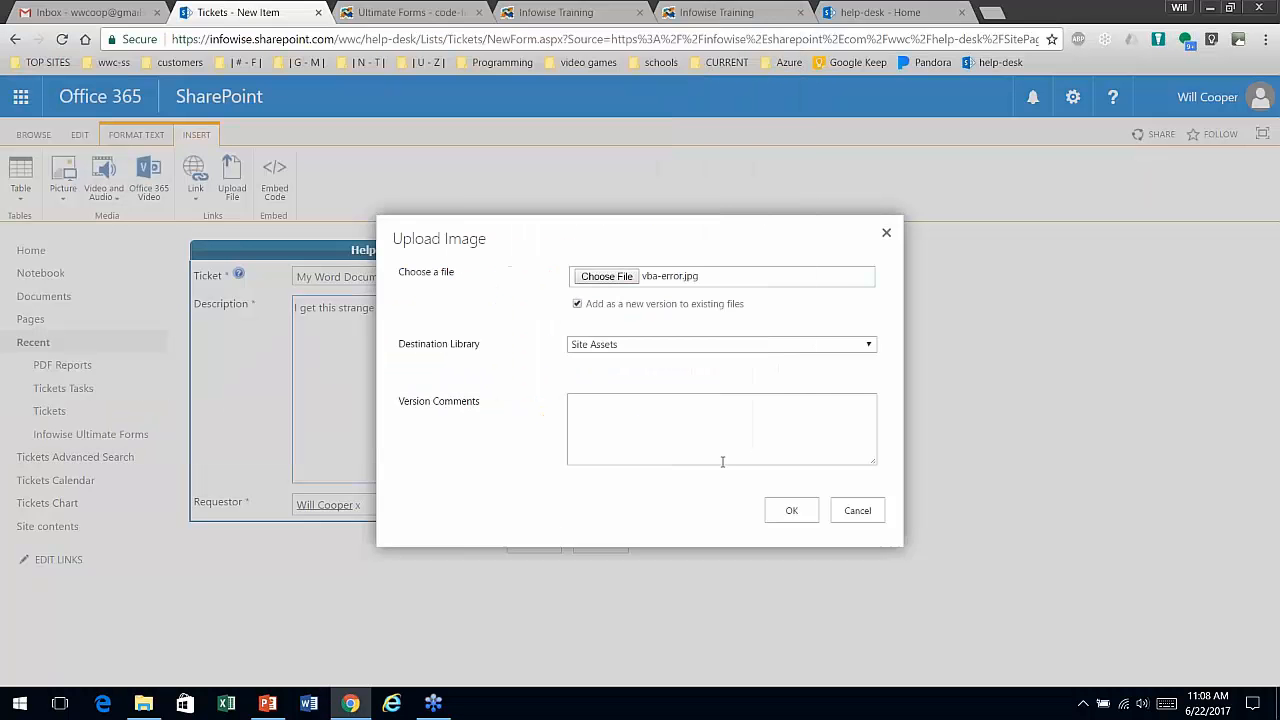
{"action": "left_click", "coordinate": [789, 510]}
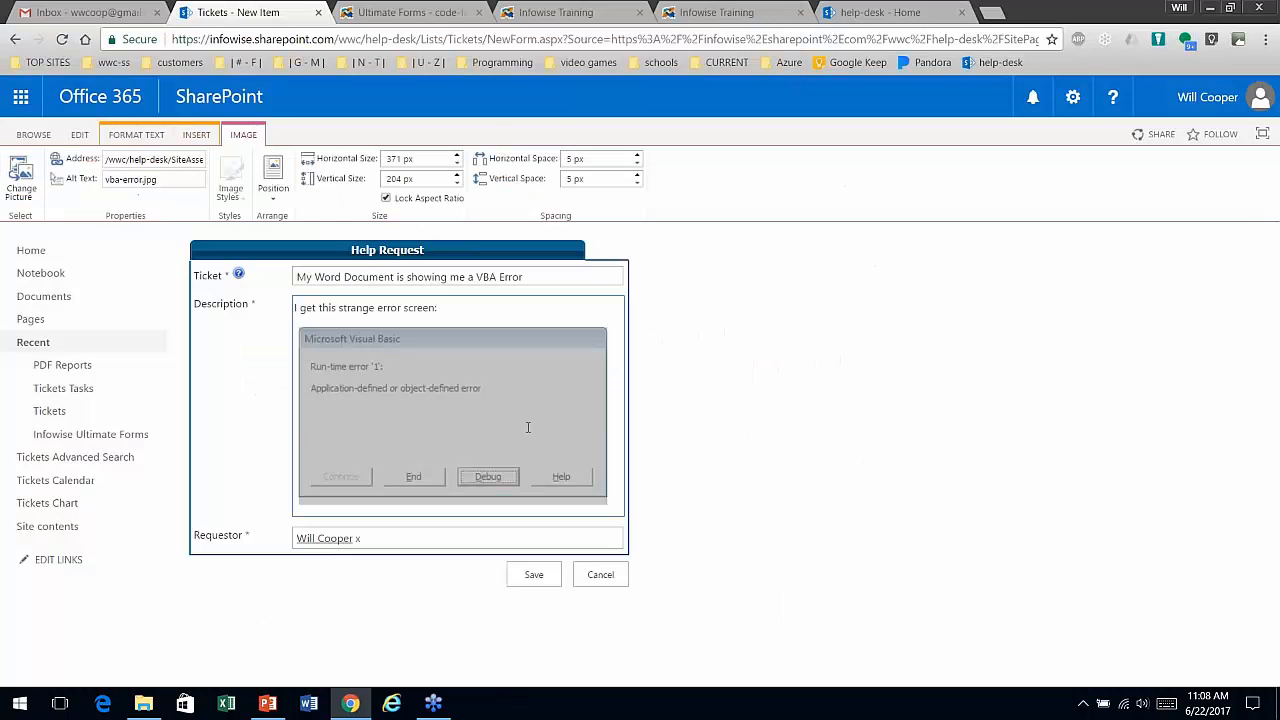
{"action": "left_click", "coordinate": [689, 405]}
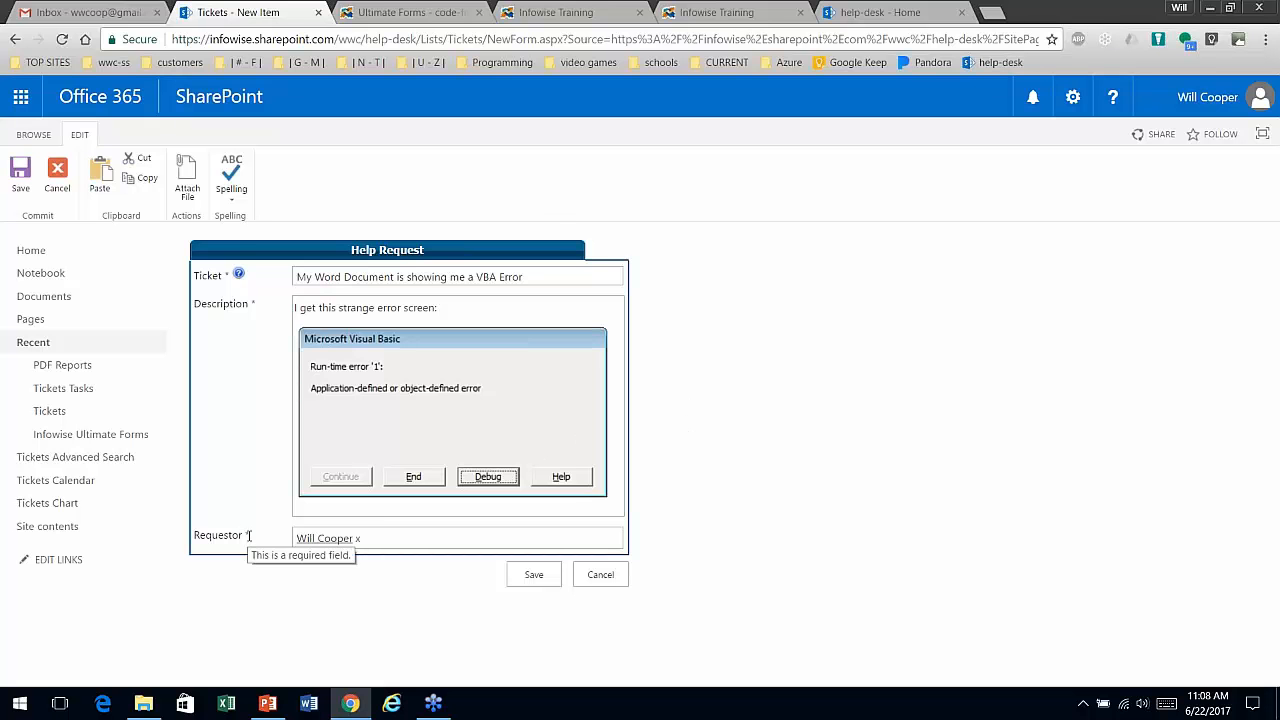
Step: Check the required requestor field and save the new help request
{"action": "left_click_drag", "start_coordinate": [247, 537], "coordinate": [195, 537]}
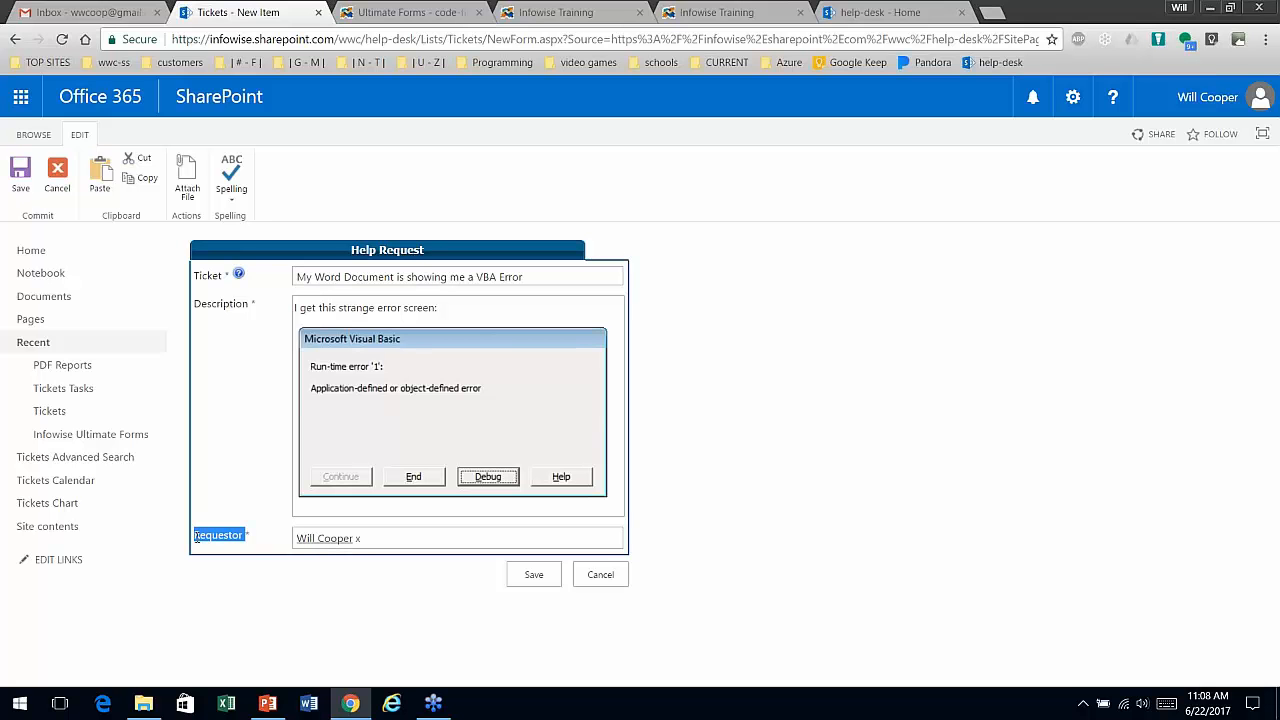
{"action": "left_click", "coordinate": [258, 486]}
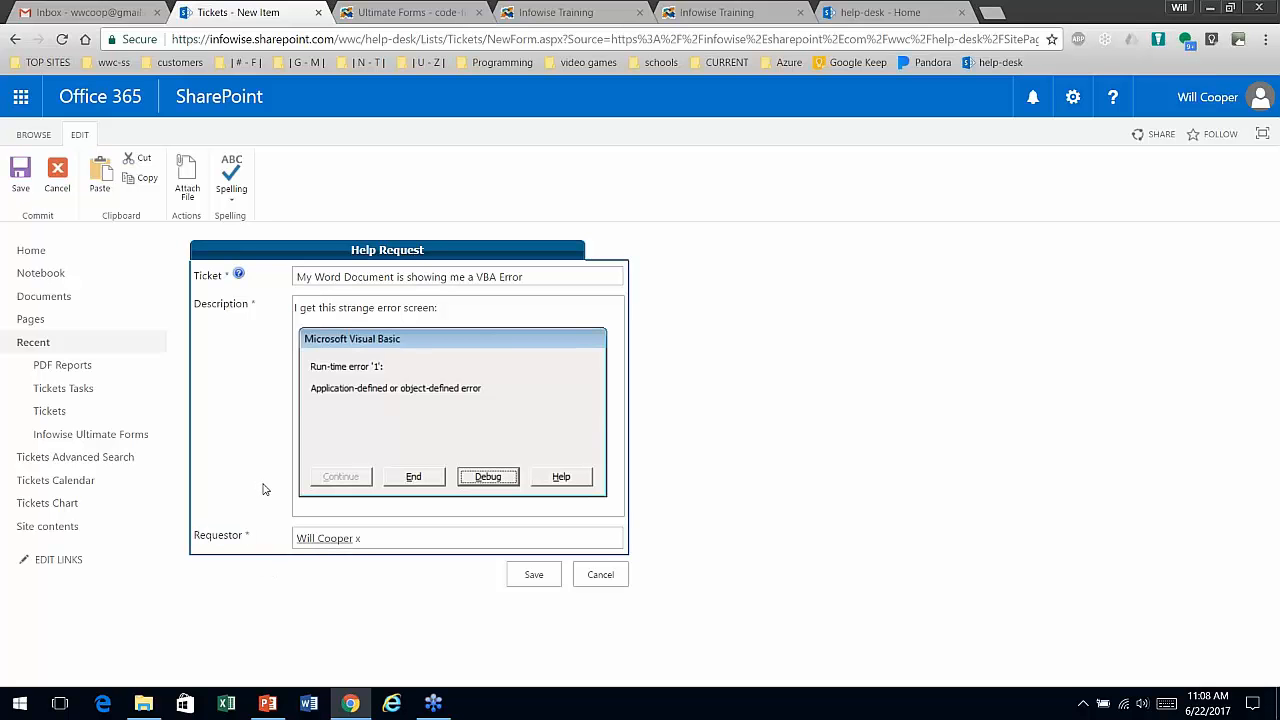
{"action": "left_click", "coordinate": [546, 582]}
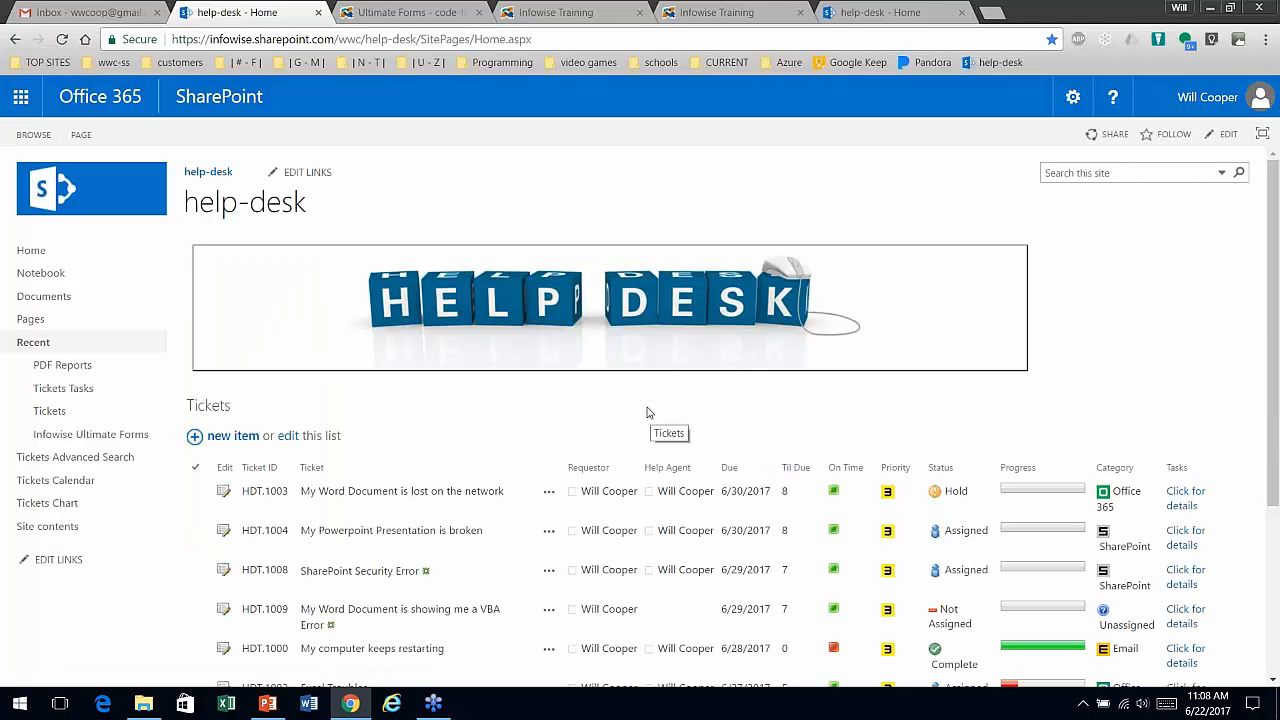
Step: Read the new ticket notification email from the requestor details down to the ticket edit link, and close it
{"action": "scroll", "coordinate": [518, 396], "scroll_direction": "down", "scroll_amount": 1}
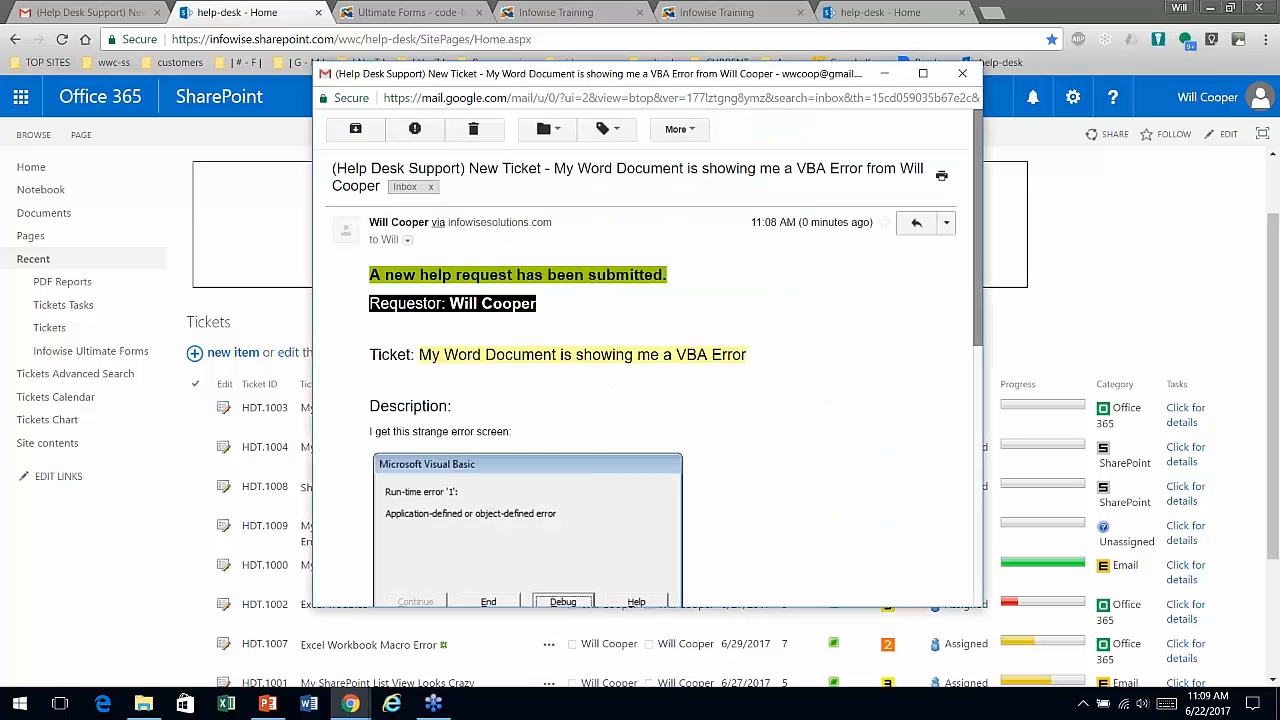
{"action": "mouse_move", "coordinate": [978, 254]}
{"action": "left_mouse_down"}
{"action": "mouse_move", "coordinate": [982, 302]}
{"action": "mouse_move", "coordinate": [996, 256]}
{"action": "left_mouse_up"}
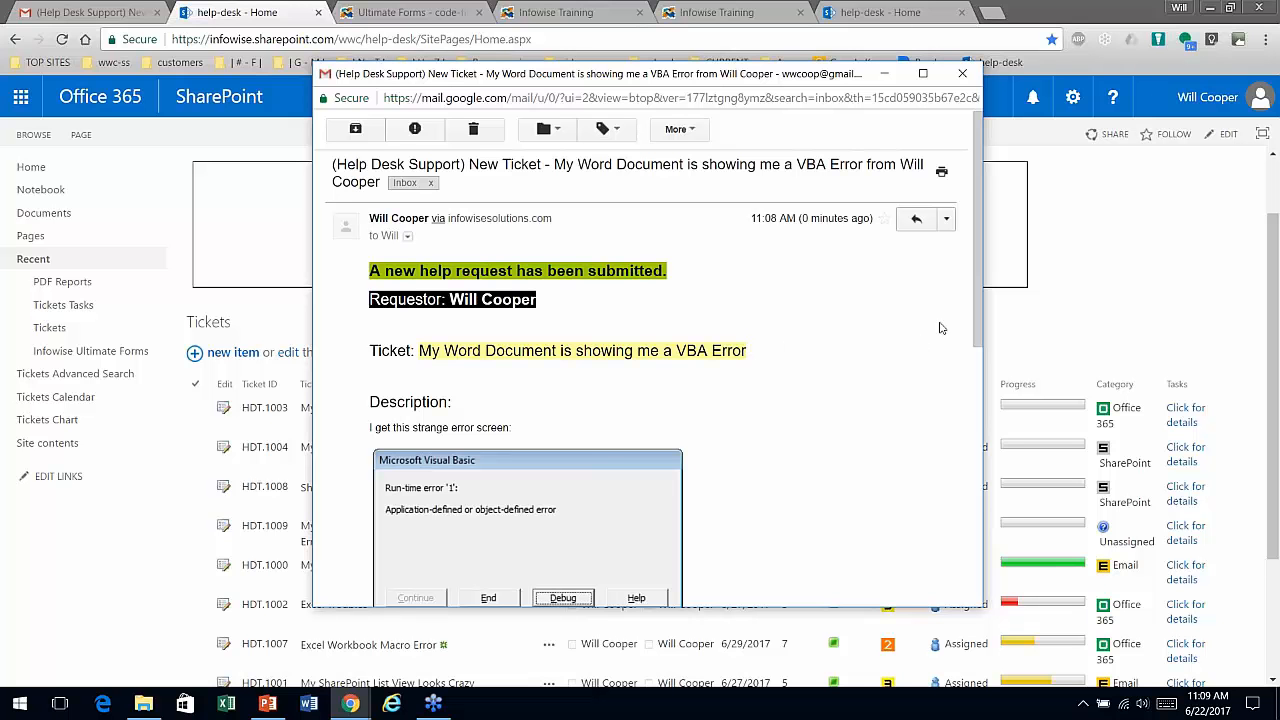
{"action": "left_click_drag", "start_coordinate": [777, 360], "coordinate": [427, 357]}
{"action": "left_click", "coordinate": [787, 420]}
{"action": "left_click_drag", "start_coordinate": [974, 326], "coordinate": [953, 451]}
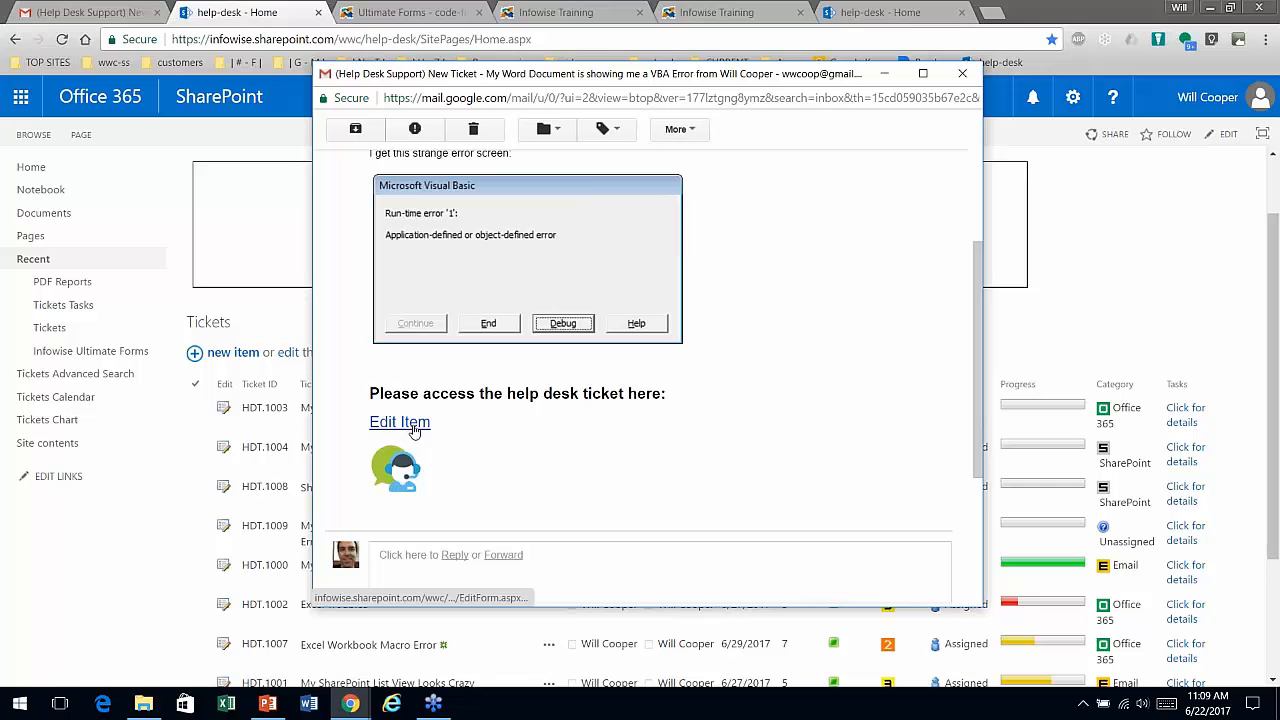
{"action": "left_click", "coordinate": [965, 77]}
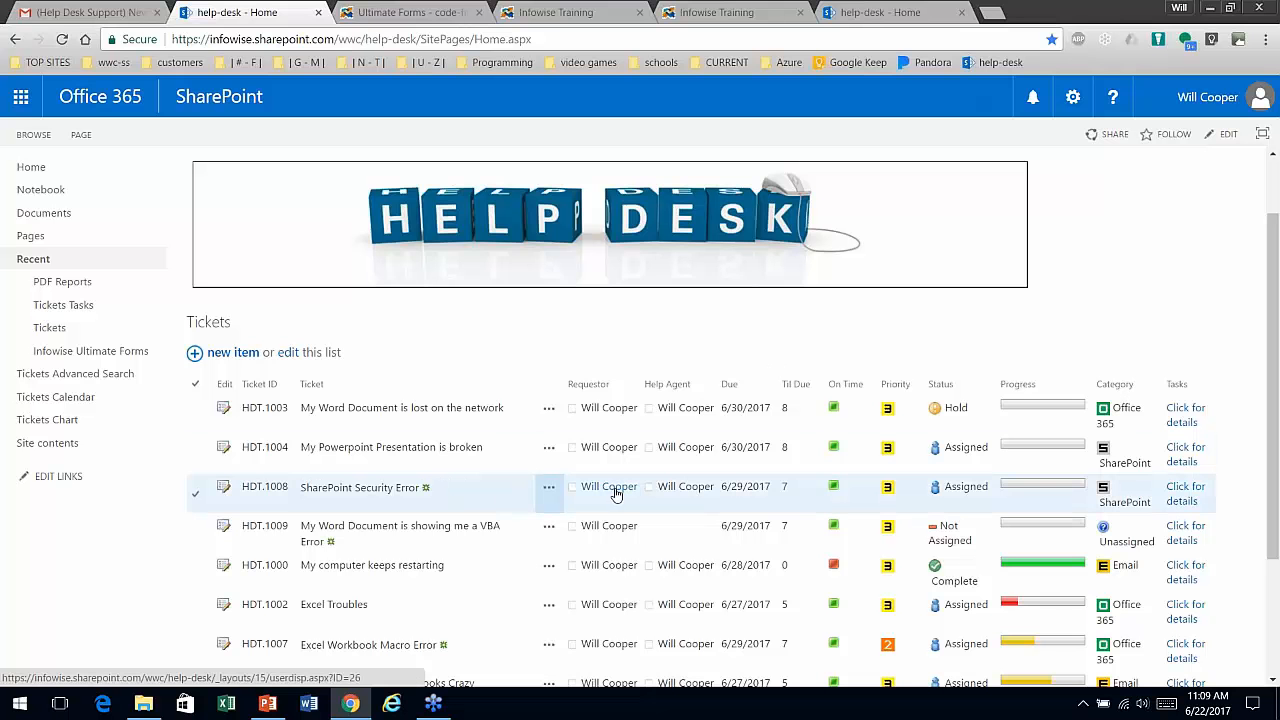
Step: Open the new VBA error ticket for editing and review its ticket updates, manager notes, history and title banner
{"action": "left_click", "coordinate": [224, 530]}
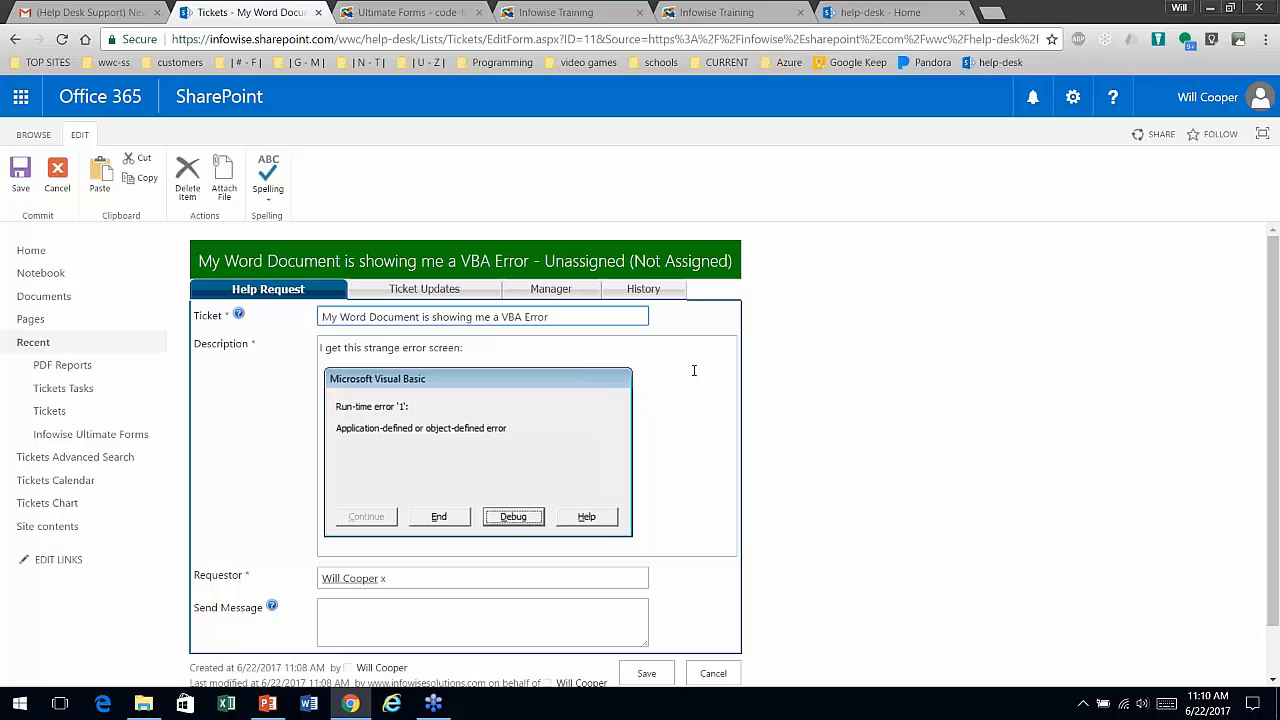
{"action": "left_click", "coordinate": [493, 299]}
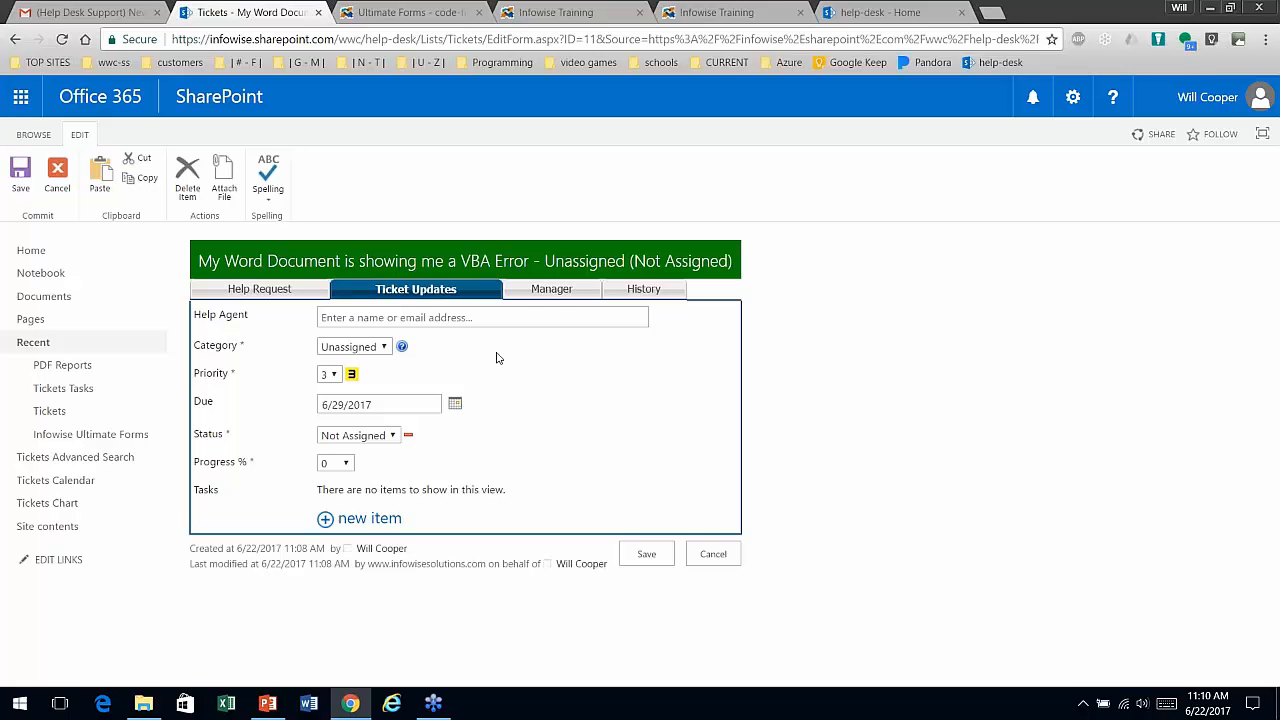
{"action": "left_click", "coordinate": [556, 298]}
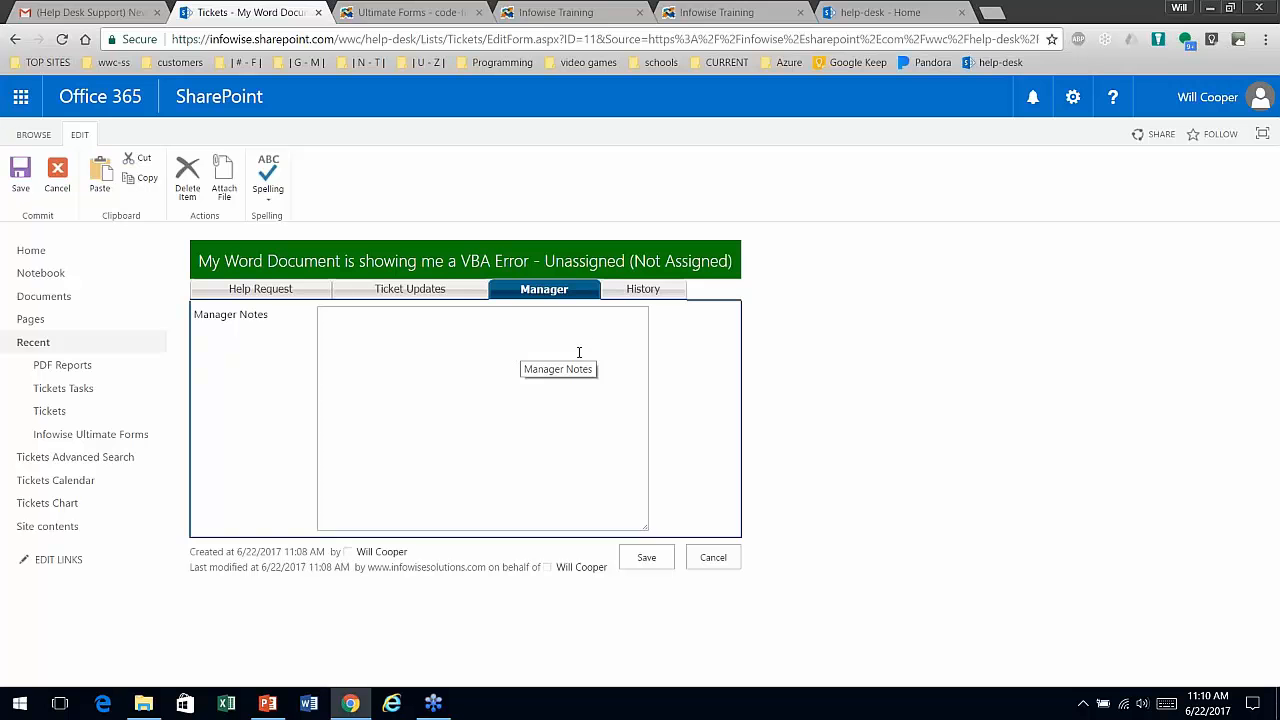
{"action": "left_click", "coordinate": [614, 295]}
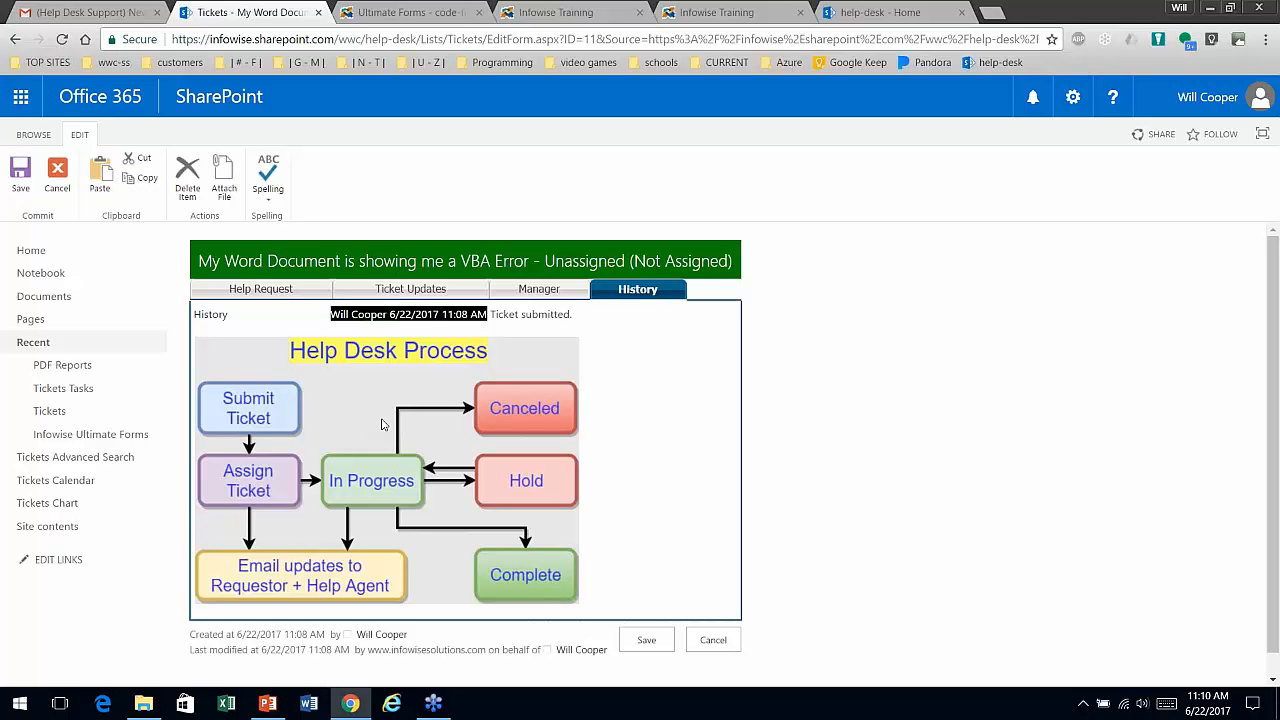
{"action": "left_click", "coordinate": [450, 294]}
{"action": "left_click_drag", "start_coordinate": [200, 260], "coordinate": [296, 290]}
{"action": "left_click_drag", "start_coordinate": [500, 288], "coordinate": [745, 264]}
{"action": "left_click", "coordinate": [771, 266]}
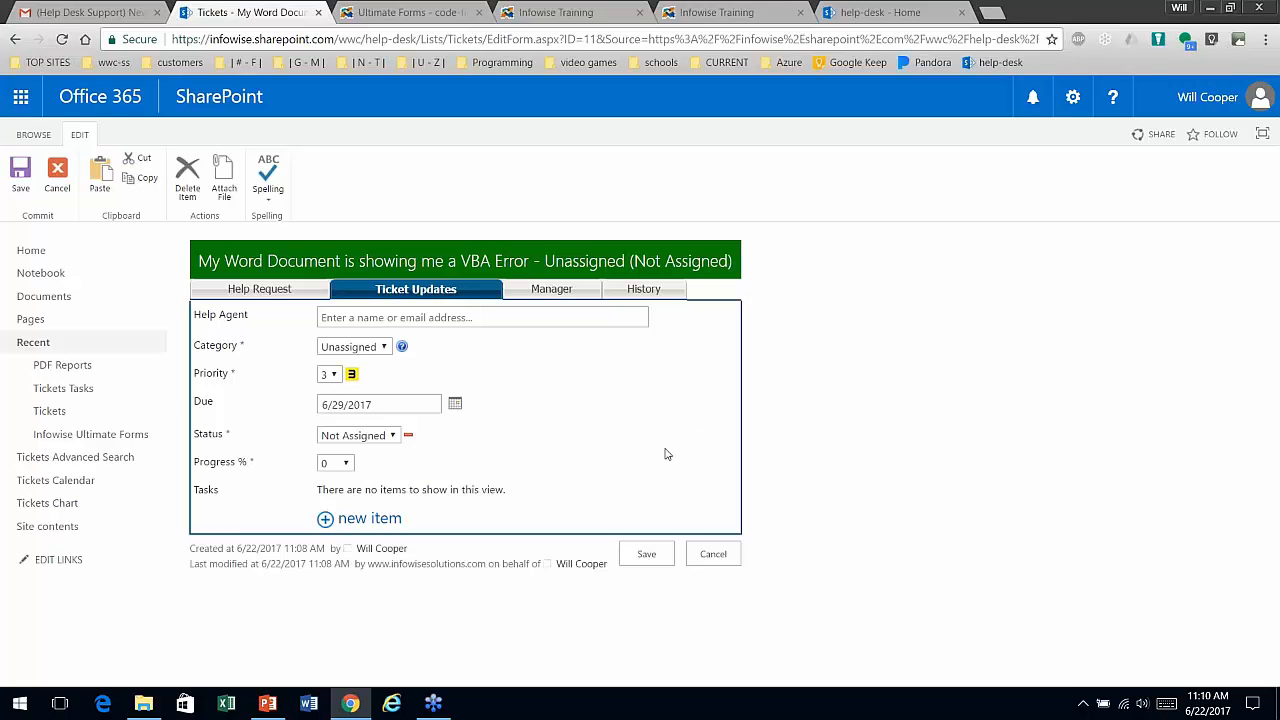
Step: Try saving the ticket as is, and fill in the required help agent's name and the Office 365 category
{"action": "left_click", "coordinate": [647, 554]}
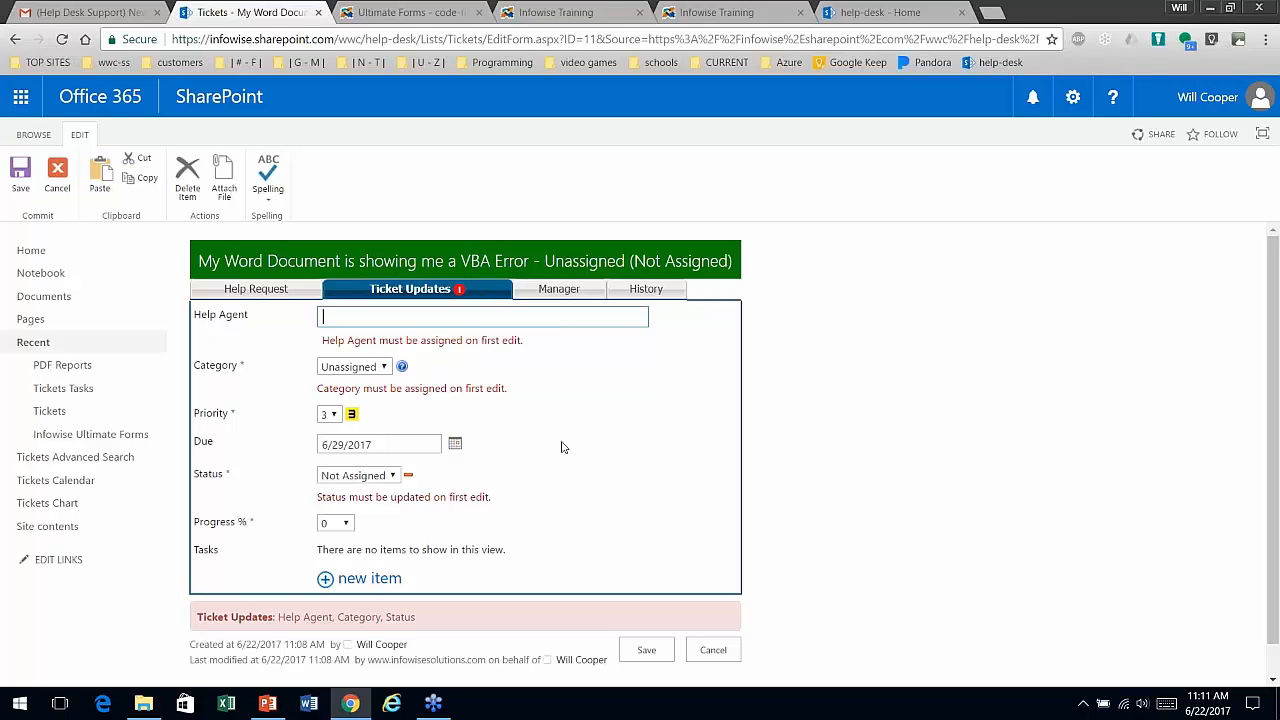
{"action": "type", "text": "will"}
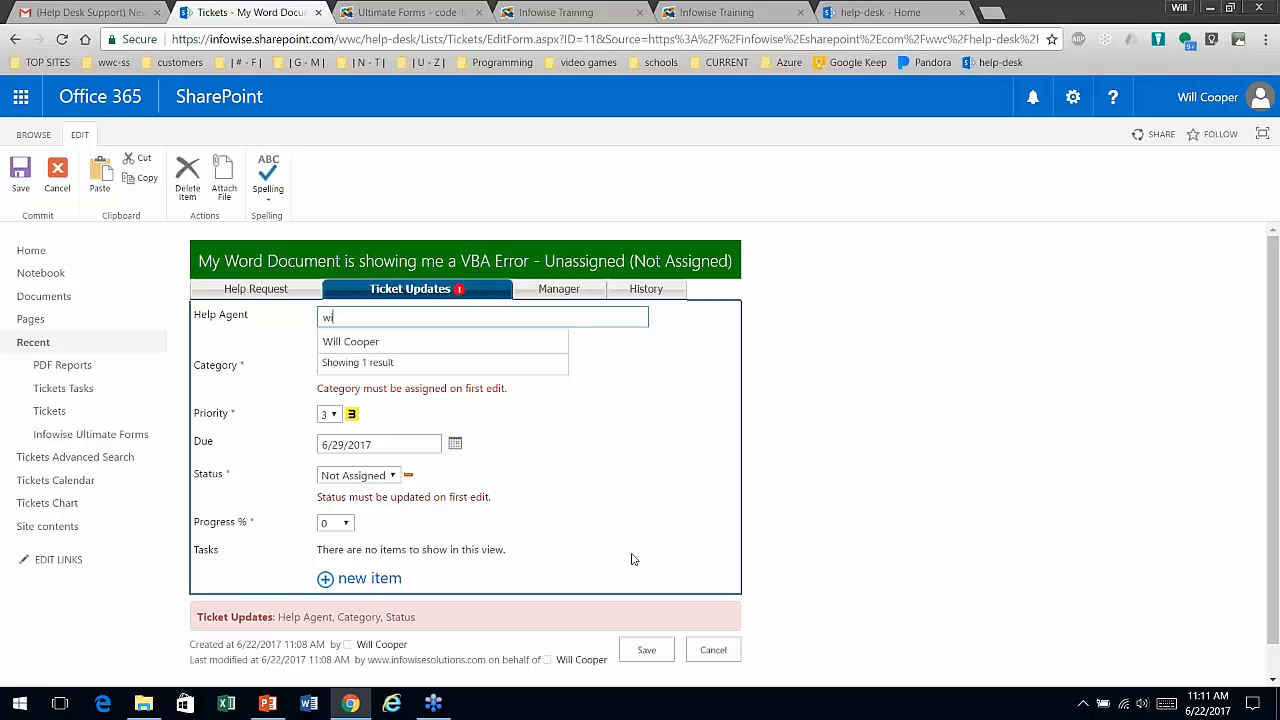
{"action": "left_click", "coordinate": [394, 344]}
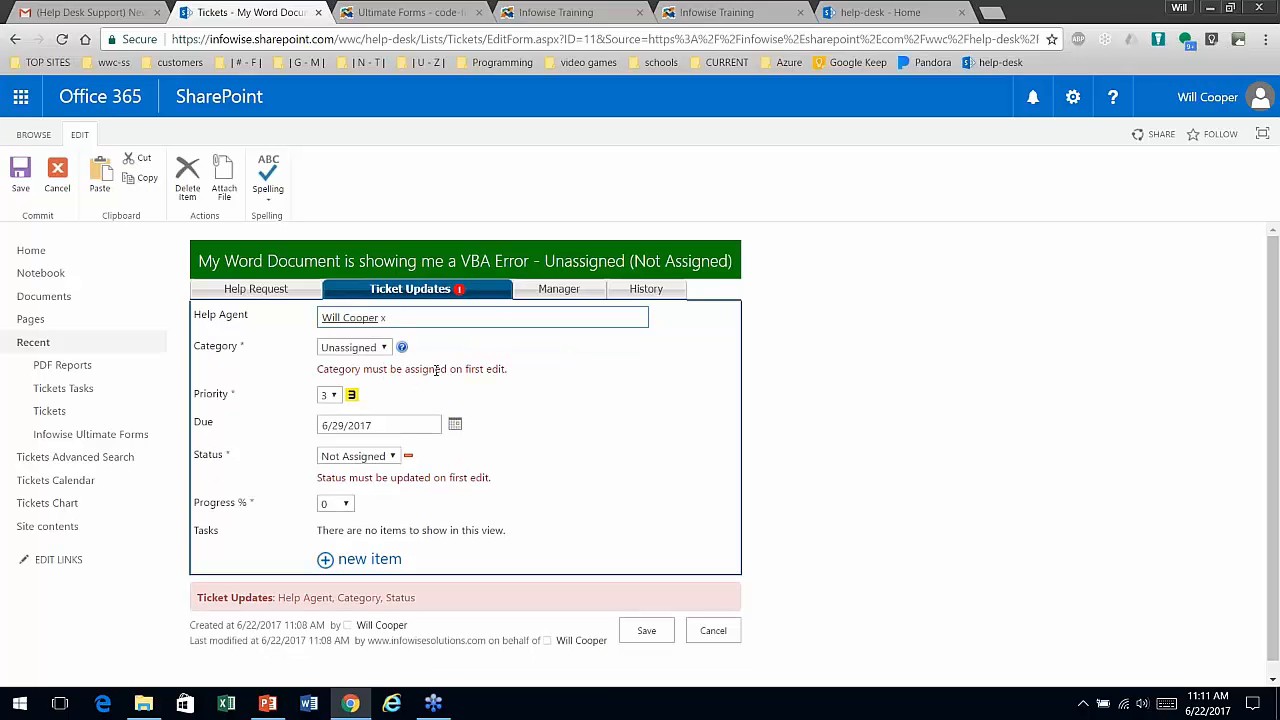
{"action": "left_click", "coordinate": [377, 349]}
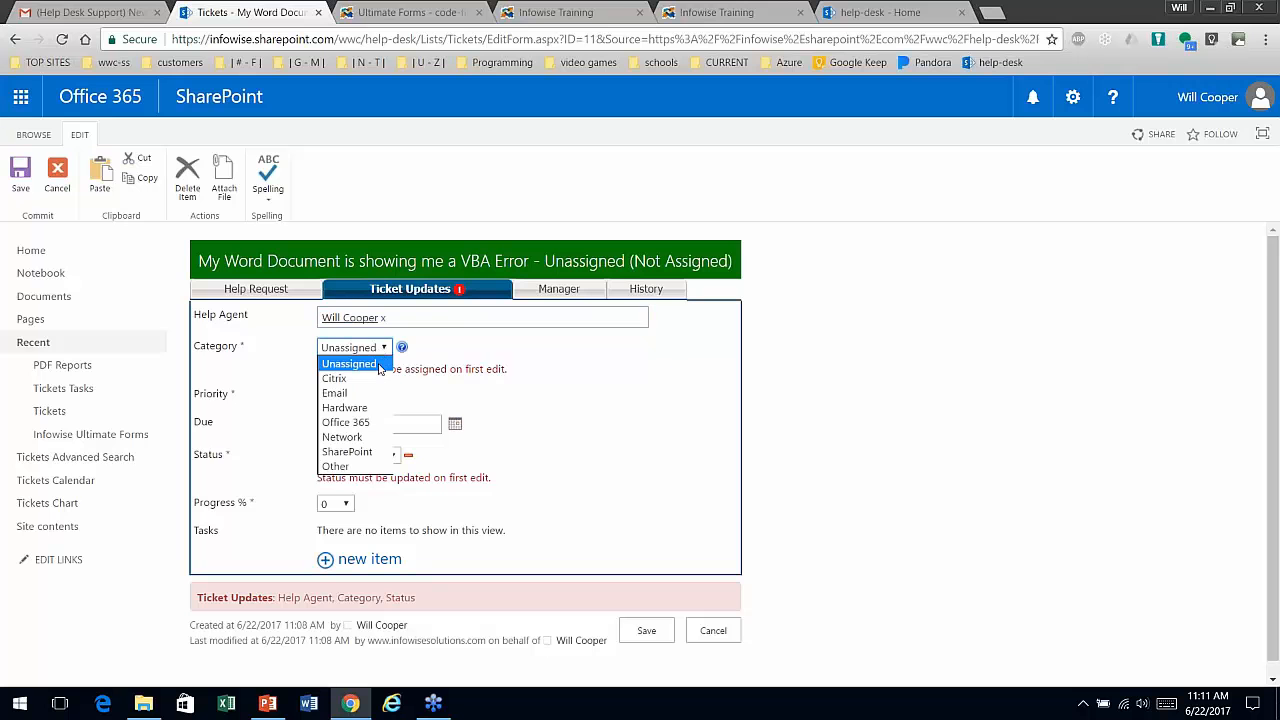
{"action": "left_click", "coordinate": [360, 422]}
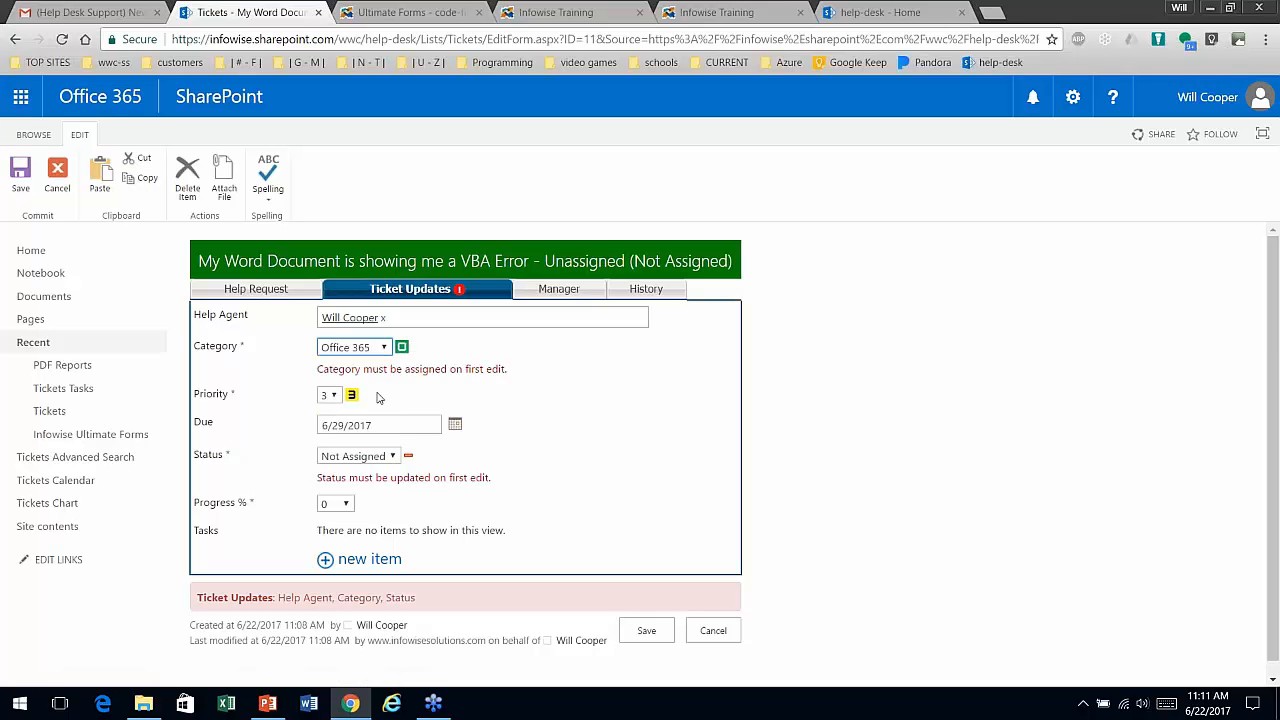
Step: Set the ticket's priority to 2 and its status to Assigned, and save the ticket
{"action": "left_click", "coordinate": [338, 396]}
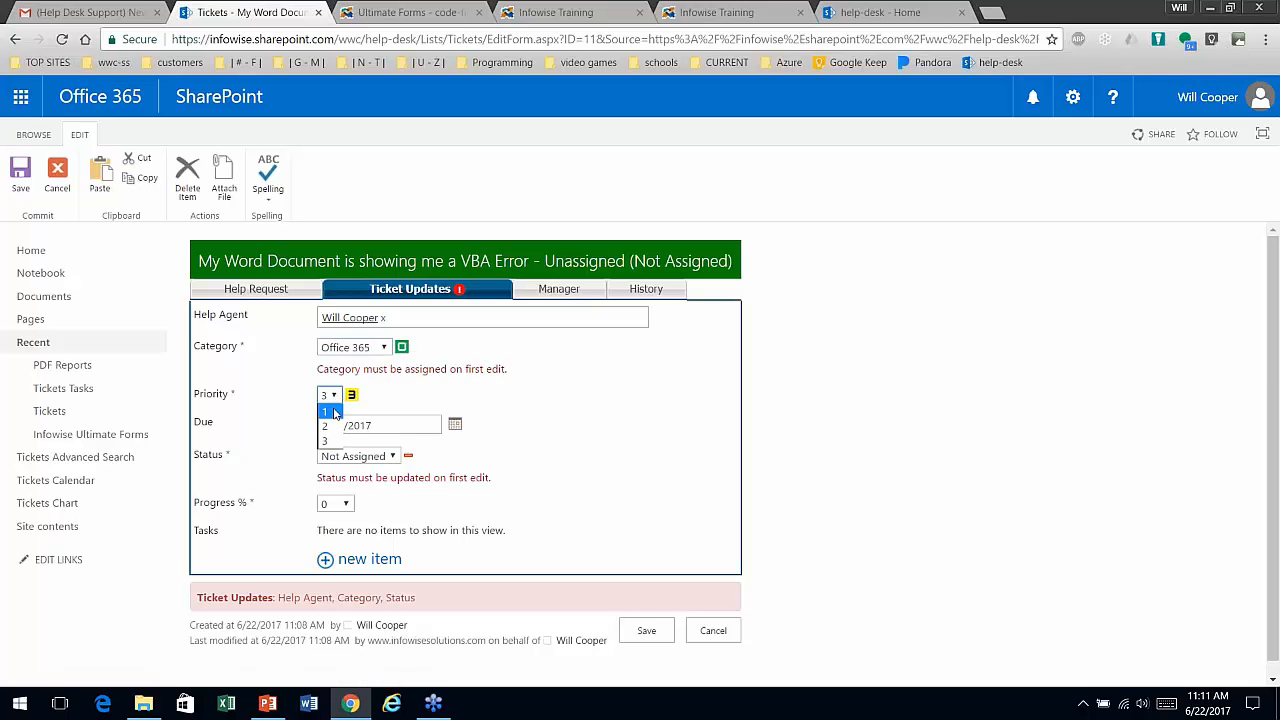
{"action": "left_click", "coordinate": [330, 422]}
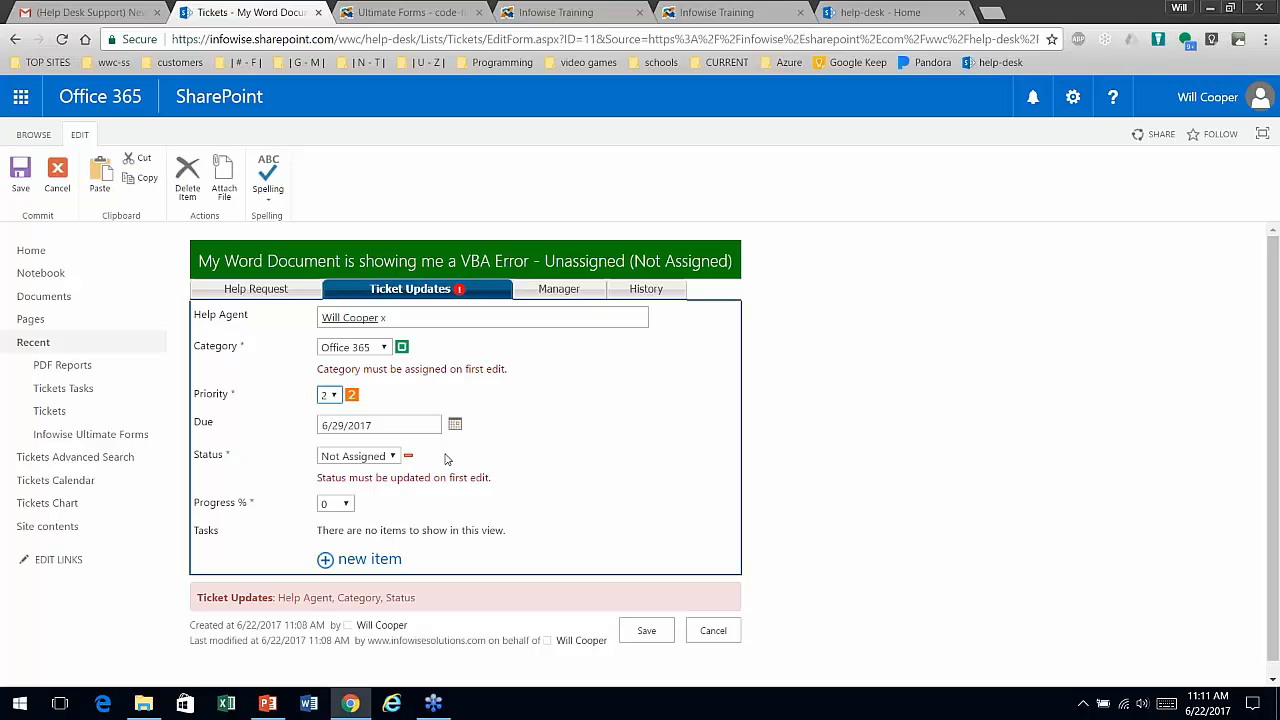
{"action": "left_click", "coordinate": [393, 456]}
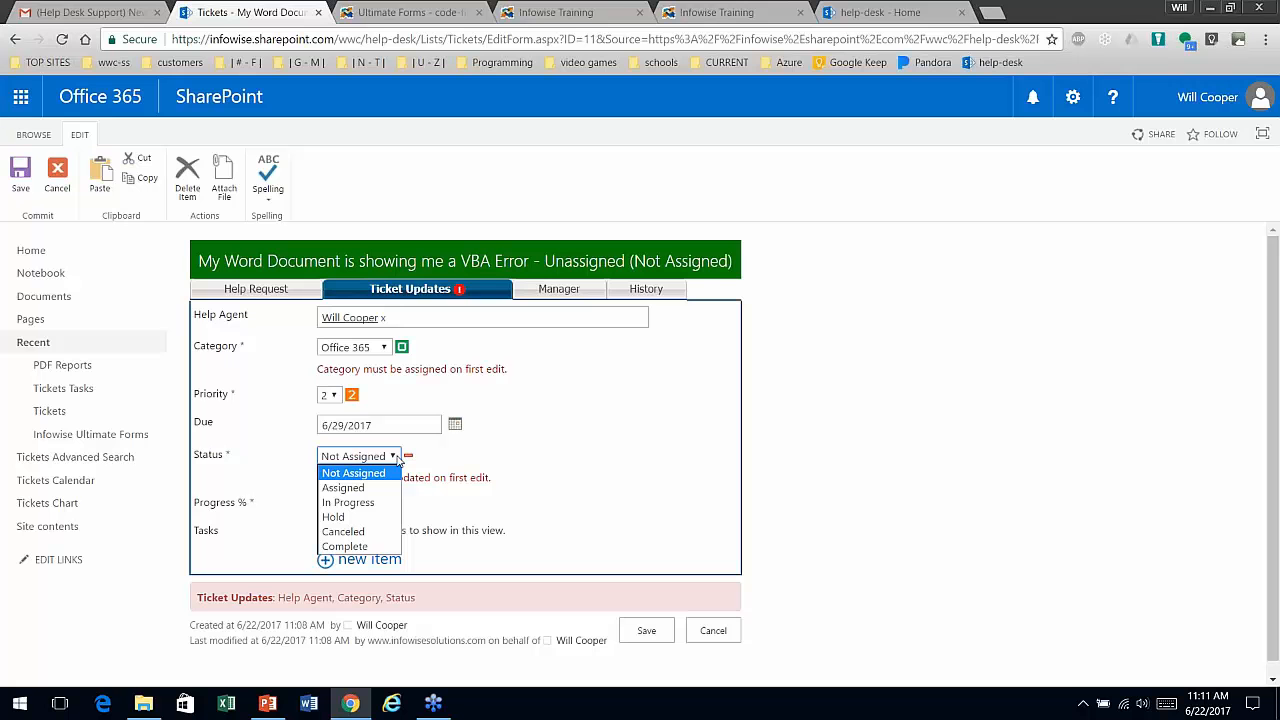
{"action": "left_click", "coordinate": [388, 490]}
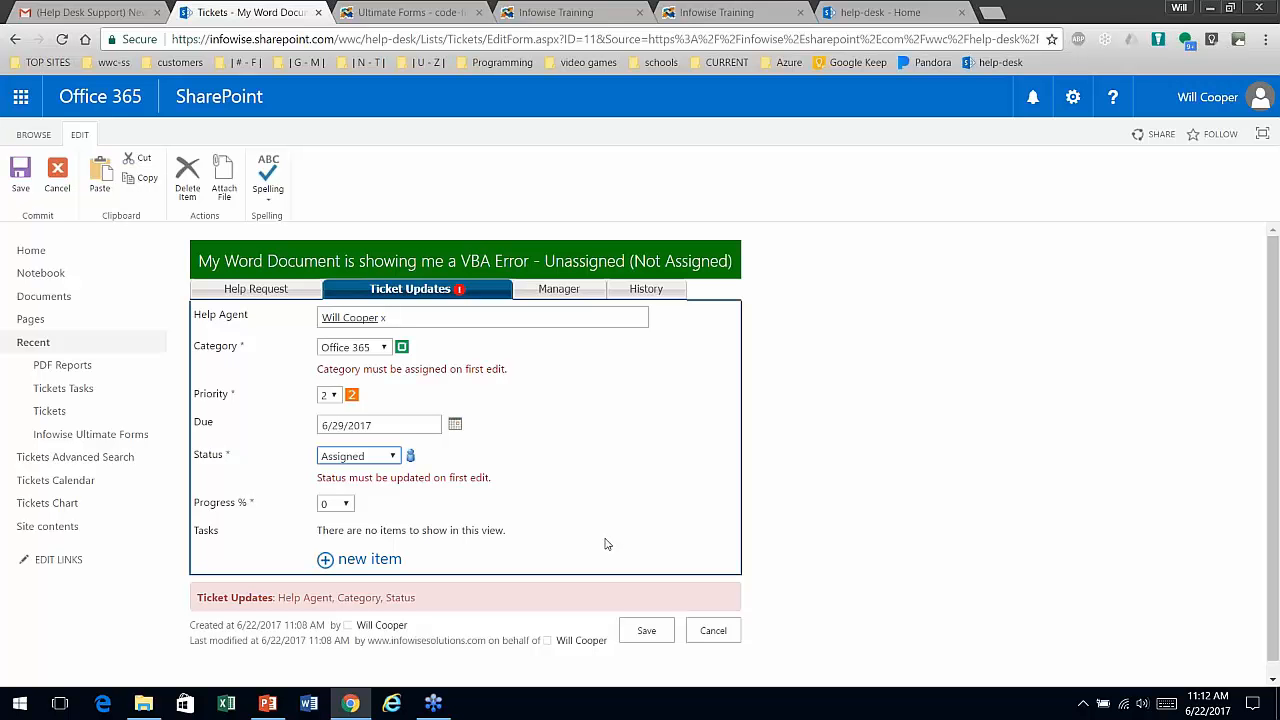
{"action": "left_click", "coordinate": [647, 628]}
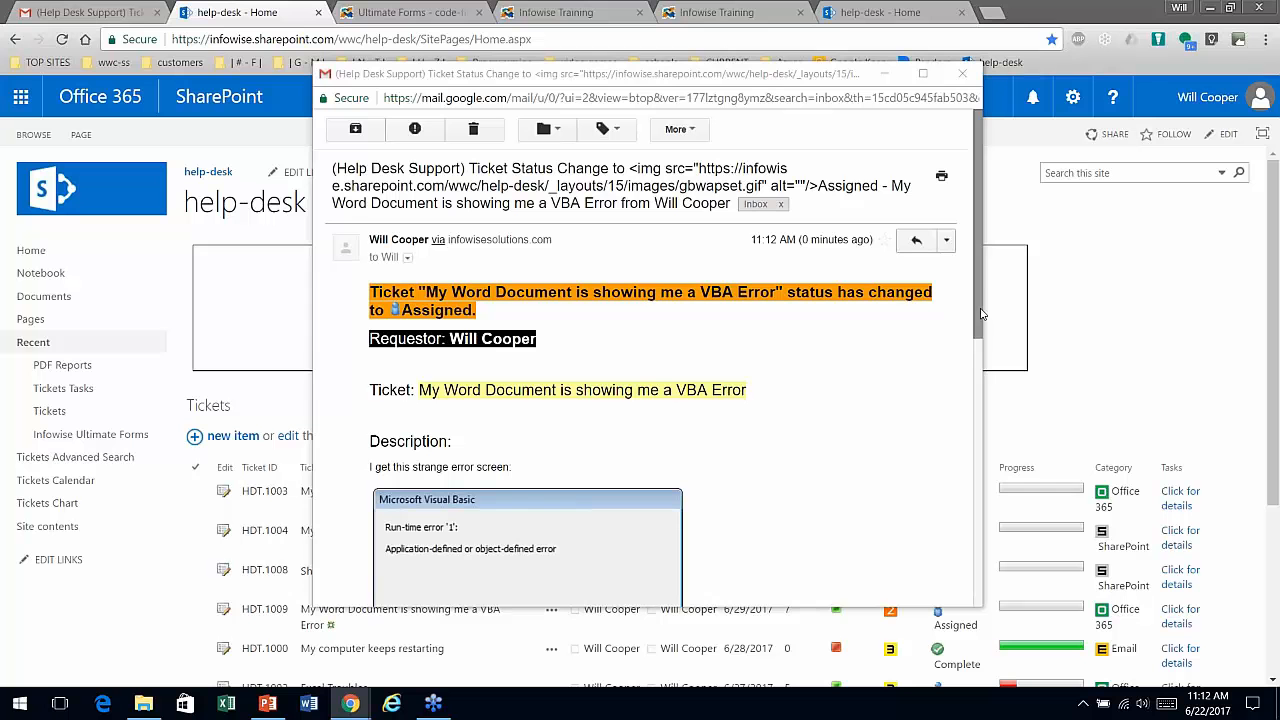
Step: Read the ticket status change email down to its edit link, close it and check the ticket's row in the list
{"action": "left_click_drag", "start_coordinate": [981, 314], "coordinate": [983, 351]}
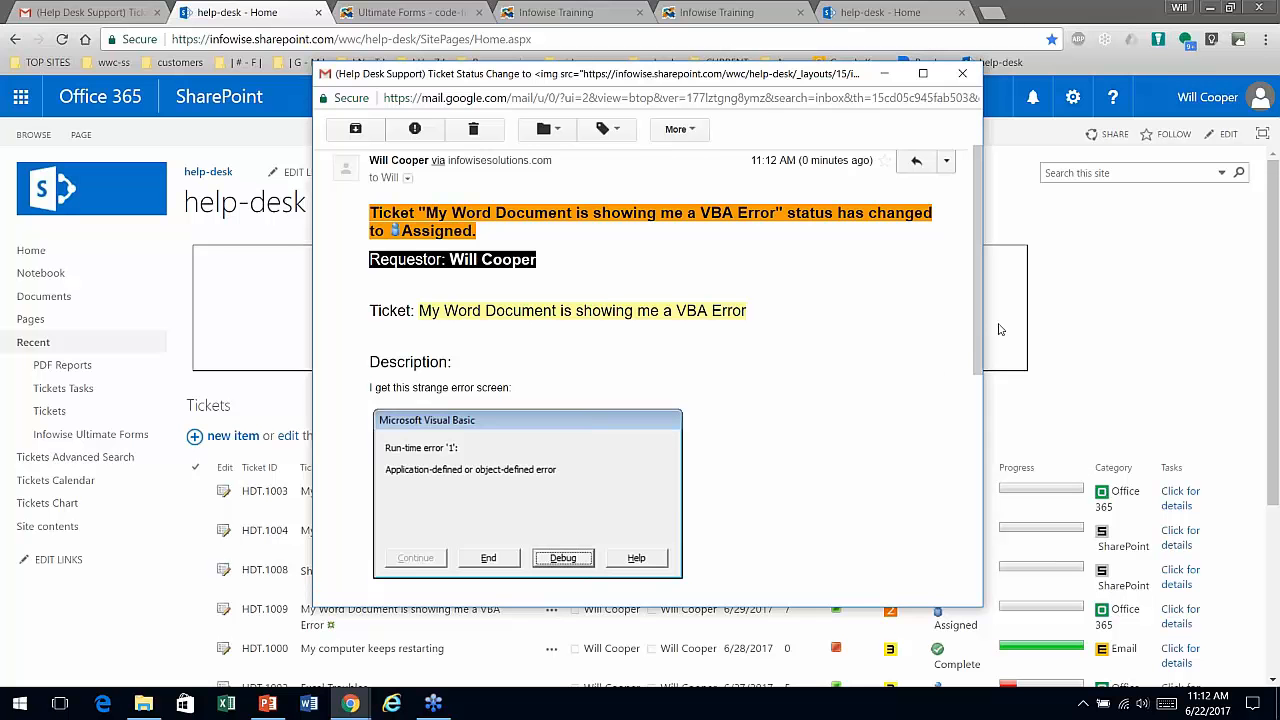
{"action": "left_click_drag", "start_coordinate": [980, 311], "coordinate": [994, 369]}
{"action": "scroll", "coordinate": [760, 405], "scroll_direction": "down", "scroll_amount": 2}
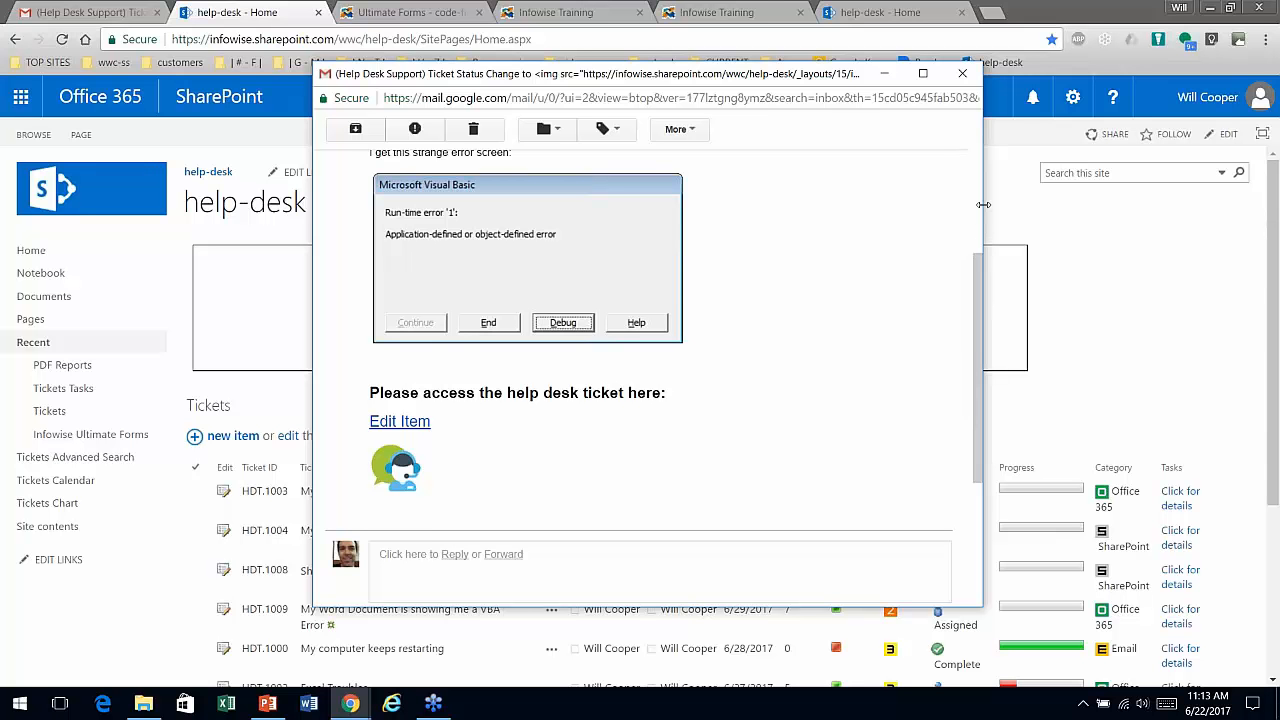
{"action": "left_click", "coordinate": [963, 76]}
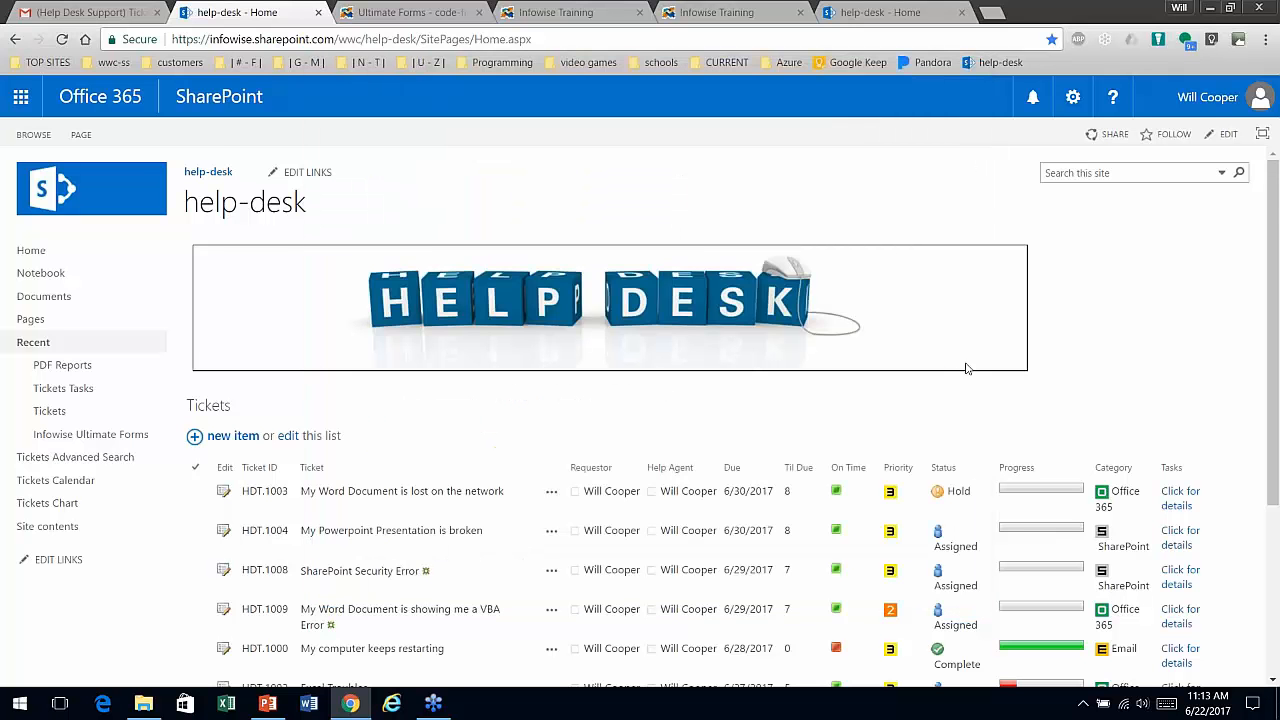
{"action": "scroll", "coordinate": [693, 470], "scroll_direction": "down", "scroll_amount": 1}
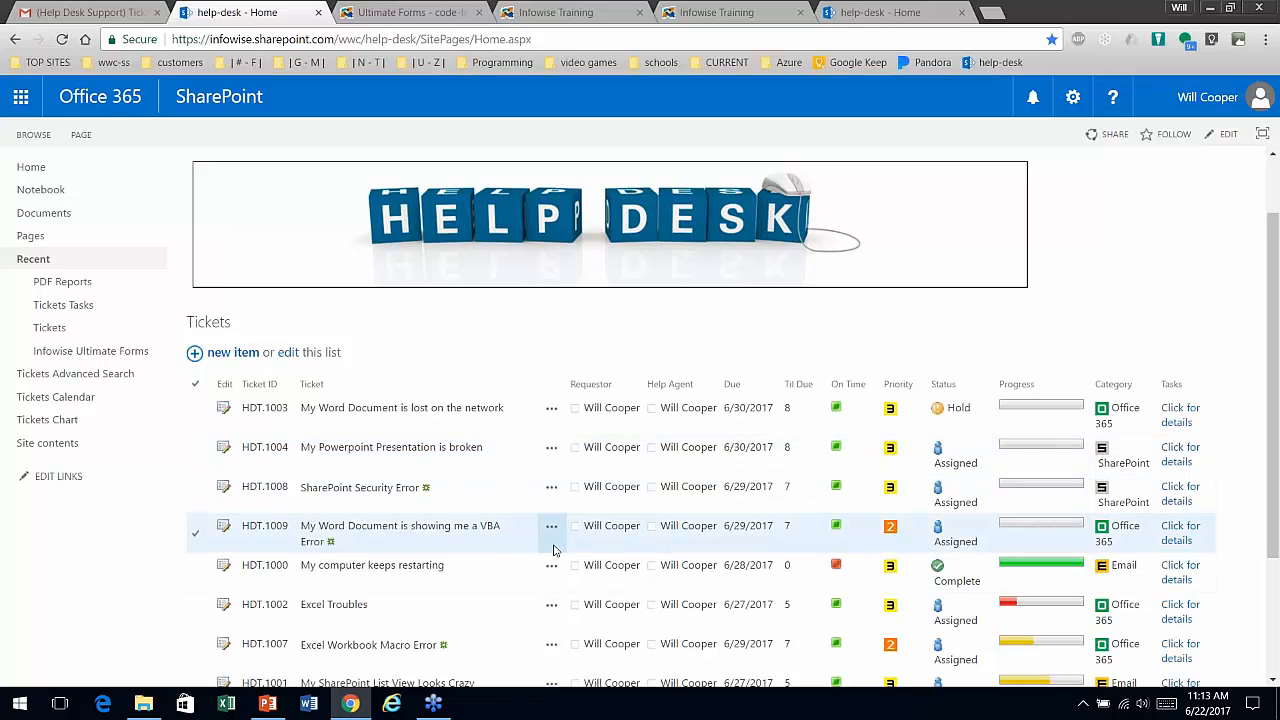
Step: Reopen the VBA error ticket HDT.1009 for editing and show its ticket updates
{"action": "scroll", "coordinate": [556, 548], "scroll_direction": "down", "scroll_amount": 1}
{"action": "scroll", "coordinate": [556, 548], "scroll_direction": "down", "scroll_amount": 3}
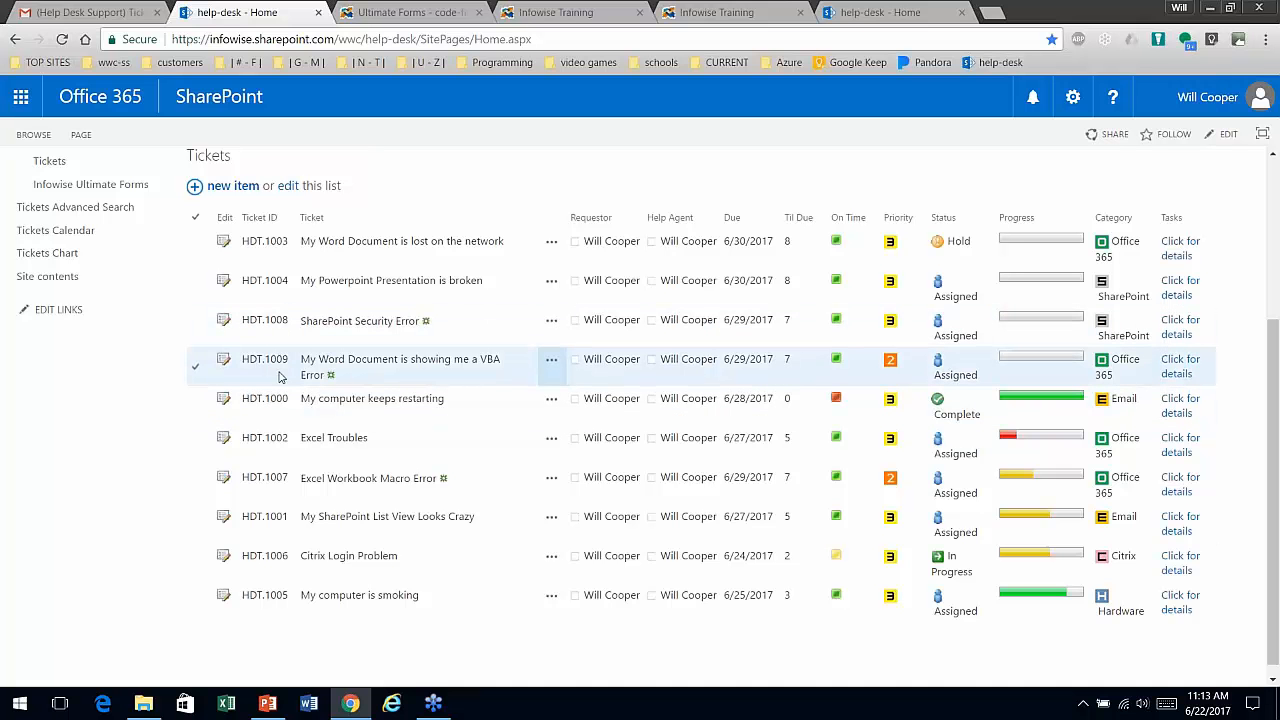
{"action": "left_click", "coordinate": [224, 362]}
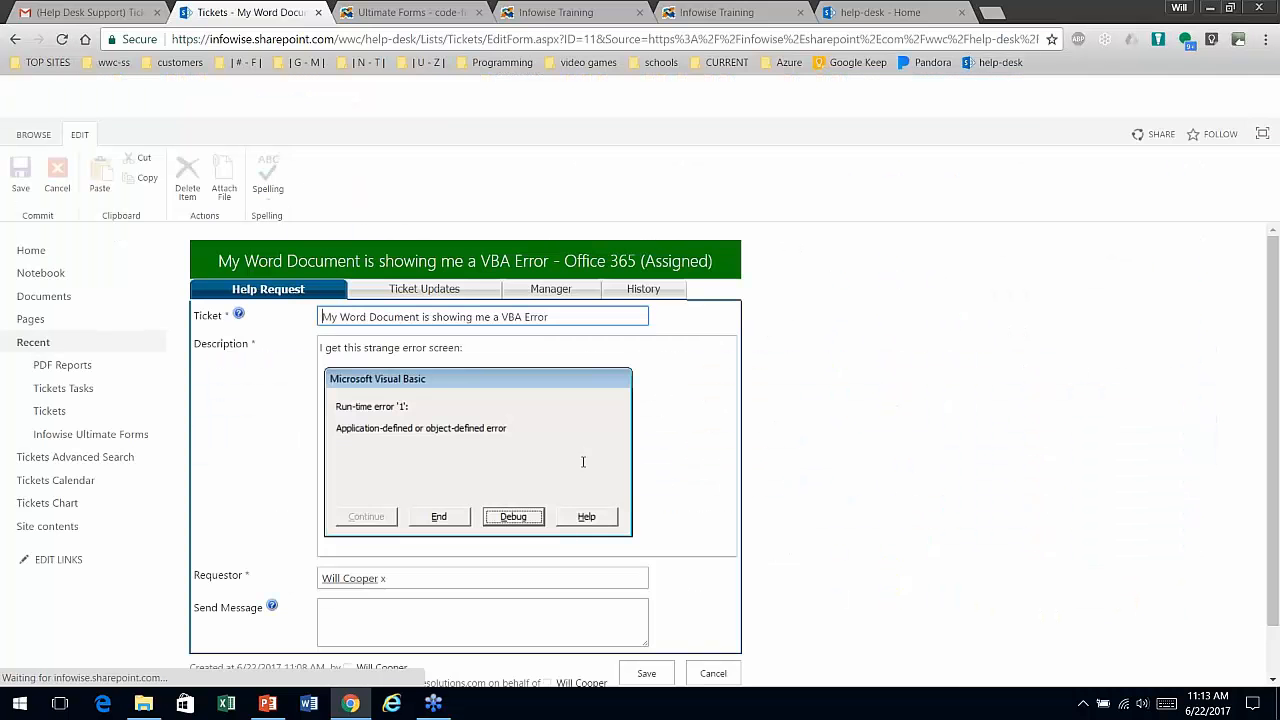
{"action": "left_click", "coordinate": [462, 295]}
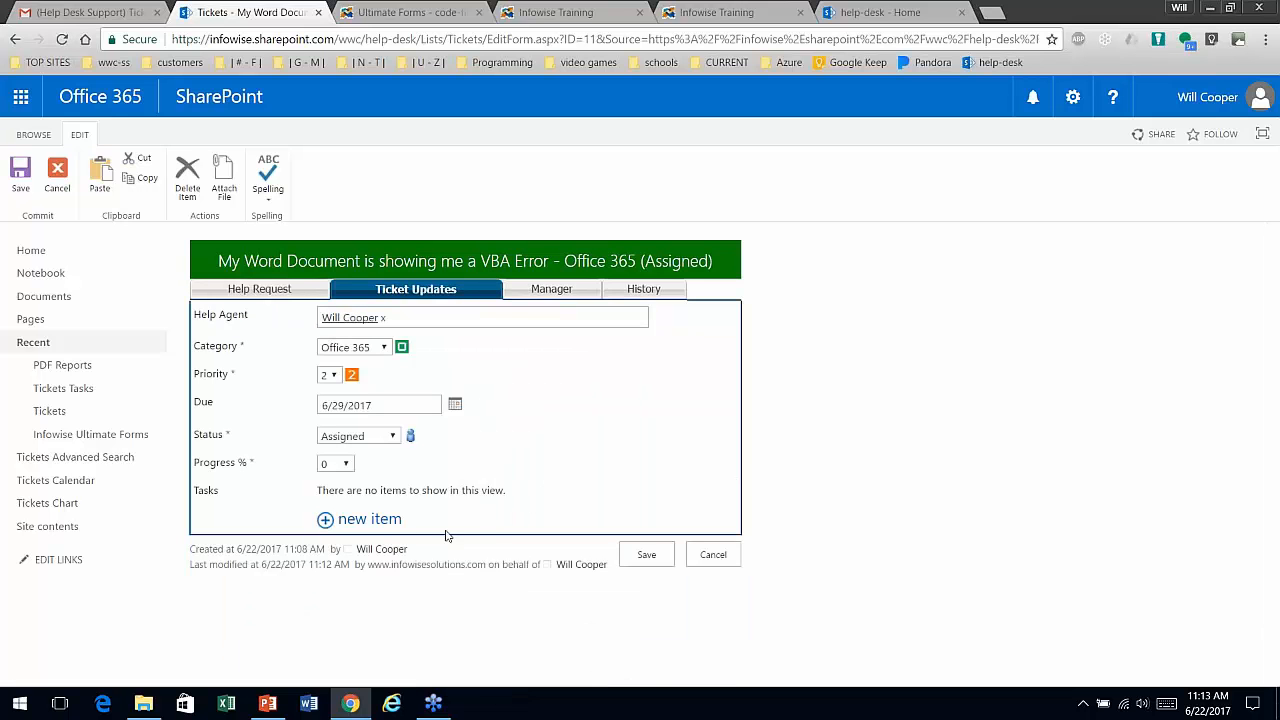
Step: Add a ticket task "Check in with requestor" with description "I need to do a call with requestor" and status In Progress, and save it
{"action": "left_click", "coordinate": [328, 519]}
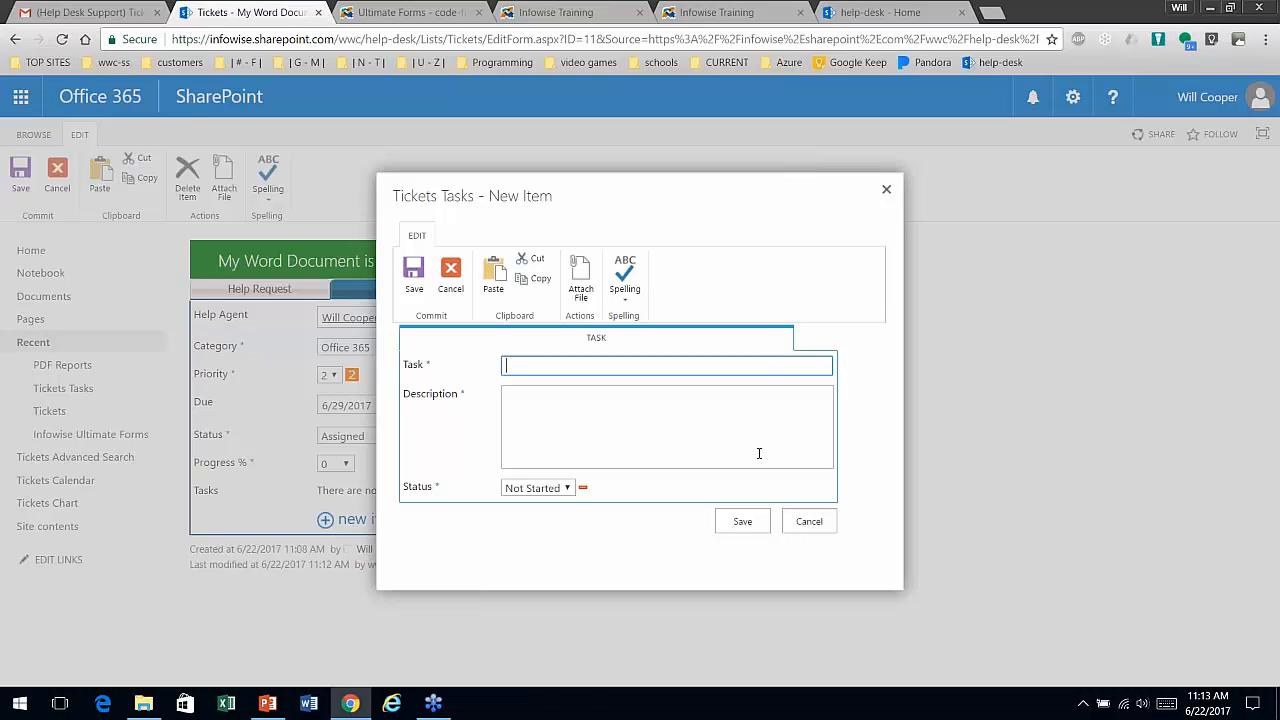
{"action": "type", "text": "Check in with requestor"}
{"action": "key", "text": "Tab"}
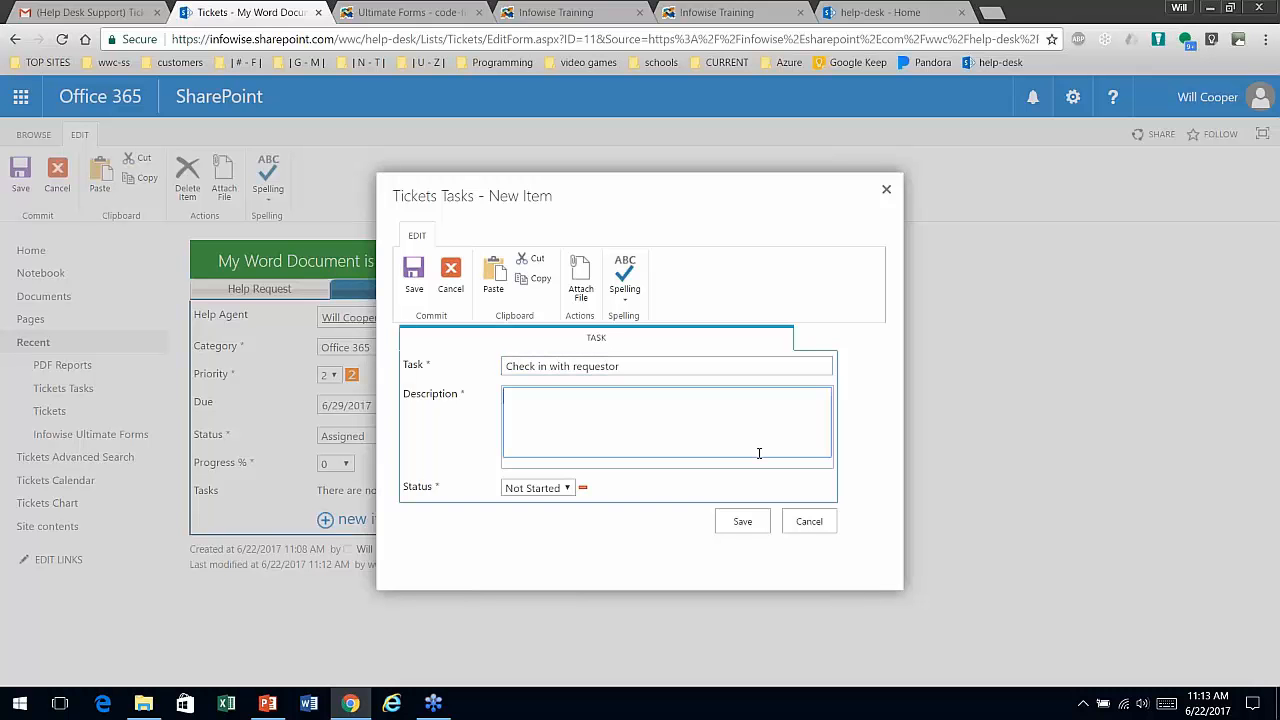
{"action": "type", "text": "I need to"}
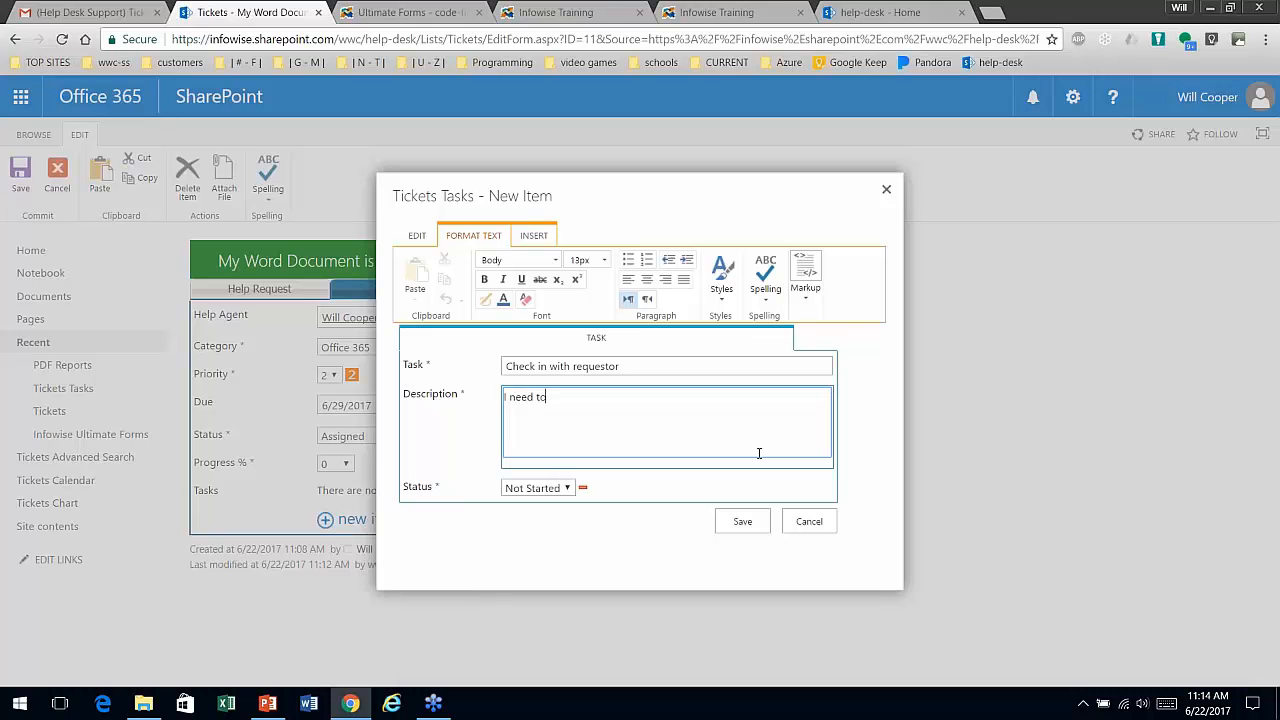
{"action": "type", "text": " do a call with requestor"}
{"action": "left_click", "coordinate": [567, 488]}
{"action": "left_click", "coordinate": [557, 522]}
{"action": "left_click", "coordinate": [743, 522]}
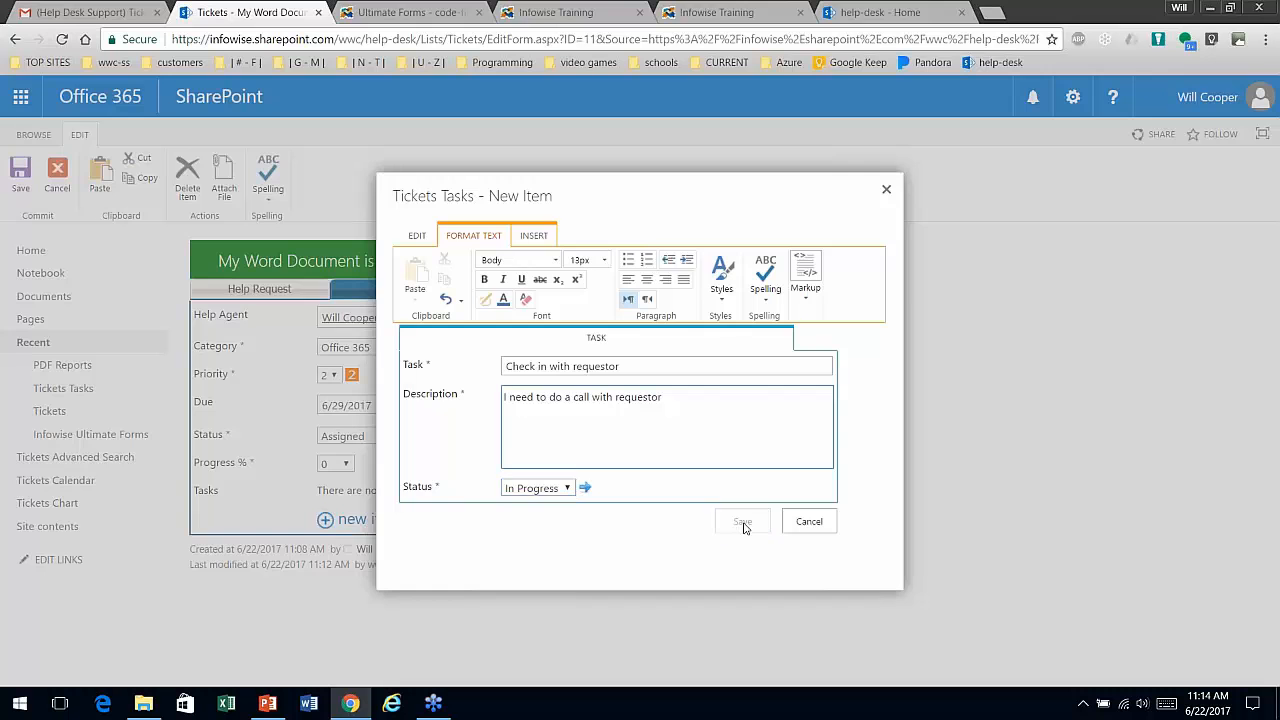
Step: Add and save a second ticket task "Troubleshoot document", describing getting the document and trying to reproduce the error, with status Not Started
{"action": "left_click", "coordinate": [395, 558]}
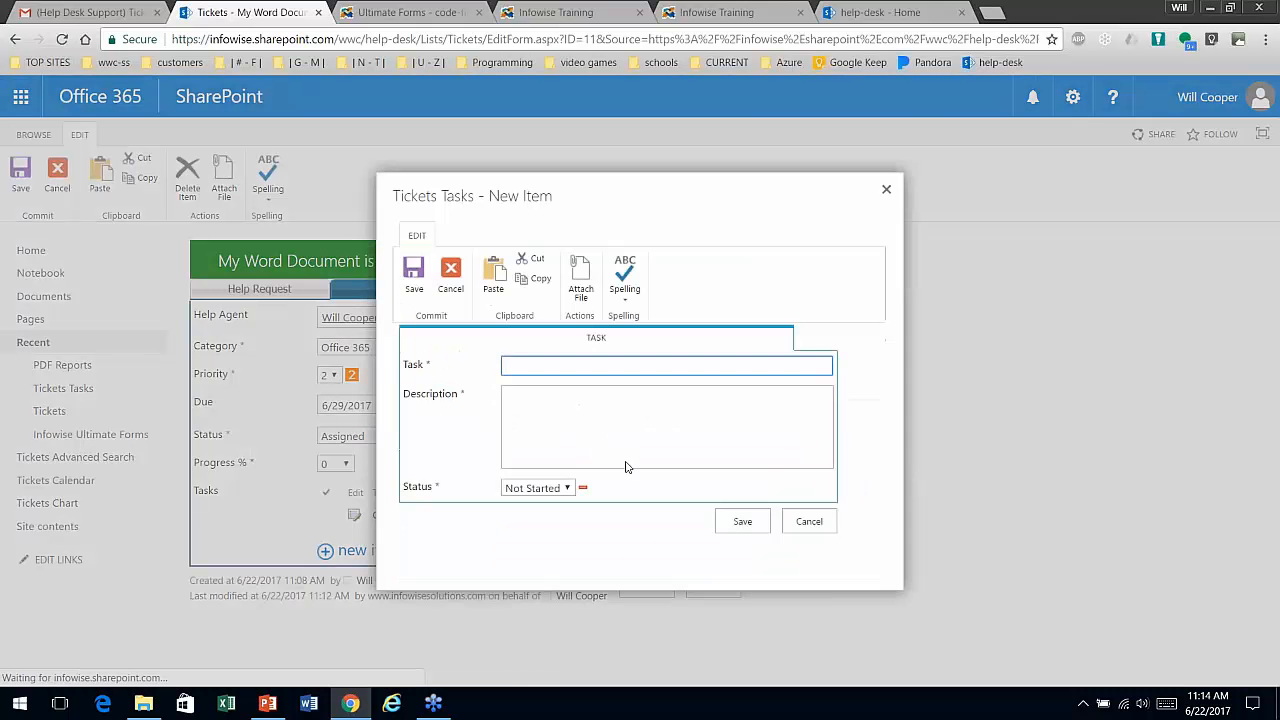
{"action": "type", "text": "Tr"}
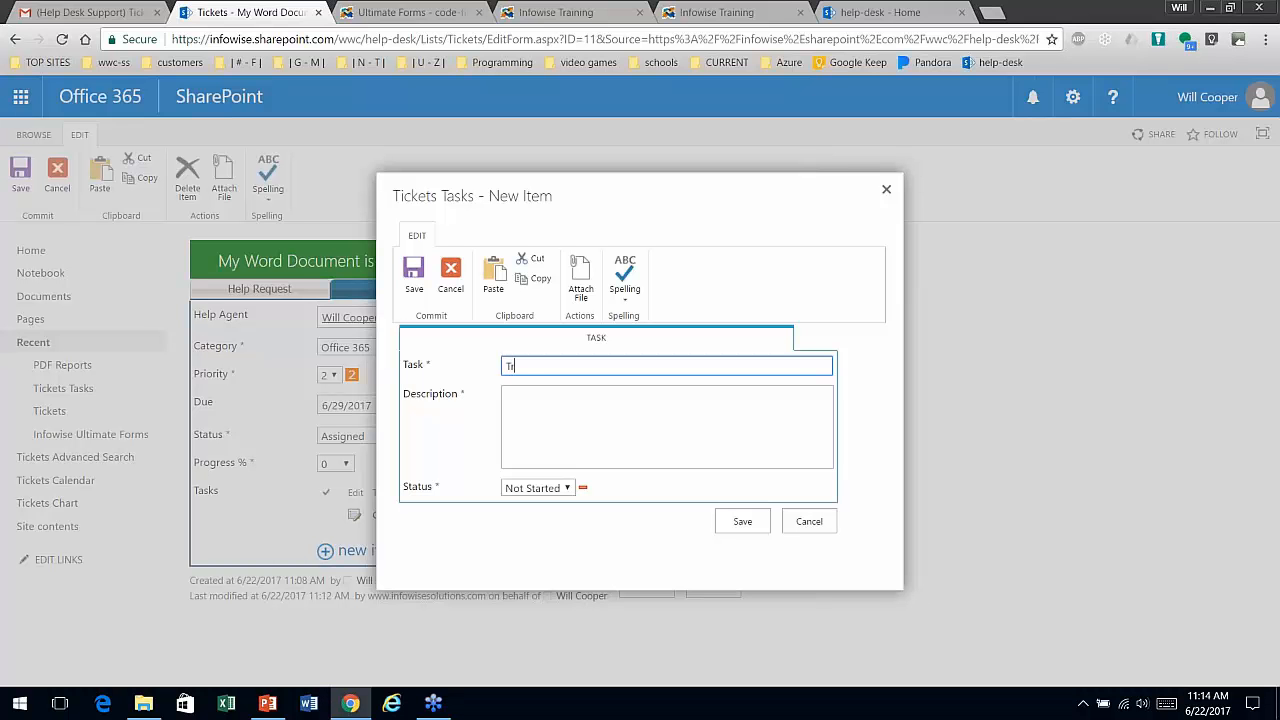
{"action": "type", "text": "oubleshoot document"}
{"action": "key", "text": "Tab"}
{"action": "type", "text": "get document and t"}
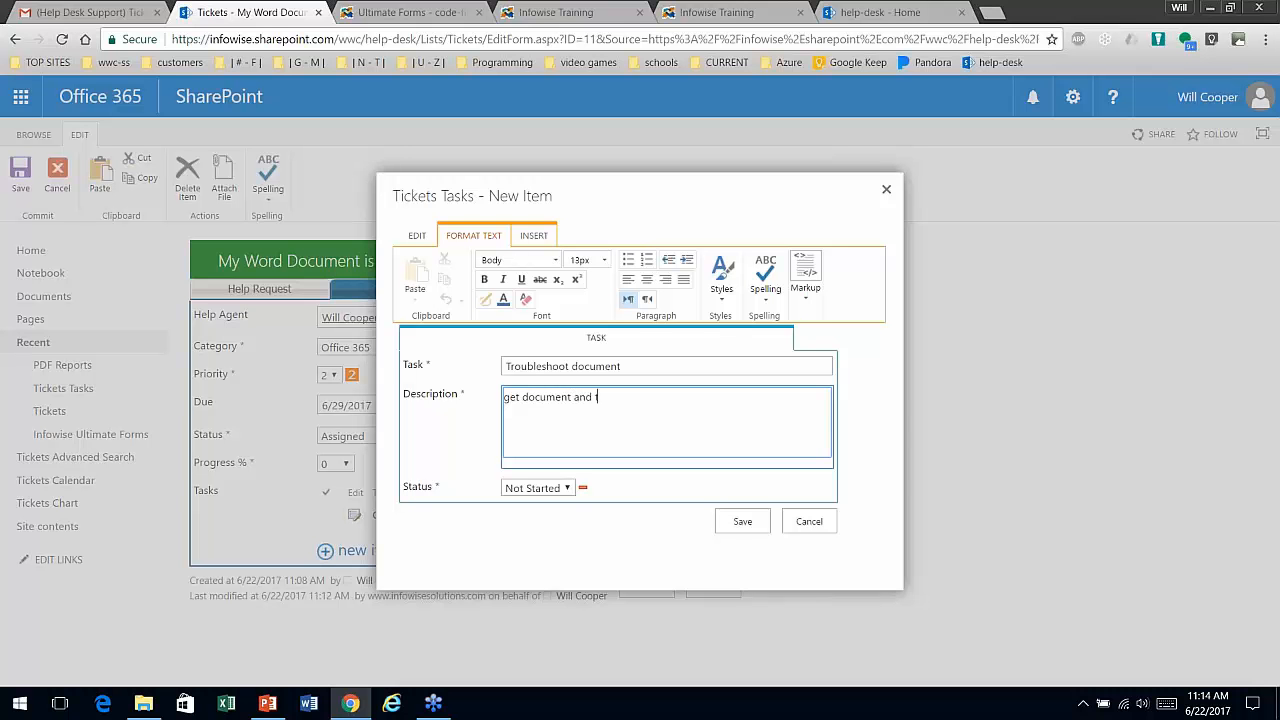
{"action": "type", "text": "ry to reproduce"}
{"action": "key", "text": "BackSpace"}
{"action": "key", "text": "BackSpace"}
{"action": "key", "text": "BackSpace"}
{"action": "key", "text": "BackSpace"}
{"action": "key", "text": "BackSpace"}
{"action": "key", "text": "BackSpace"}
{"action": "key", "text": "BackSpace"}
{"action": "key", "text": "BackSpace"}
{"action": "key", "text": "BackSpace"}
{"action": "type", "text": "reproduce erro"}
{"action": "left_click", "coordinate": [742, 521]}
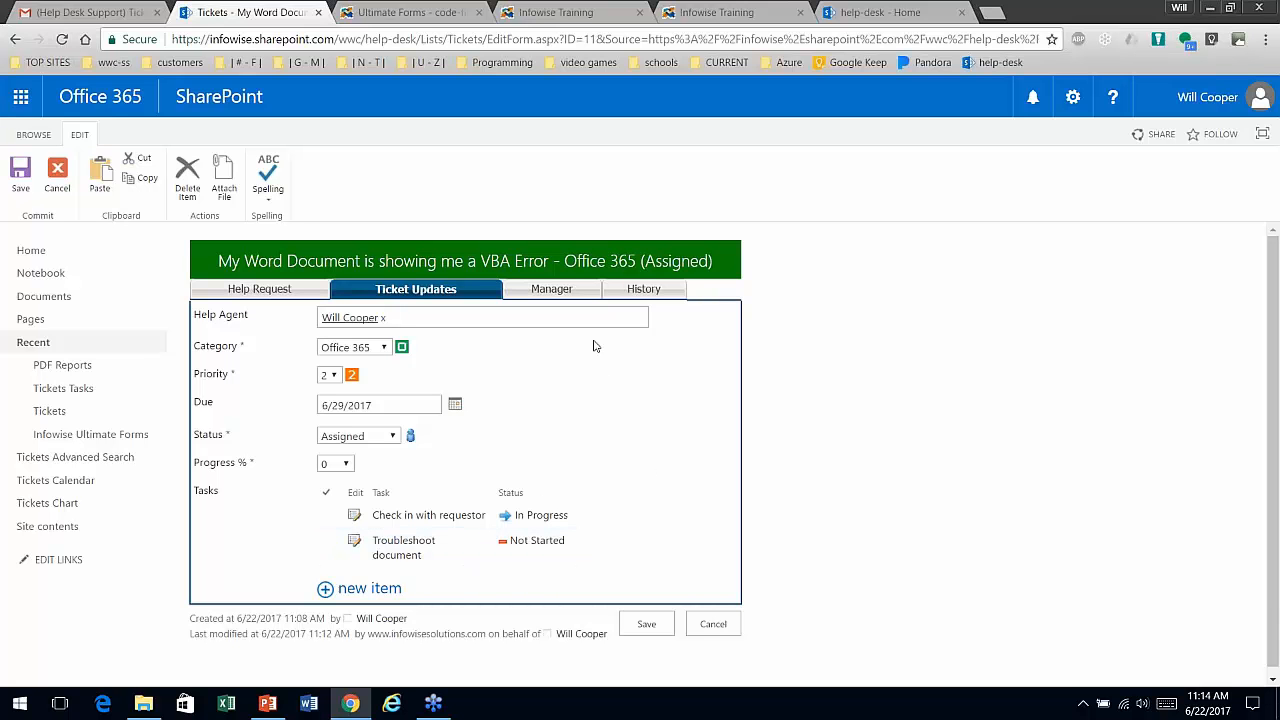
Step: Review the ticket's manager notes, history entries and help desk process diagram, and save the ticket
{"action": "left_click", "coordinate": [577, 293]}
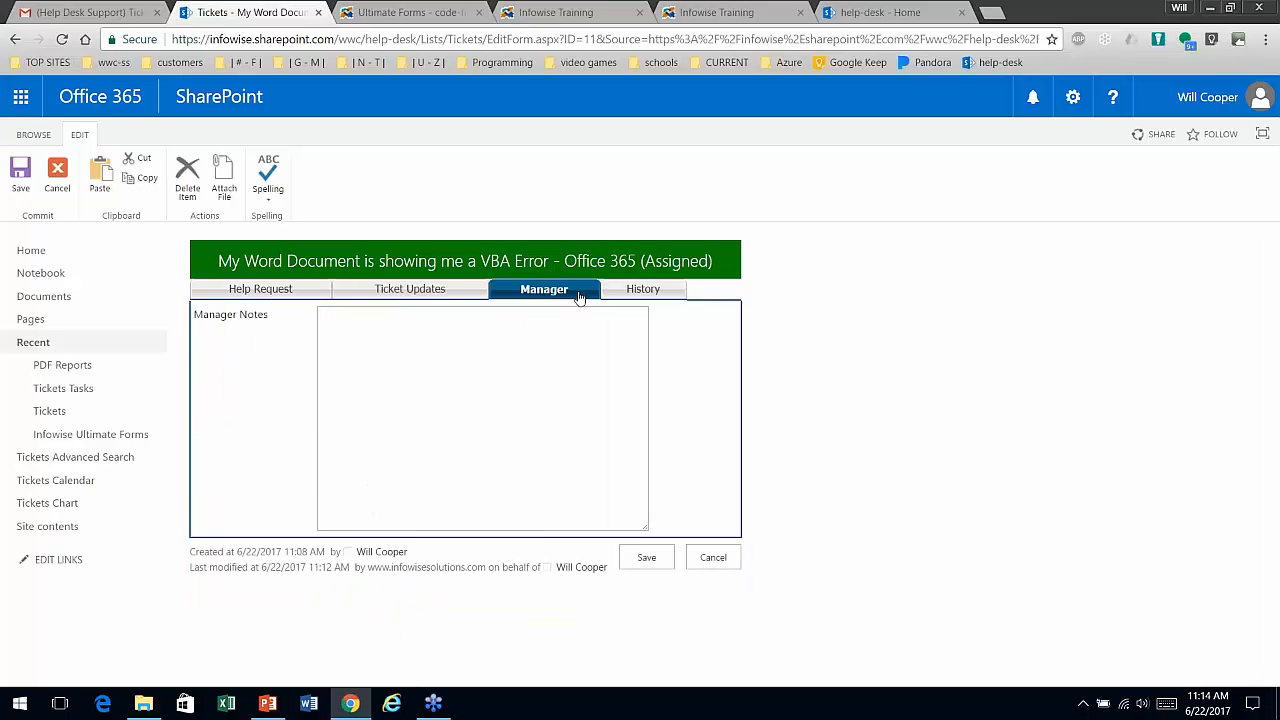
{"action": "left_click", "coordinate": [640, 289]}
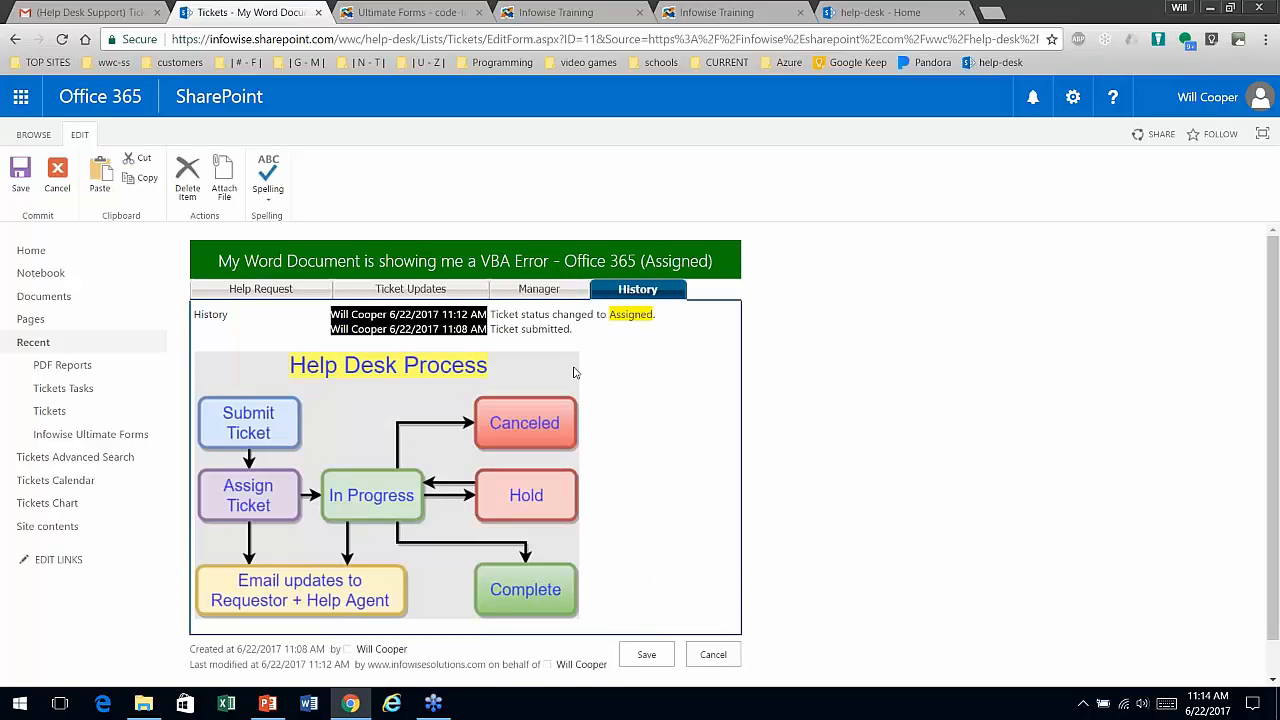
{"action": "left_click_drag", "start_coordinate": [236, 322], "coordinate": [195, 318]}
{"action": "left_click_drag", "start_coordinate": [591, 331], "coordinate": [330, 316]}
{"action": "left_click", "coordinate": [674, 395]}
{"action": "left_click", "coordinate": [656, 655]}
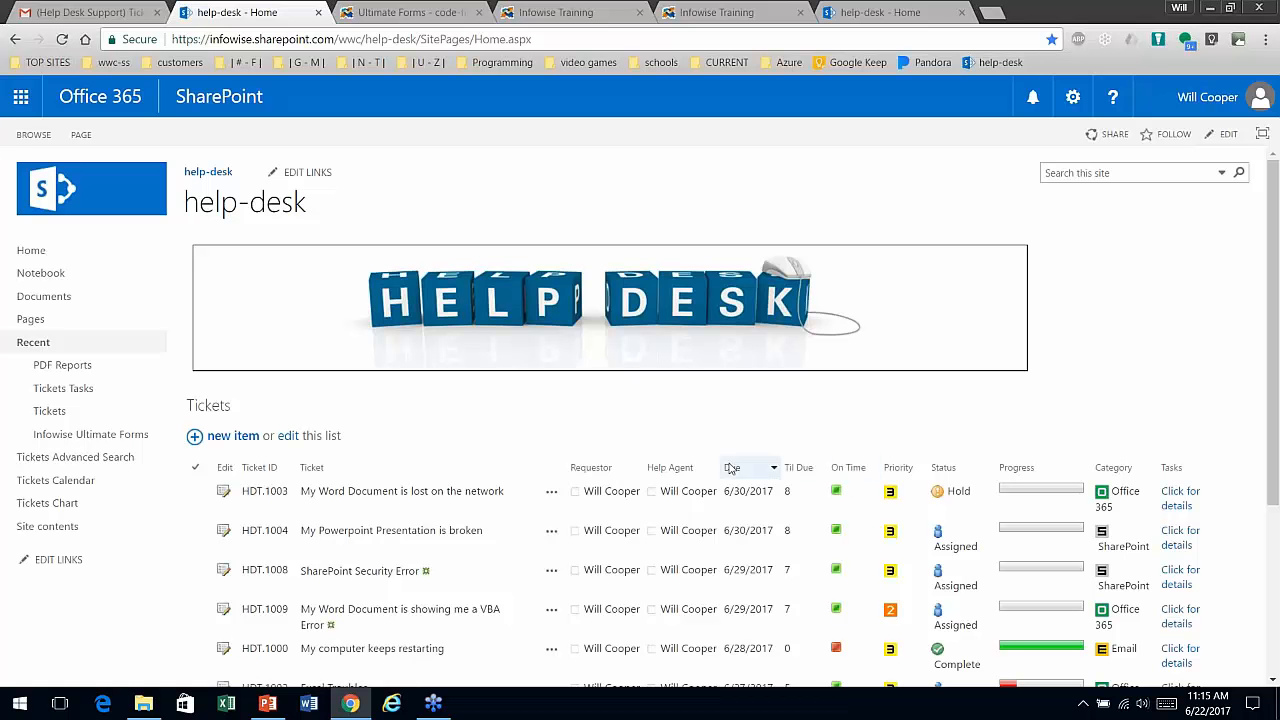
Step: Run an advanced ticket search for items whose Ticket field contains "sharepoint"
{"action": "left_click", "coordinate": [95, 458]}
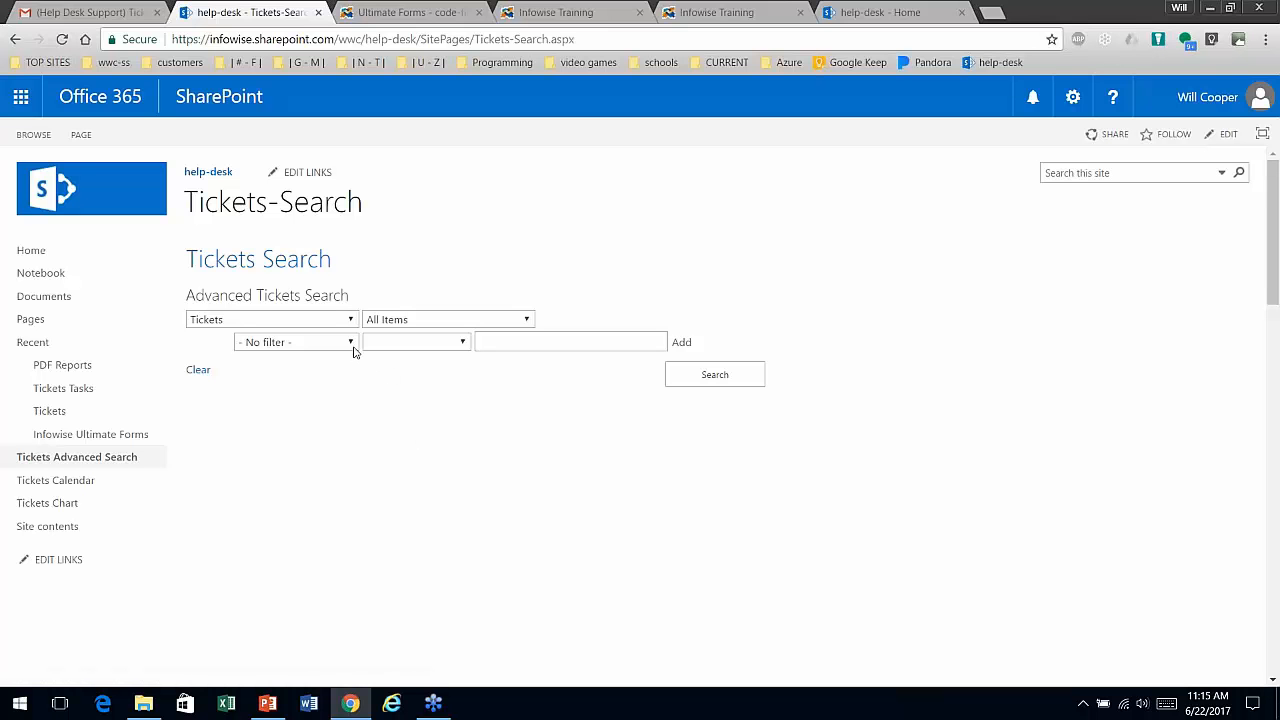
{"action": "left_click", "coordinate": [353, 350]}
{"action": "left_click_drag", "start_coordinate": [355, 397], "coordinate": [362, 508]}
{"action": "left_click", "coordinate": [309, 596]}
{"action": "left_click", "coordinate": [578, 342]}
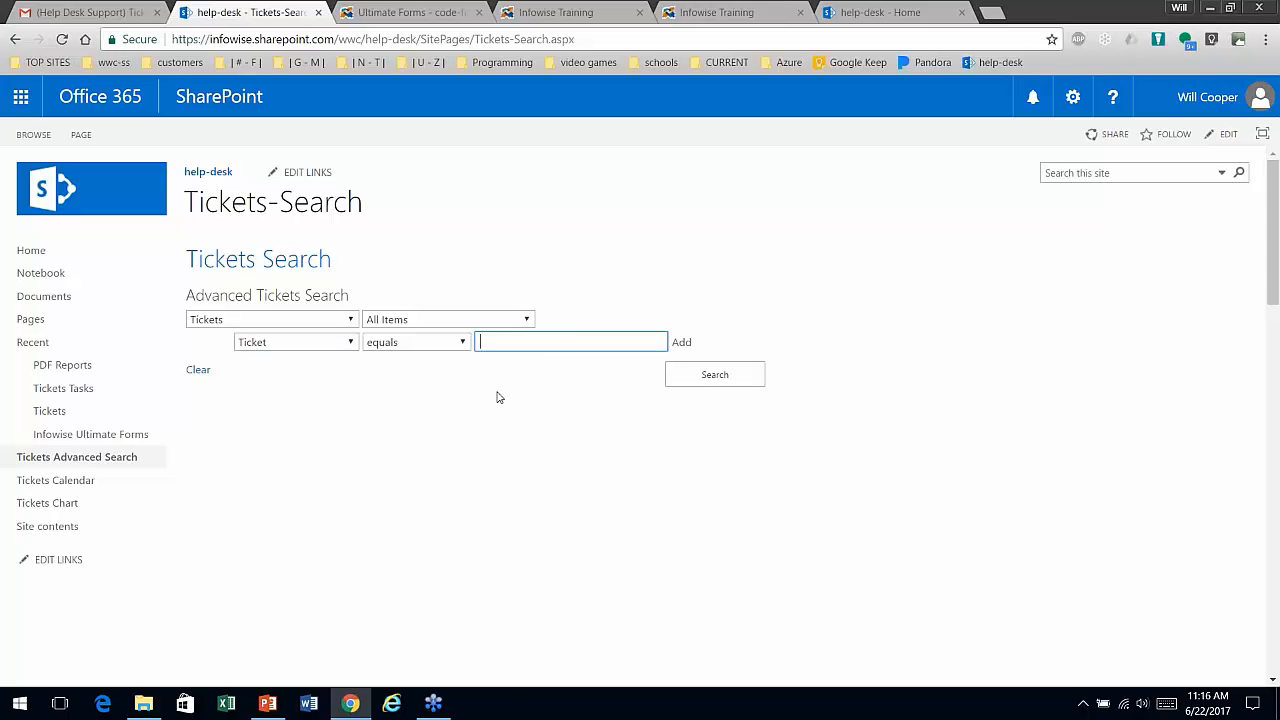
{"action": "left_click", "coordinate": [464, 343]}
{"action": "left_click", "coordinate": [452, 389]}
{"action": "left_click", "coordinate": [524, 340]}
{"action": "type", "text": "sharepoint"}
{"action": "left_click", "coordinate": [681, 342]}
{"action": "left_click", "coordinate": [711, 400]}
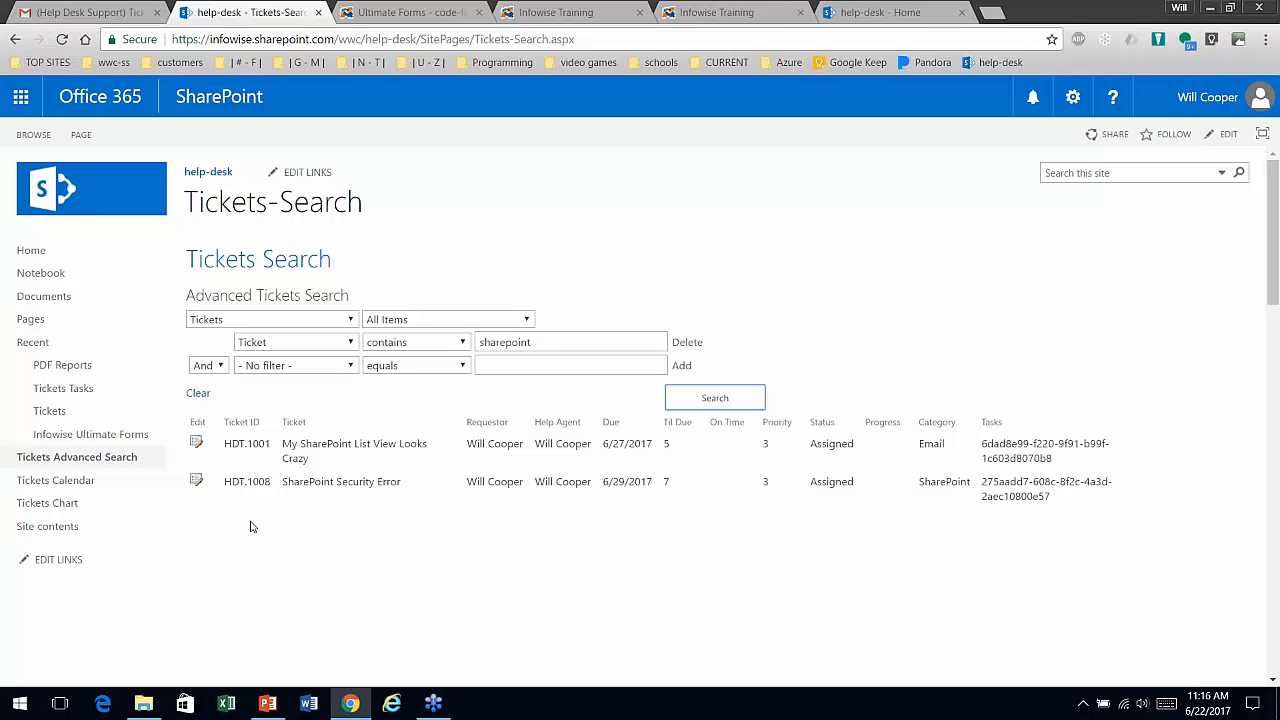
Step: Examine the tickets calendar for June 2017, preview a ticket's details, and open and close the Excel Troubles ticket
{"action": "left_click", "coordinate": [80, 480]}
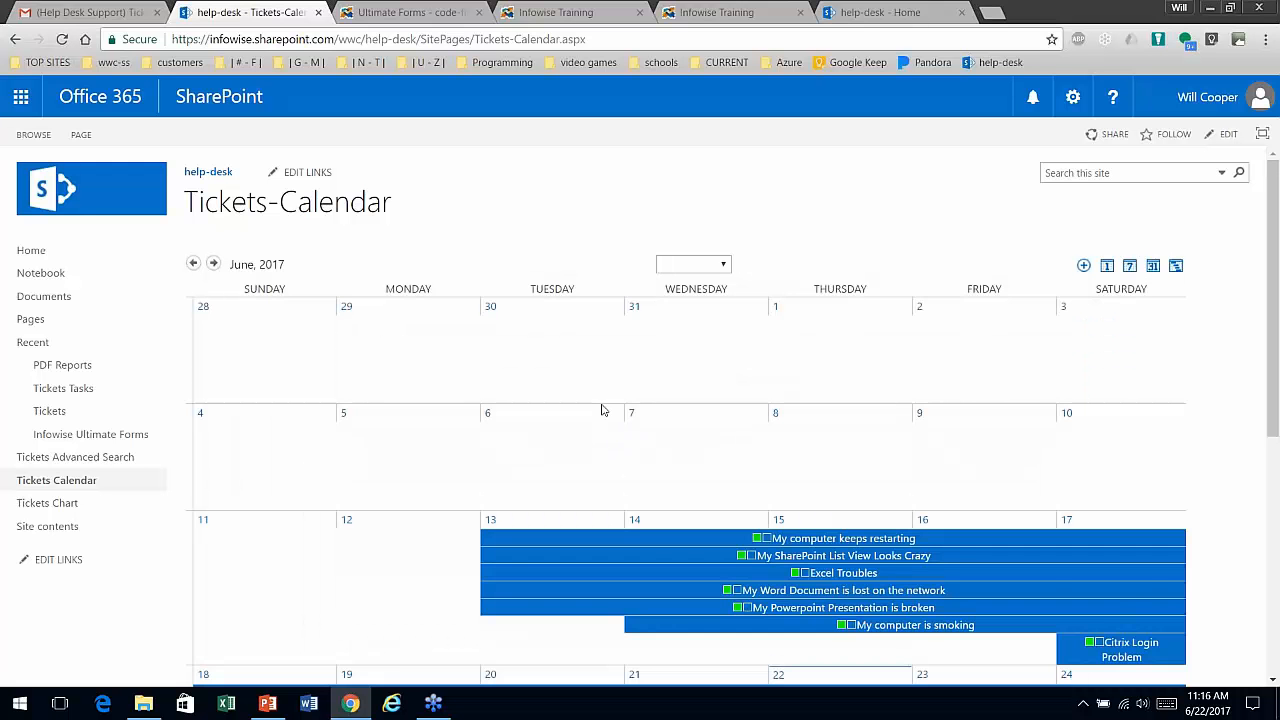
{"action": "scroll", "coordinate": [697, 462], "scroll_direction": "down", "scroll_amount": 2}
{"action": "mouse_move", "coordinate": [779, 386]}
{"action": "mouse_move", "coordinate": [860, 424]}
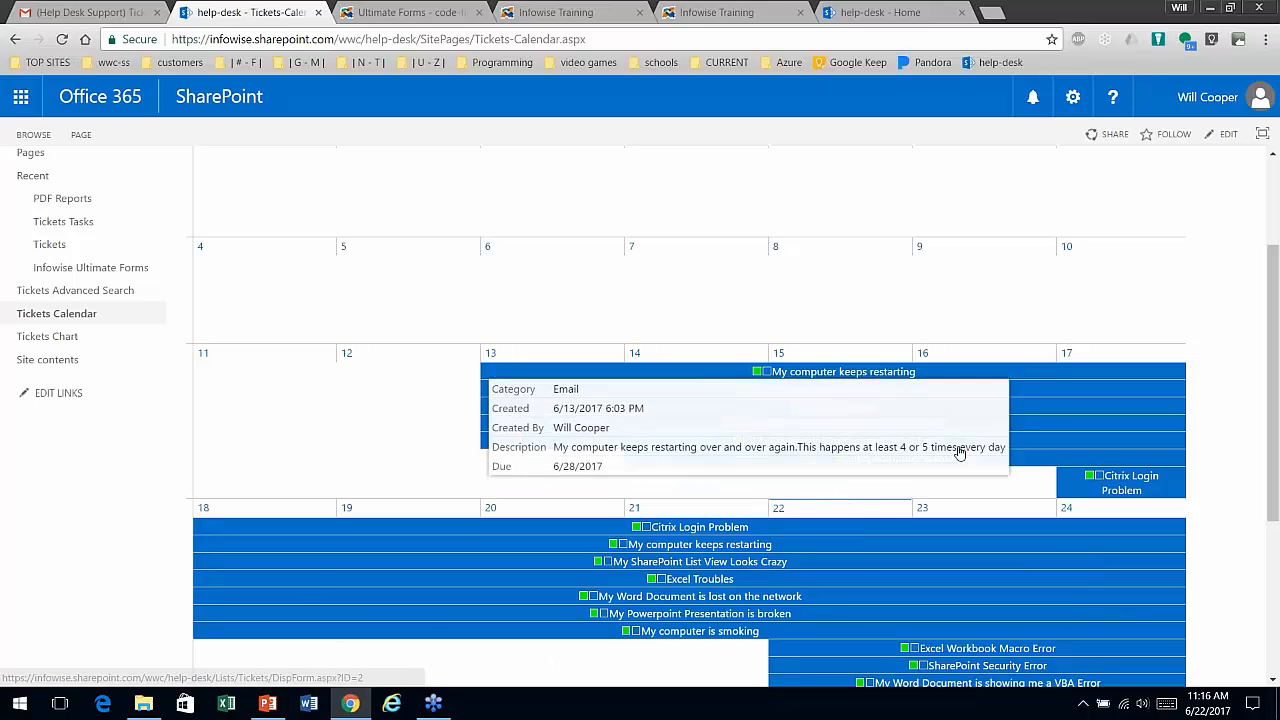
{"action": "left_click", "coordinate": [843, 407]}
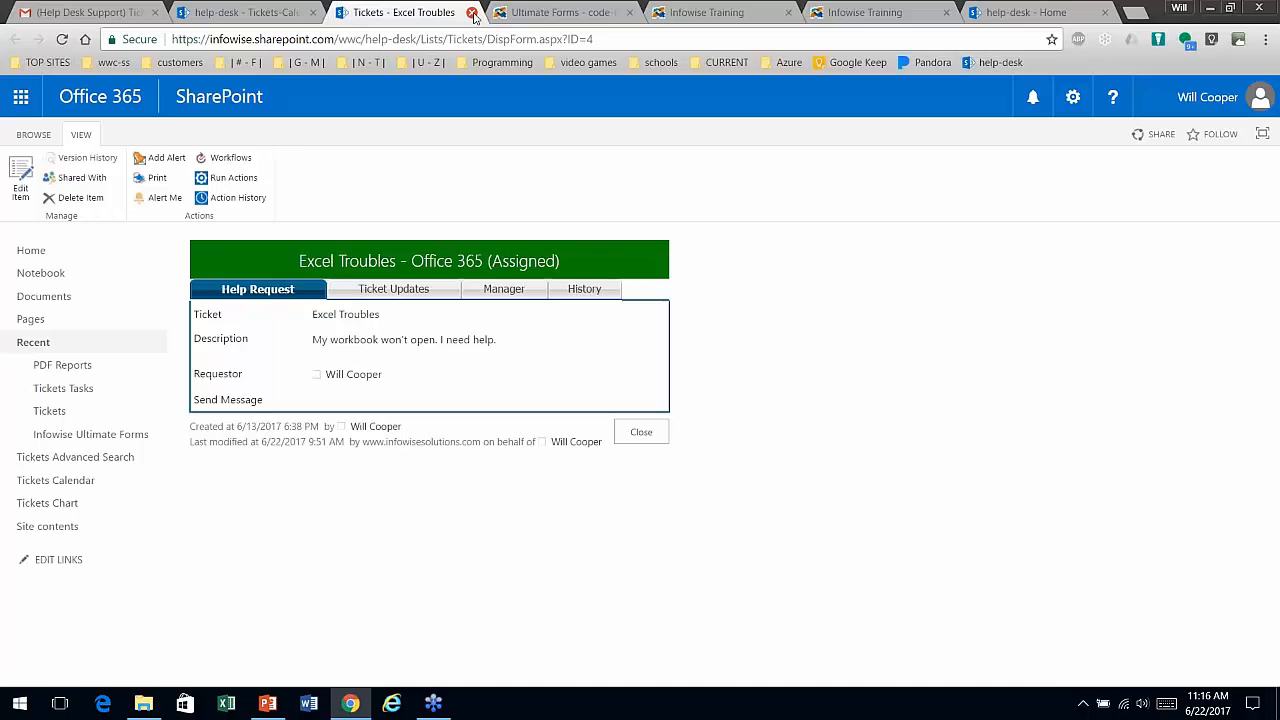
{"action": "left_click", "coordinate": [473, 13]}
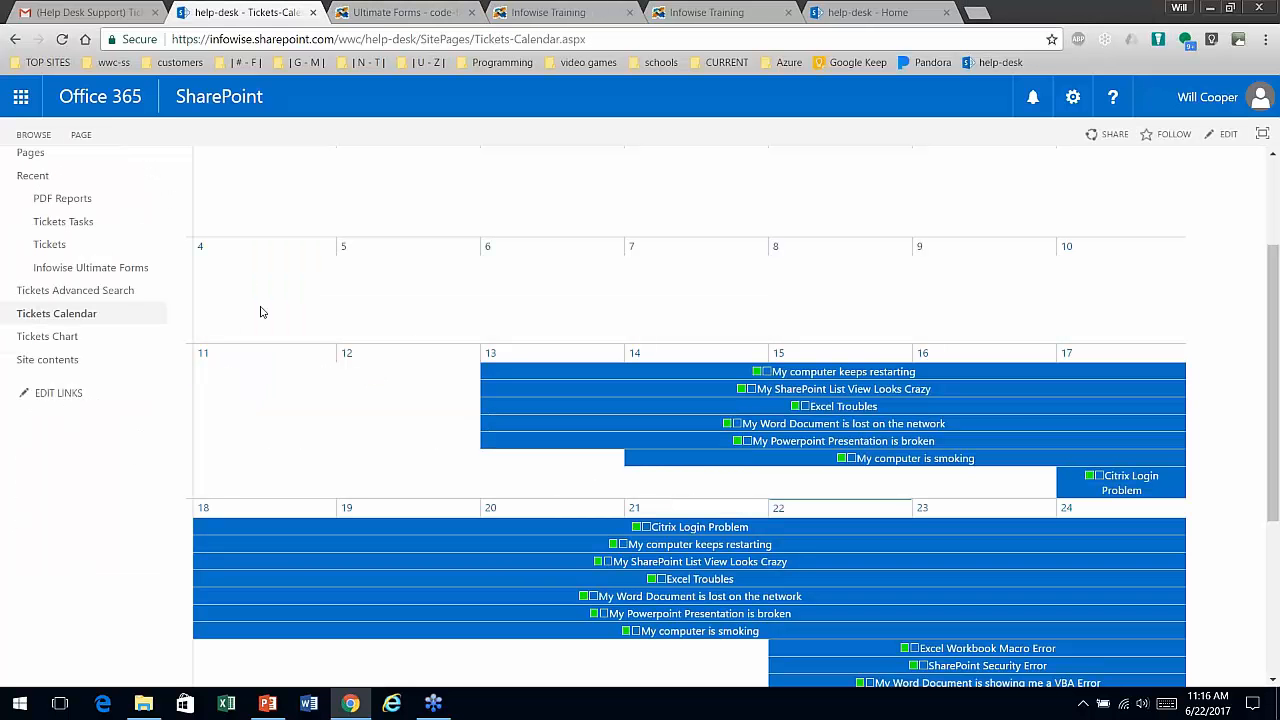
Step: Open the tickets chart and examine its status columns from Hold to In Progress
{"action": "left_click", "coordinate": [66, 339]}
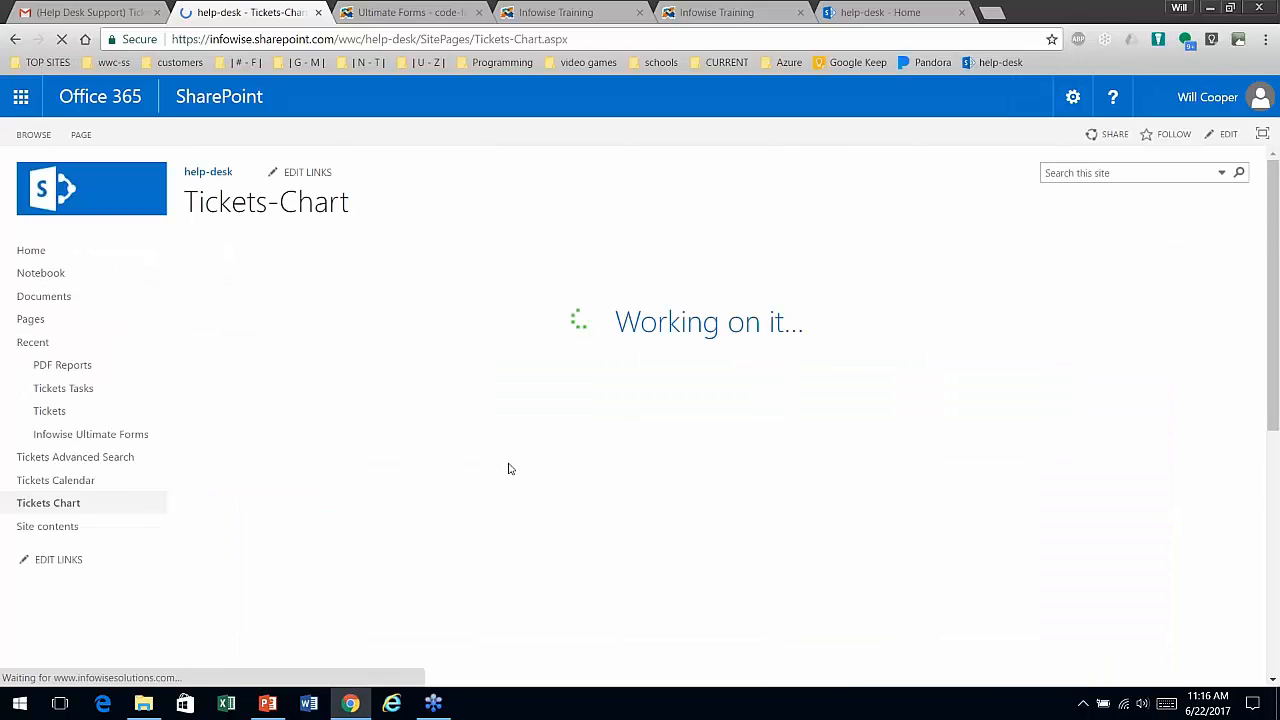
{"action": "scroll", "coordinate": [511, 494], "scroll_direction": "down", "scroll_amount": 3}
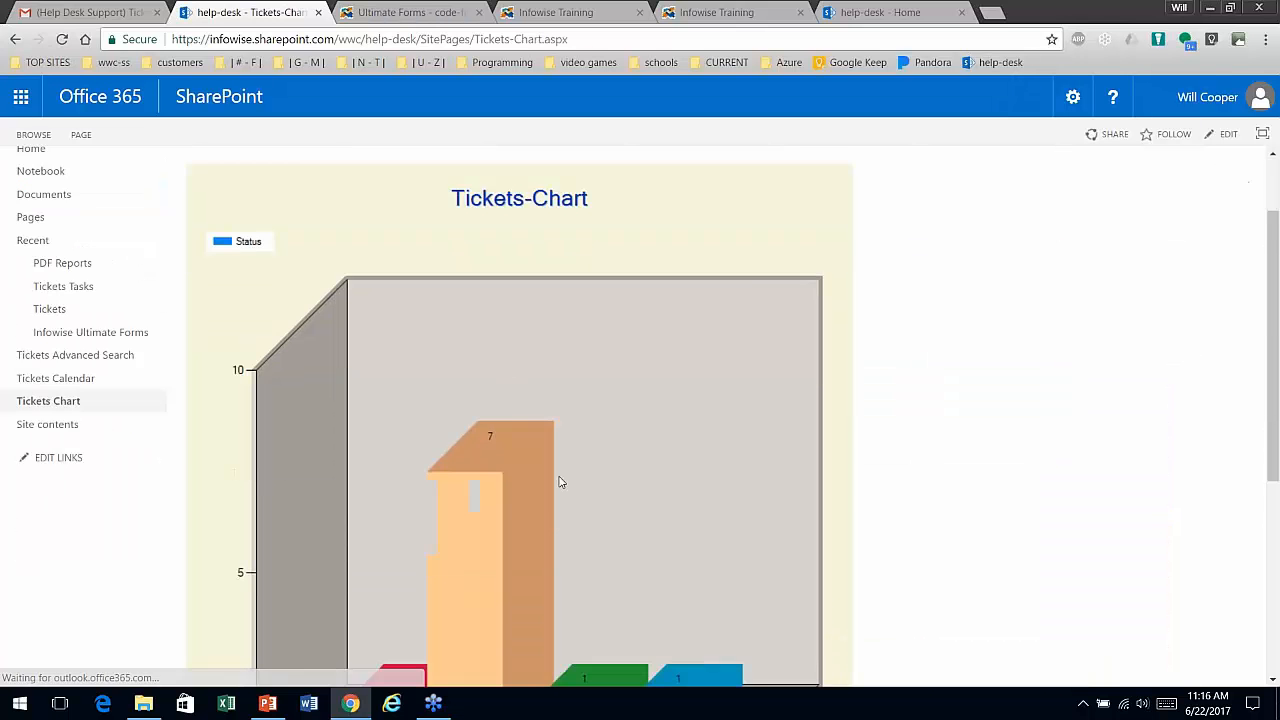
{"action": "scroll", "coordinate": [618, 510], "scroll_direction": "up", "scroll_amount": 1}
{"action": "scroll", "coordinate": [628, 508], "scroll_direction": "down", "scroll_amount": 1}
{"action": "scroll", "coordinate": [646, 510], "scroll_direction": "down", "scroll_amount": 2}
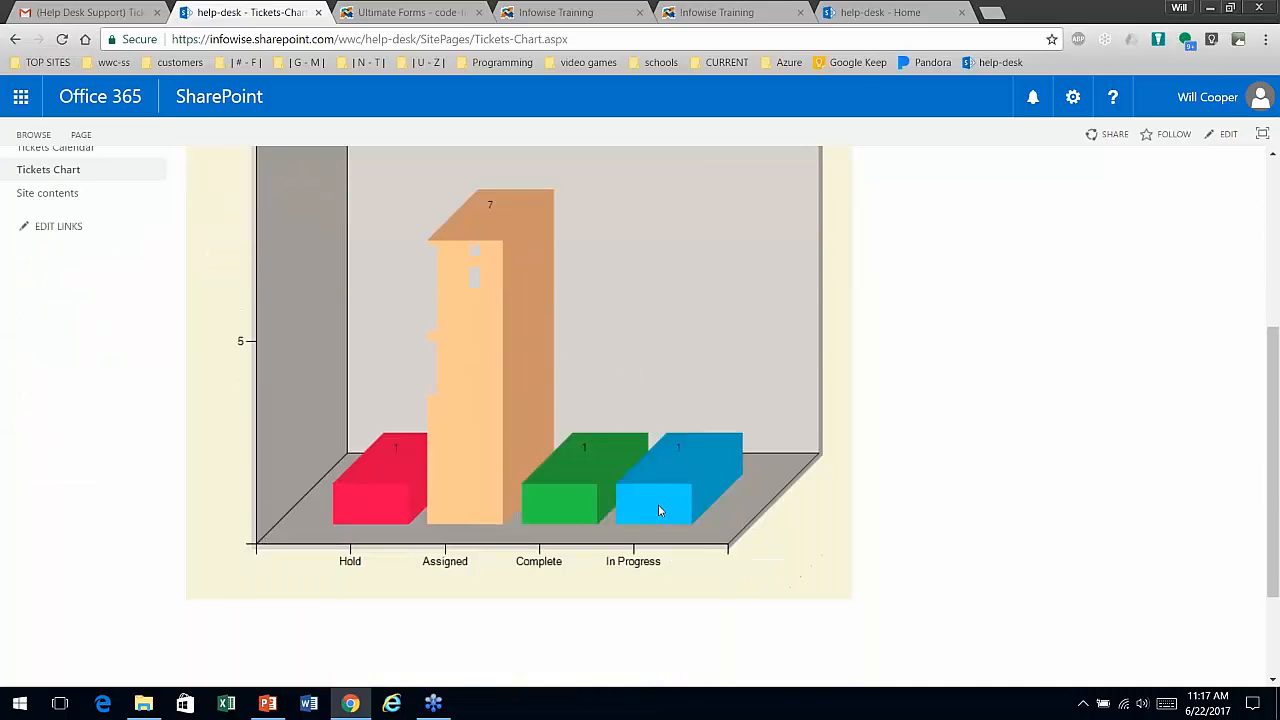
{"action": "scroll", "coordinate": [665, 511], "scroll_direction": "up", "scroll_amount": 2}
{"action": "scroll", "coordinate": [668, 512], "scroll_direction": "up", "scroll_amount": 1}
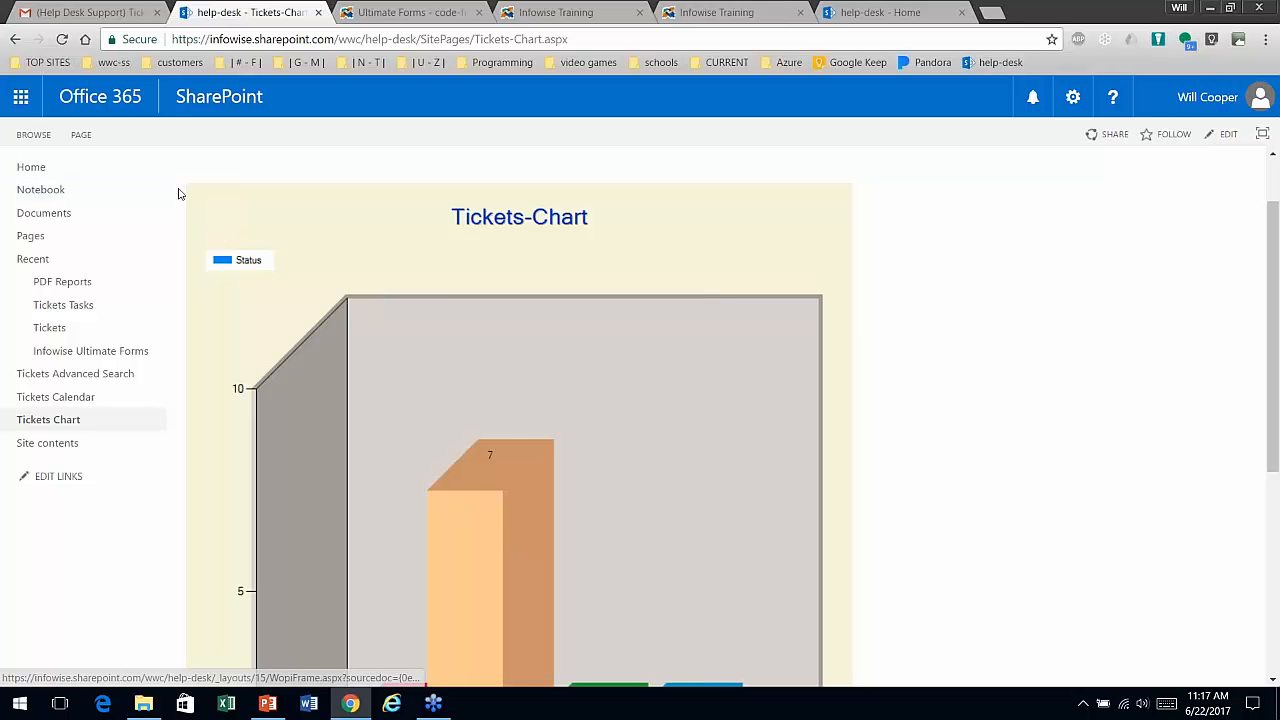
Step: Open the full Tickets list from the site's home page and launch its Infowise Ultimate Forms design page
{"action": "left_click", "coordinate": [42, 170]}
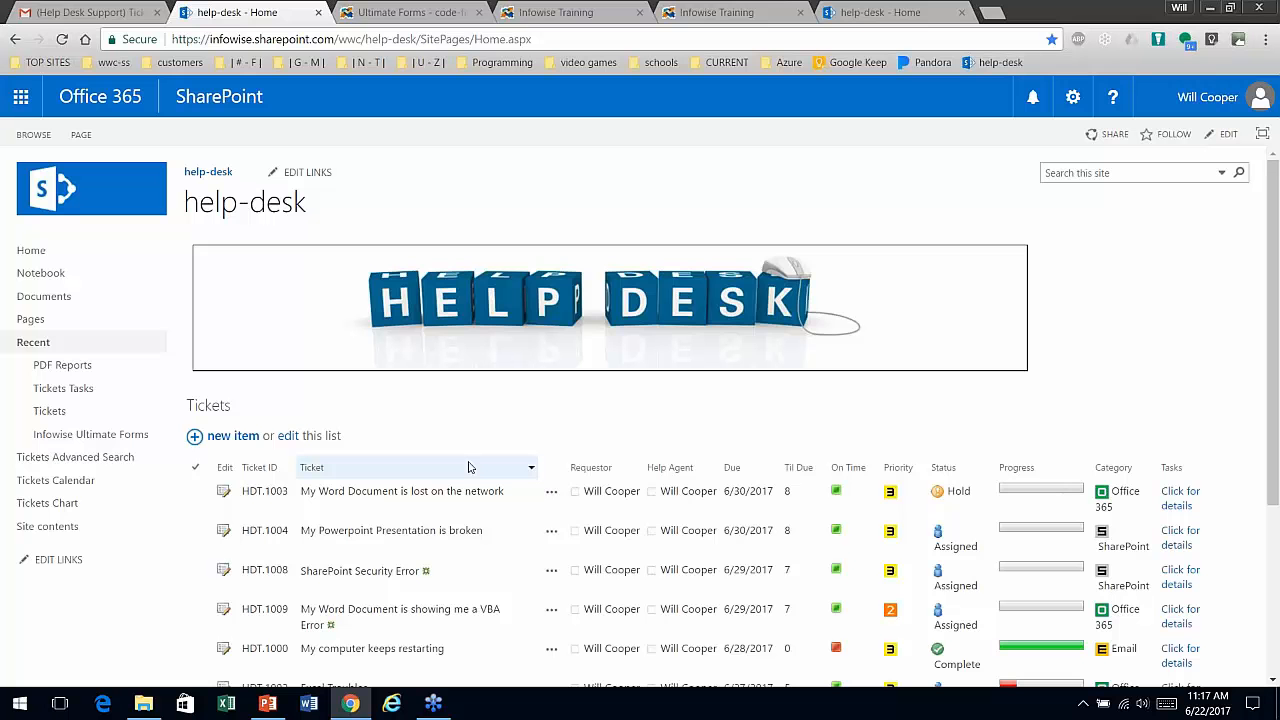
{"action": "left_click", "coordinate": [210, 406]}
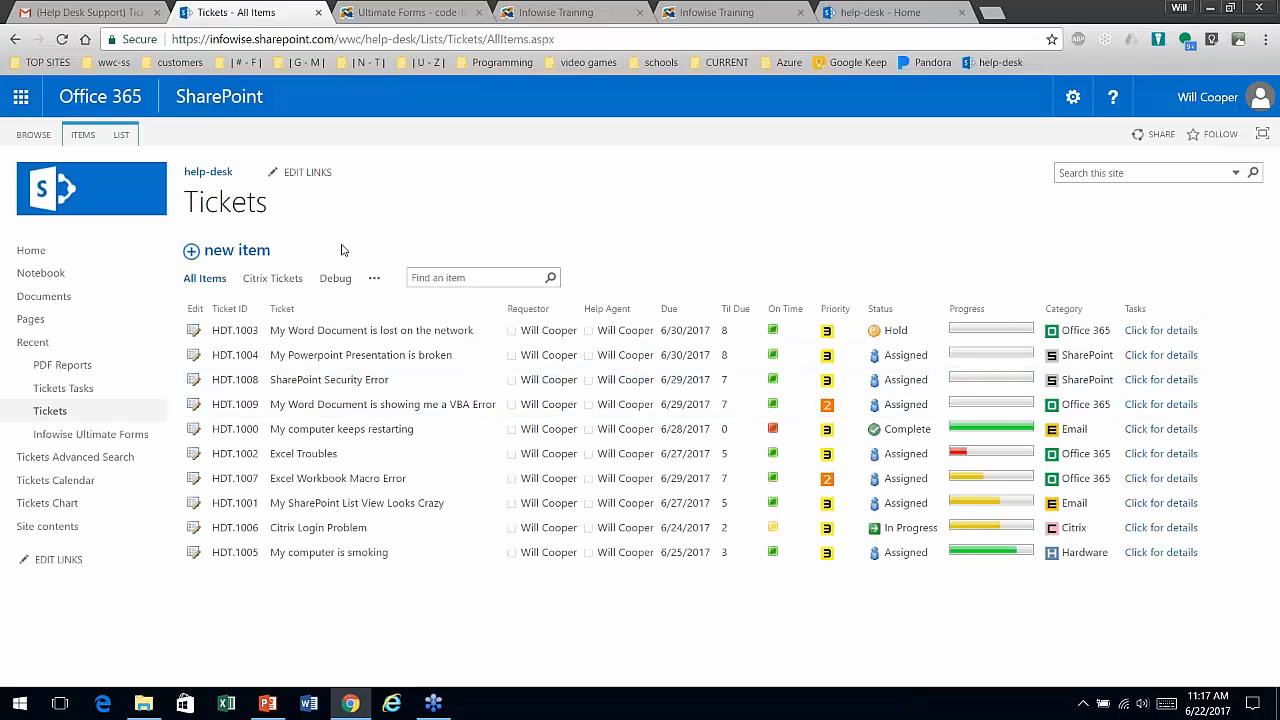
{"action": "left_click", "coordinate": [123, 137]}
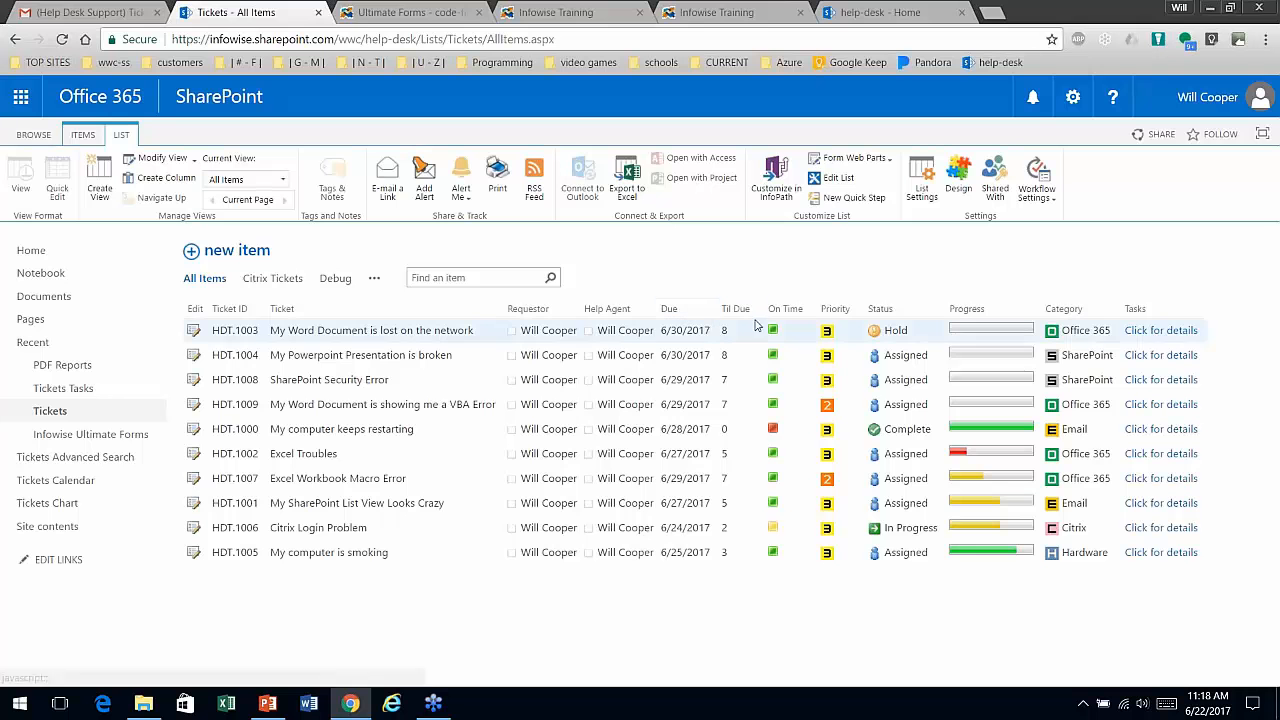
{"action": "left_click", "coordinate": [960, 187]}
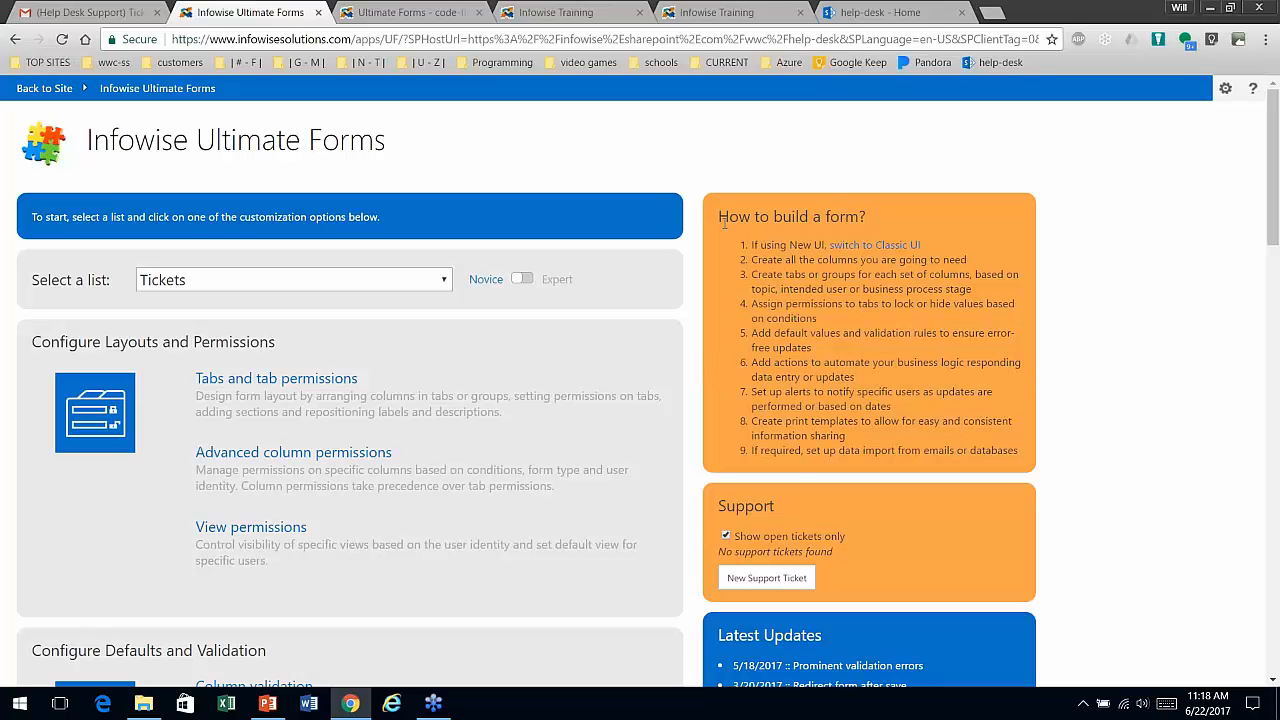
Step: Look over the Ultimate Forms configuration options, and open the Color choice settings for the existing Category column
{"action": "left_click_drag", "start_coordinate": [722, 220], "coordinate": [884, 216]}
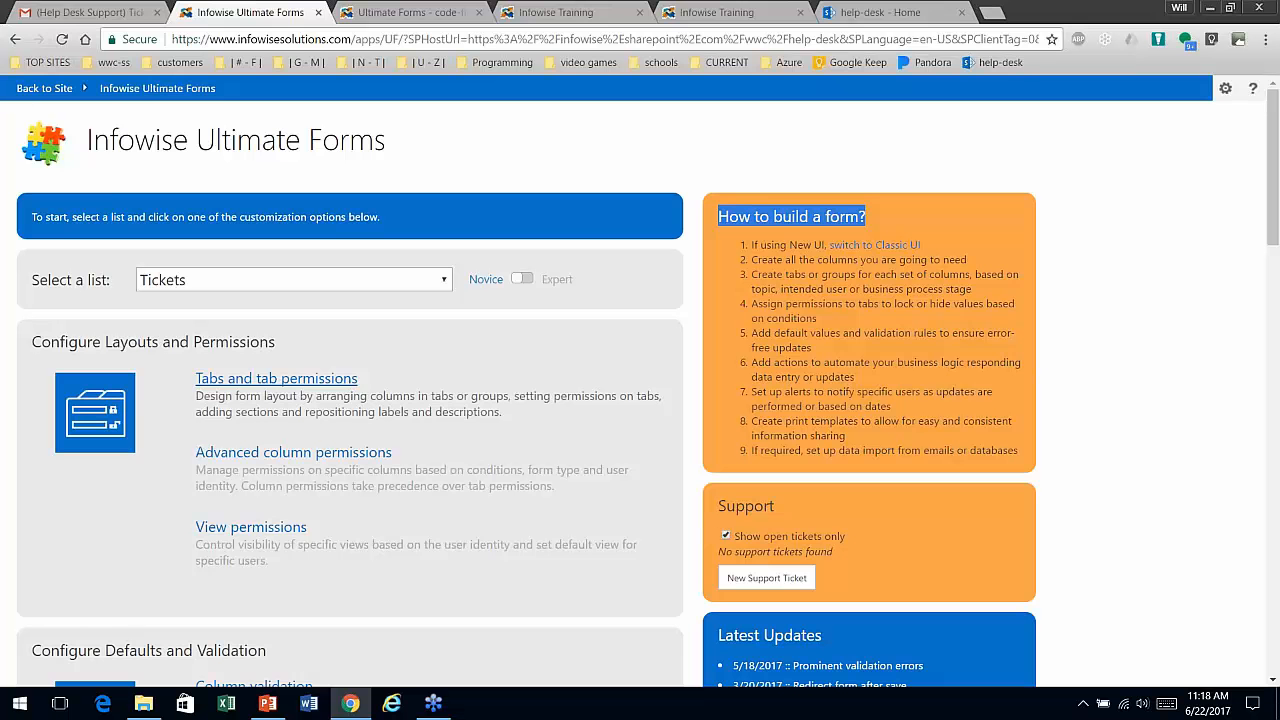
{"action": "scroll", "coordinate": [557, 421], "scroll_direction": "down", "scroll_amount": 8}
{"action": "scroll", "coordinate": [561, 425], "scroll_direction": "down", "scroll_amount": 4}
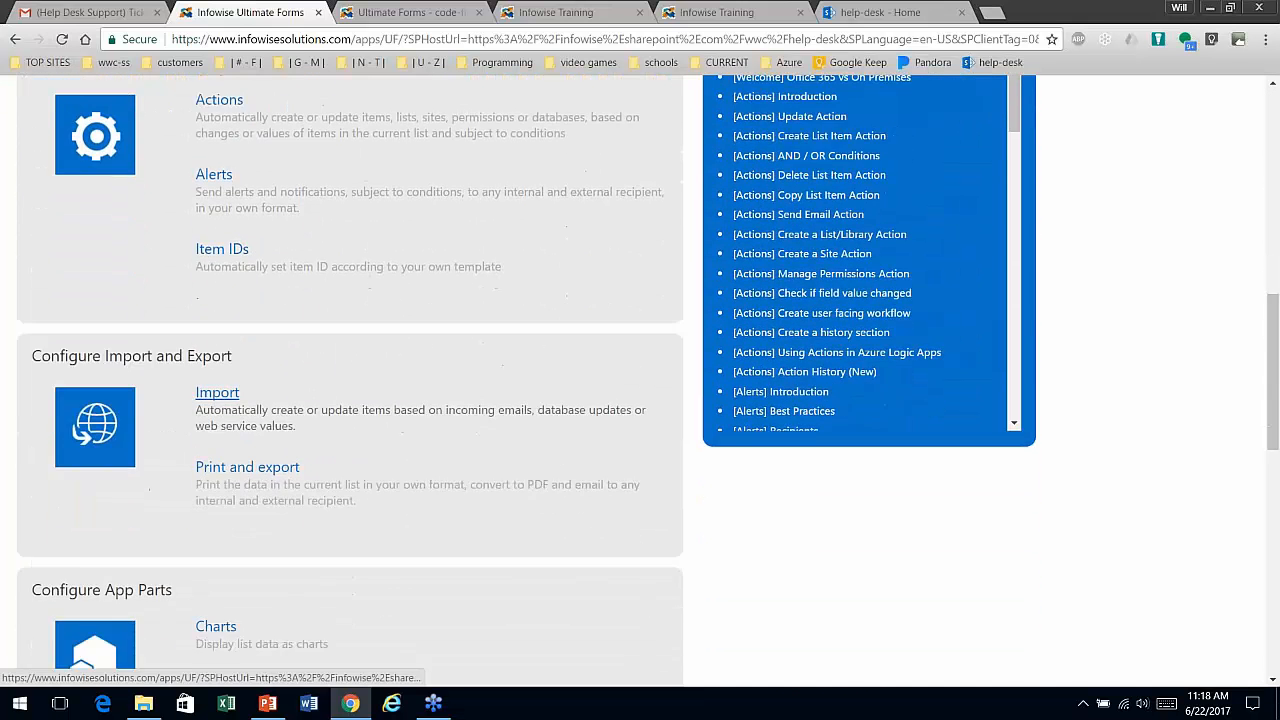
{"action": "scroll", "coordinate": [567, 464], "scroll_direction": "down", "scroll_amount": 4}
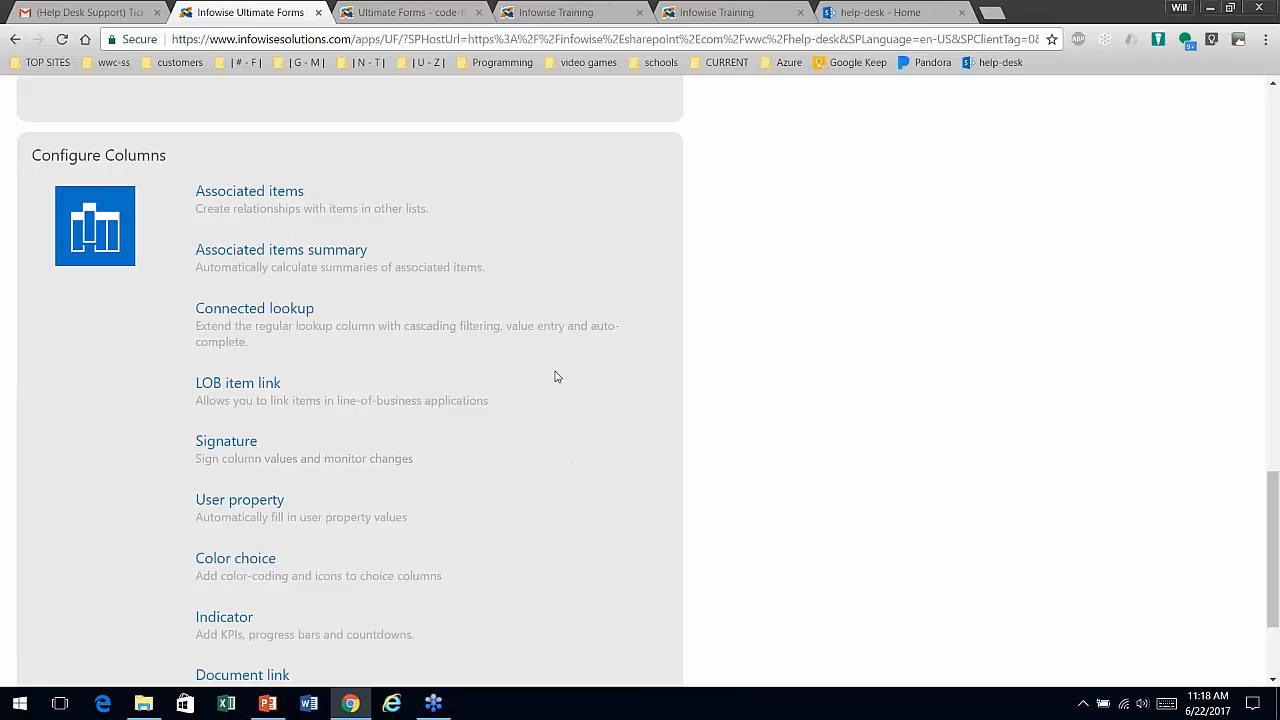
{"action": "scroll", "coordinate": [557, 376], "scroll_direction": "down", "scroll_amount": 2}
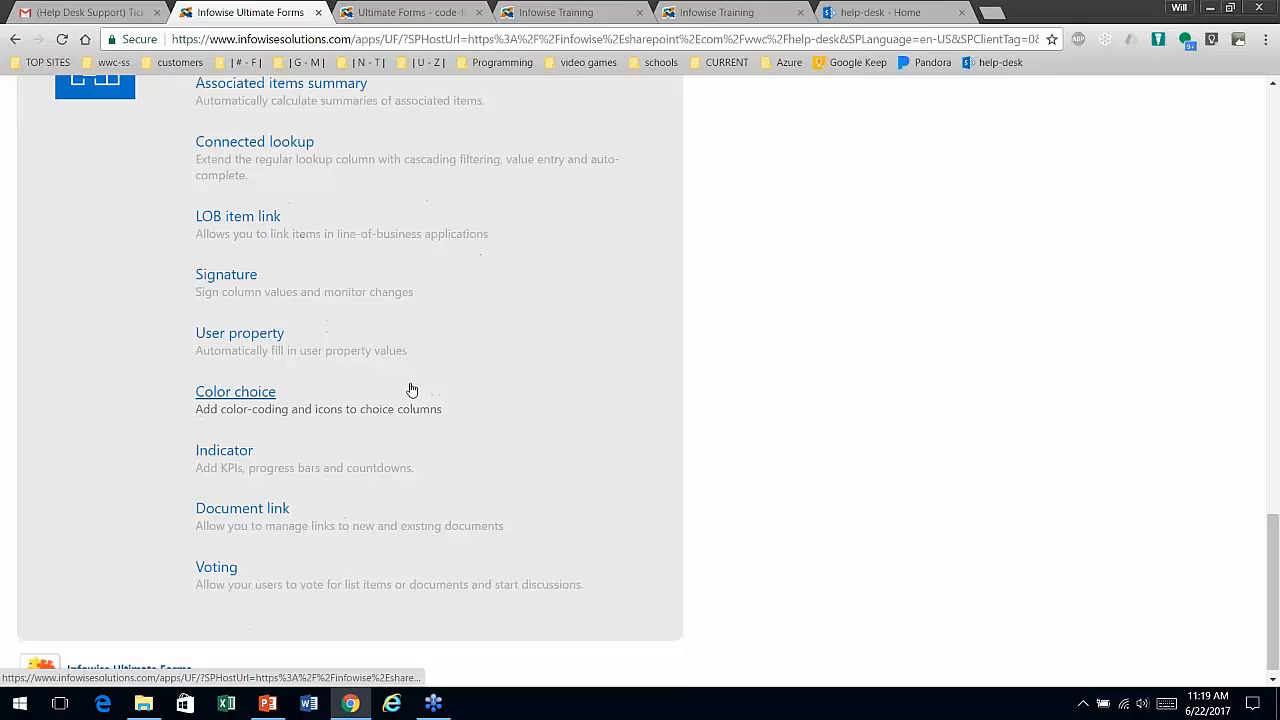
{"action": "left_click", "coordinate": [257, 397]}
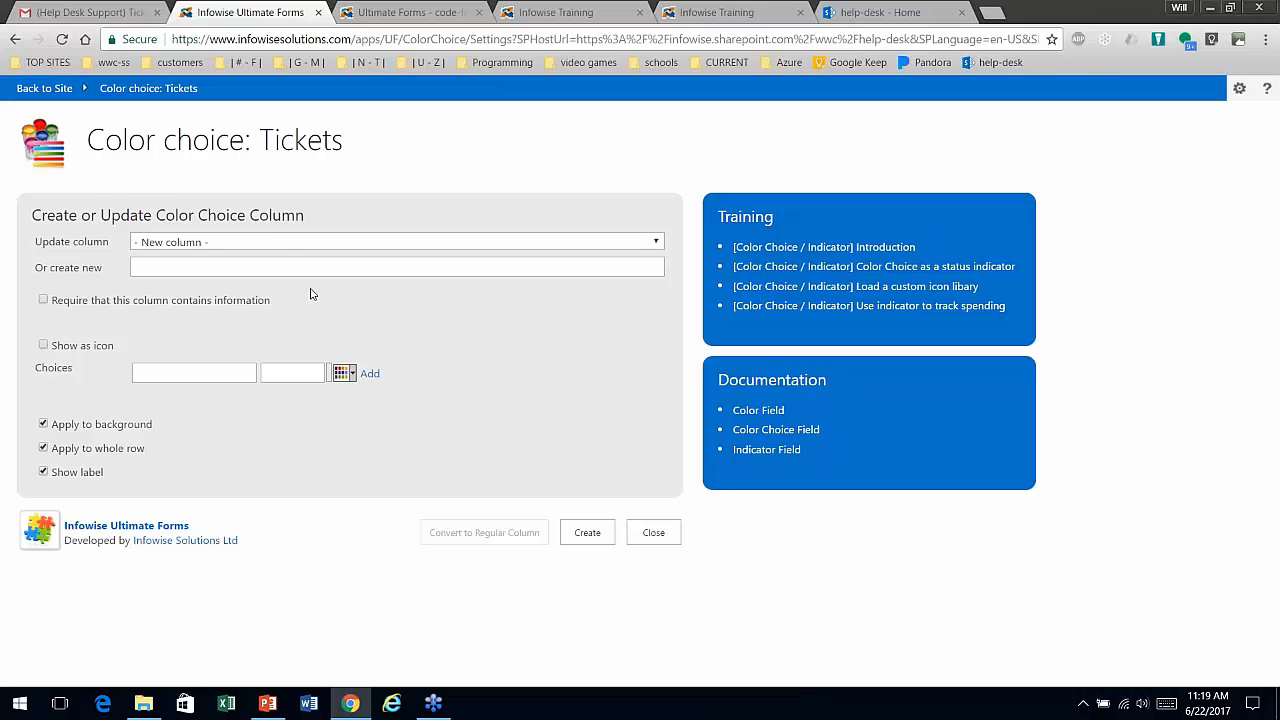
{"action": "left_click", "coordinate": [268, 243]}
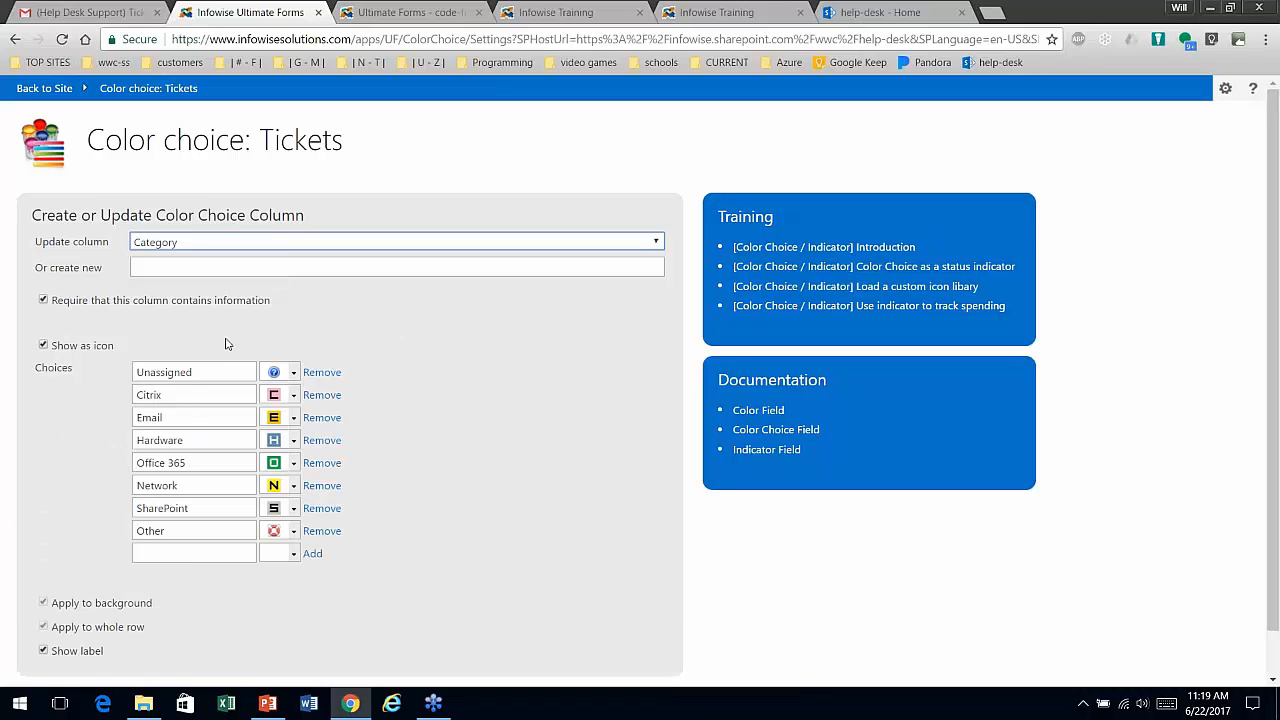
Step: Browse all five icon sets available for the Unassigned choice, and dismiss the icon picker
{"action": "left_click", "coordinate": [292, 375]}
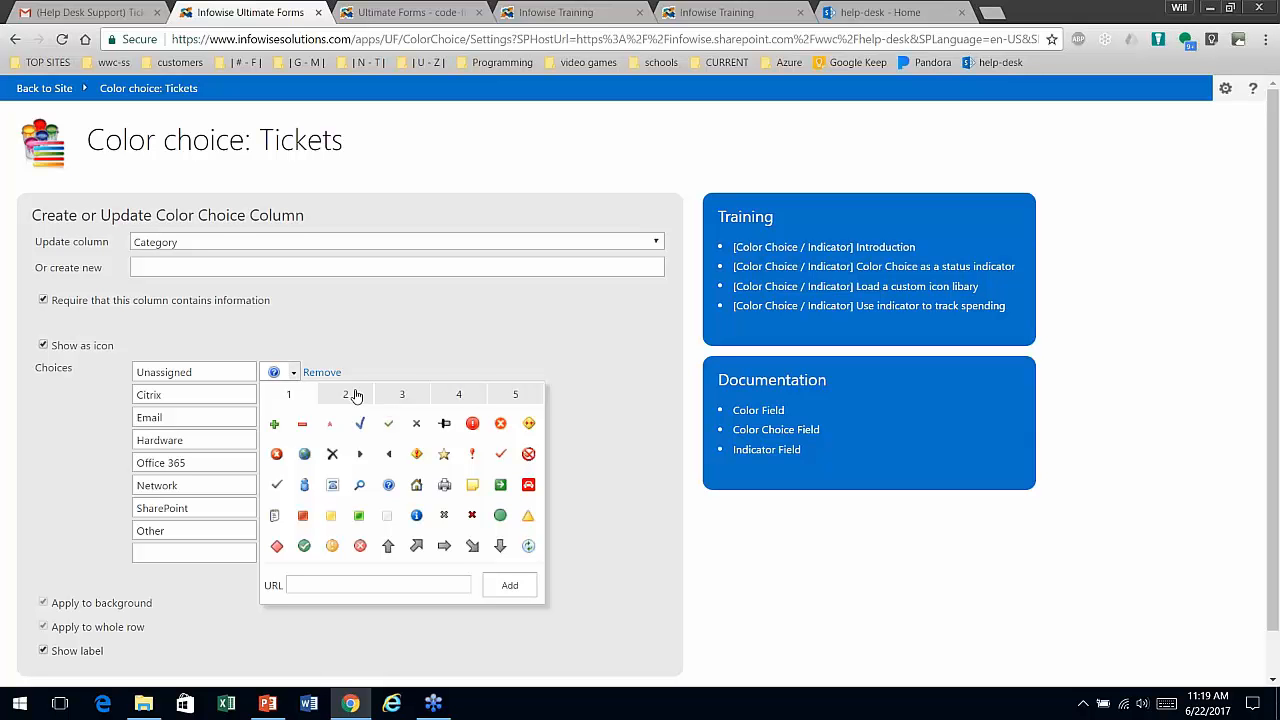
{"action": "left_click", "coordinate": [352, 395]}
{"action": "left_click", "coordinate": [400, 394]}
{"action": "left_click", "coordinate": [453, 396]}
{"action": "left_click", "coordinate": [515, 394]}
{"action": "left_click", "coordinate": [289, 394]}
{"action": "left_click", "coordinate": [350, 333]}
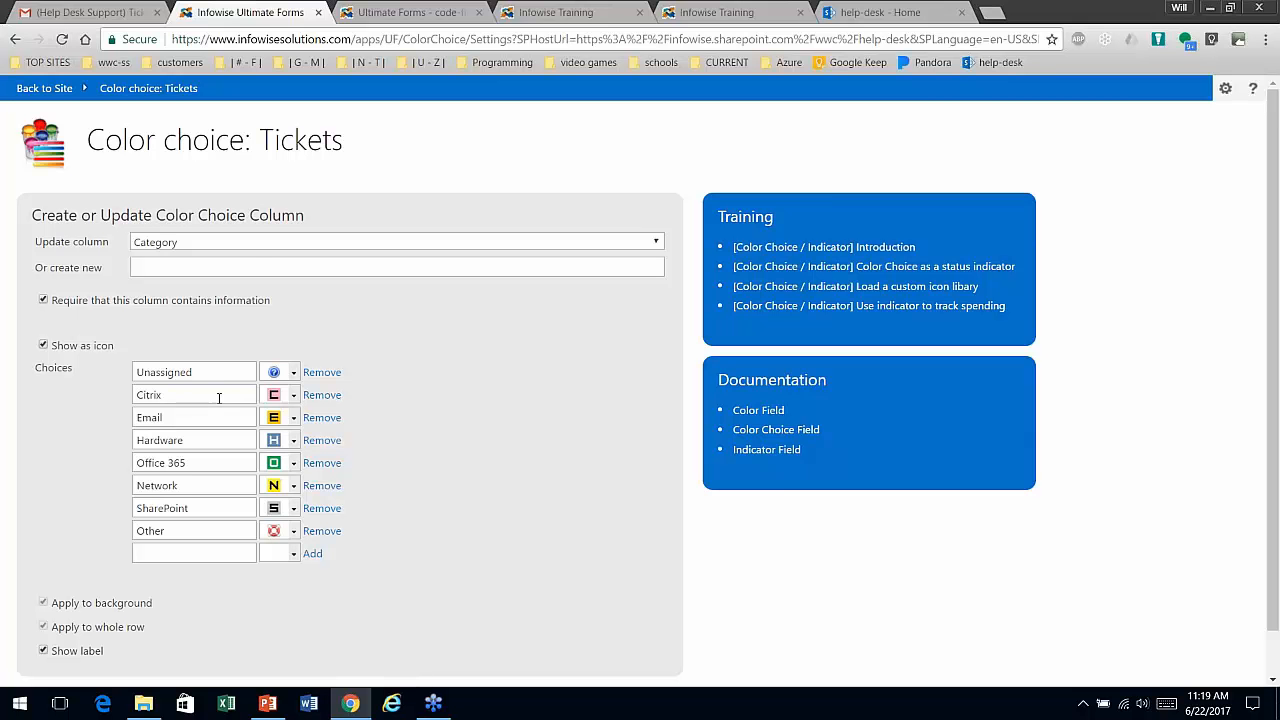
Step: Examine the color choices and icons of the Priority and Status columns, and close the Color choice settings
{"action": "left_click", "coordinate": [252, 244]}
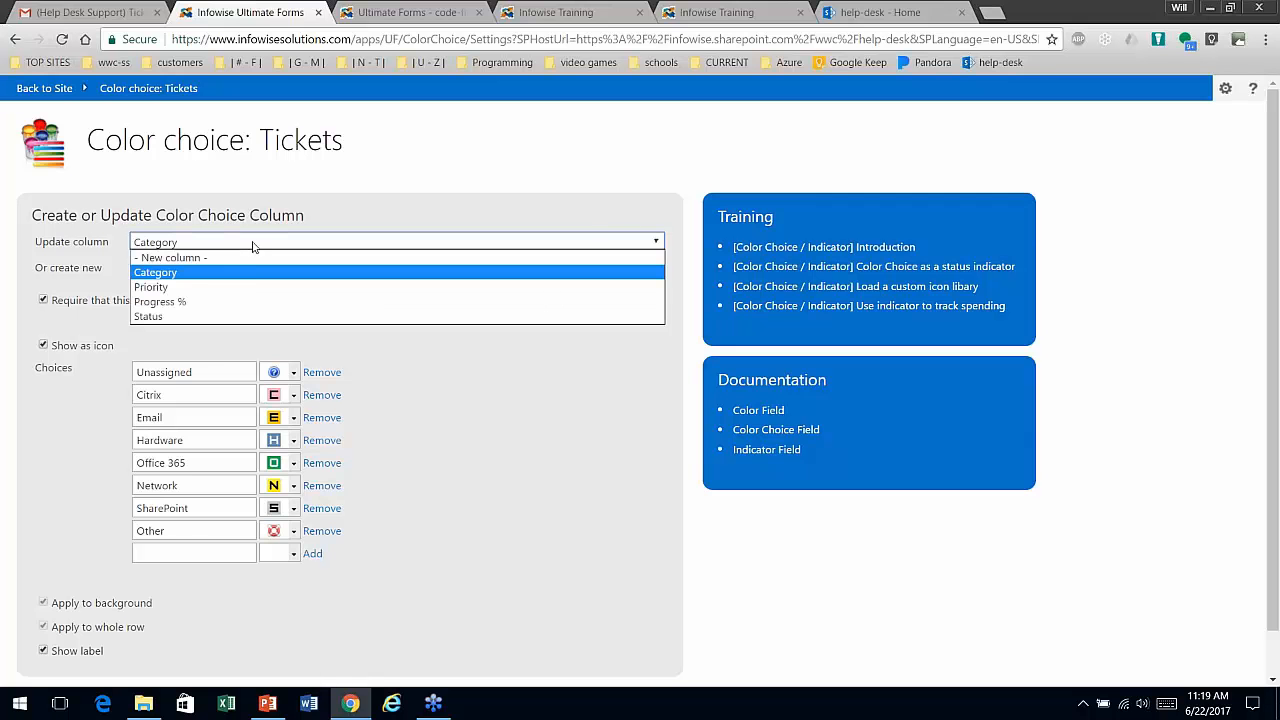
{"action": "left_click", "coordinate": [244, 288]}
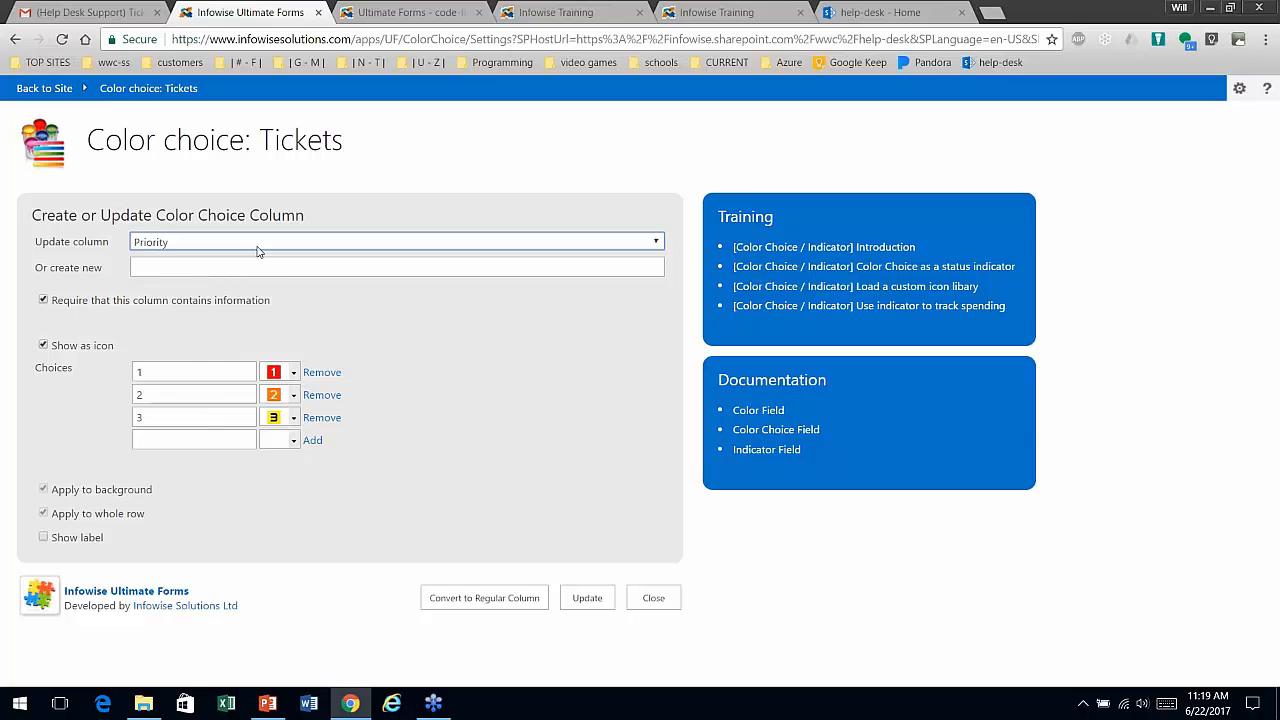
{"action": "left_click", "coordinate": [257, 247]}
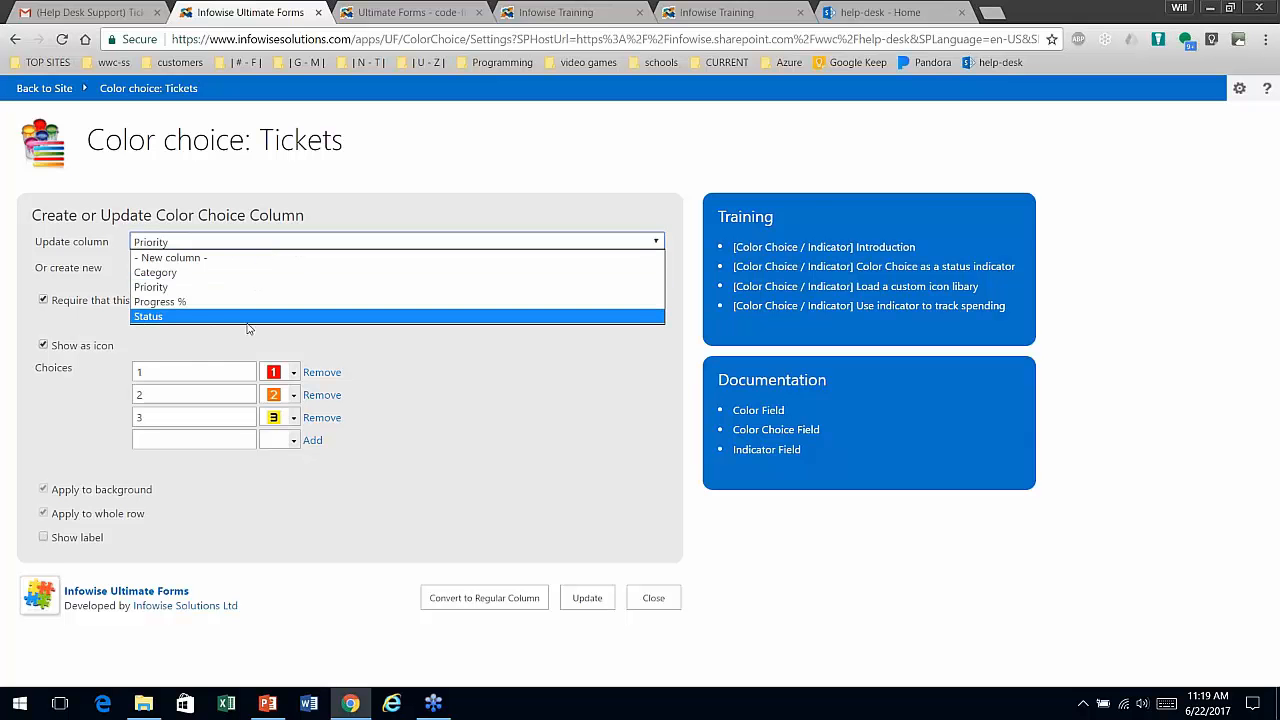
{"action": "left_click", "coordinate": [248, 318]}
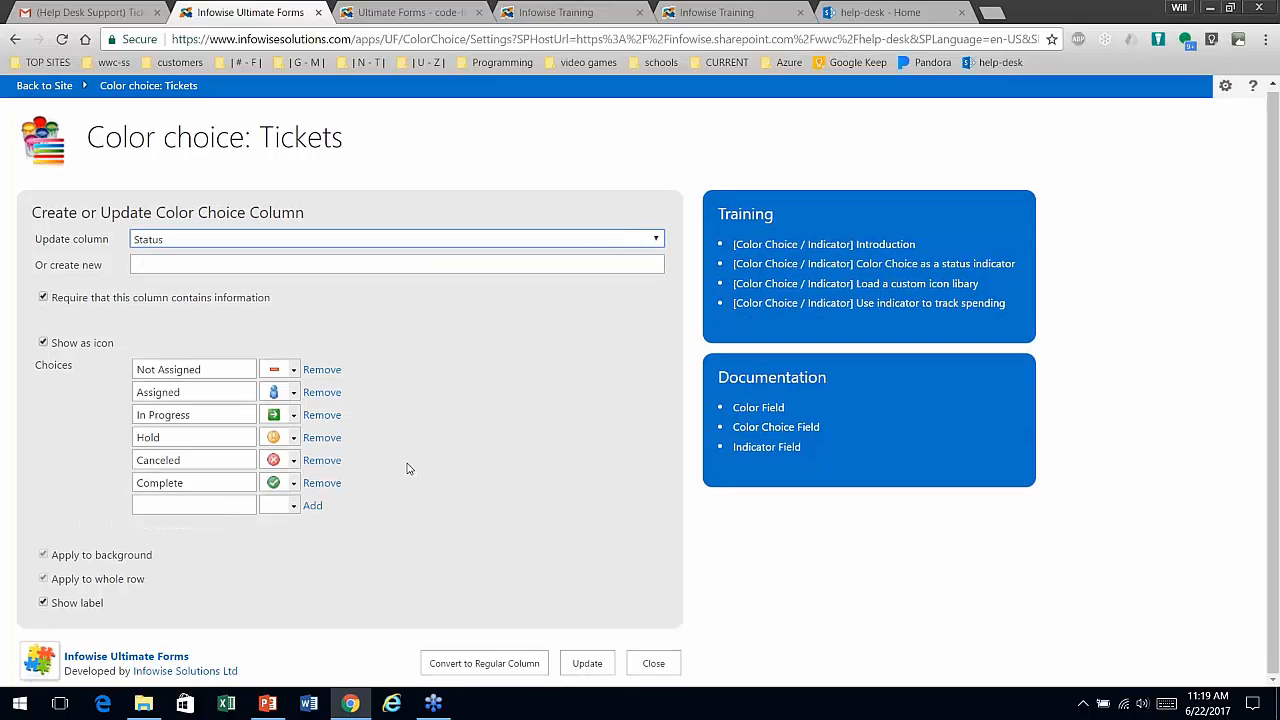
{"action": "left_click", "coordinate": [653, 667]}
Step: Open the Associated items settings, check which existing columns can be updated, and close the page without saving
{"action": "scroll", "coordinate": [497, 526], "scroll_direction": "down", "scroll_amount": 10}
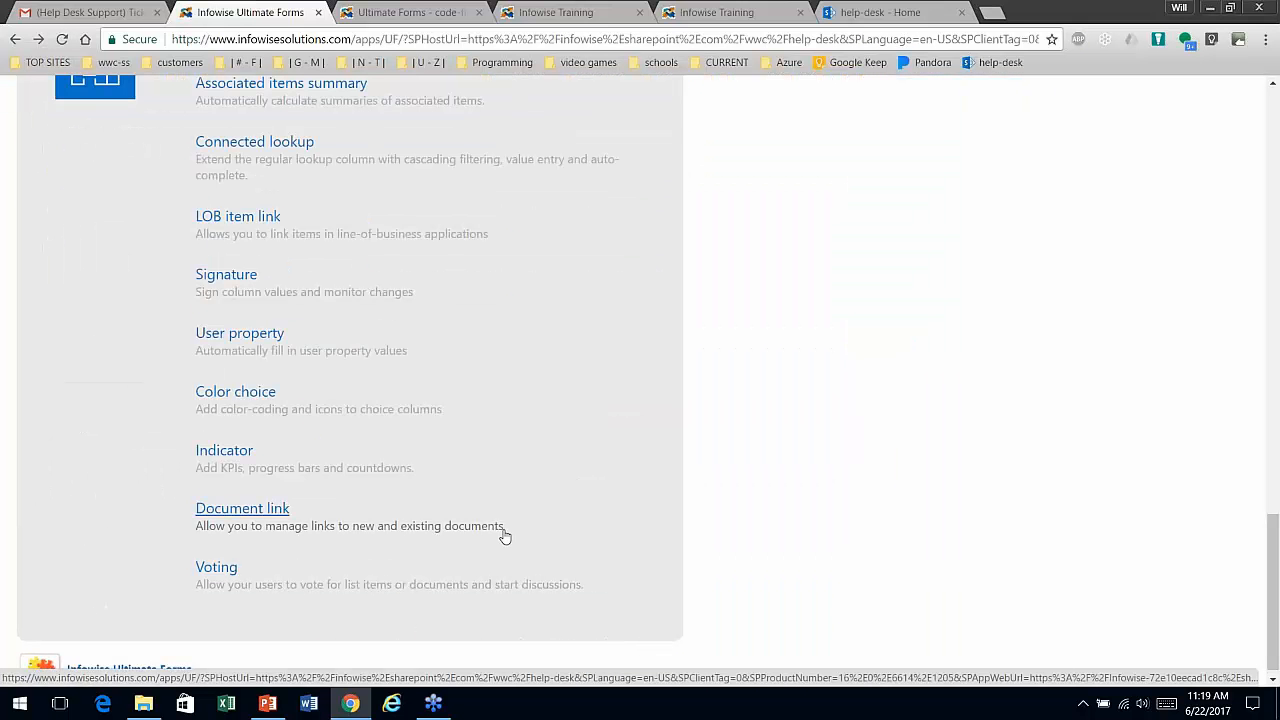
{"action": "scroll", "coordinate": [507, 535], "scroll_direction": "up", "scroll_amount": 1}
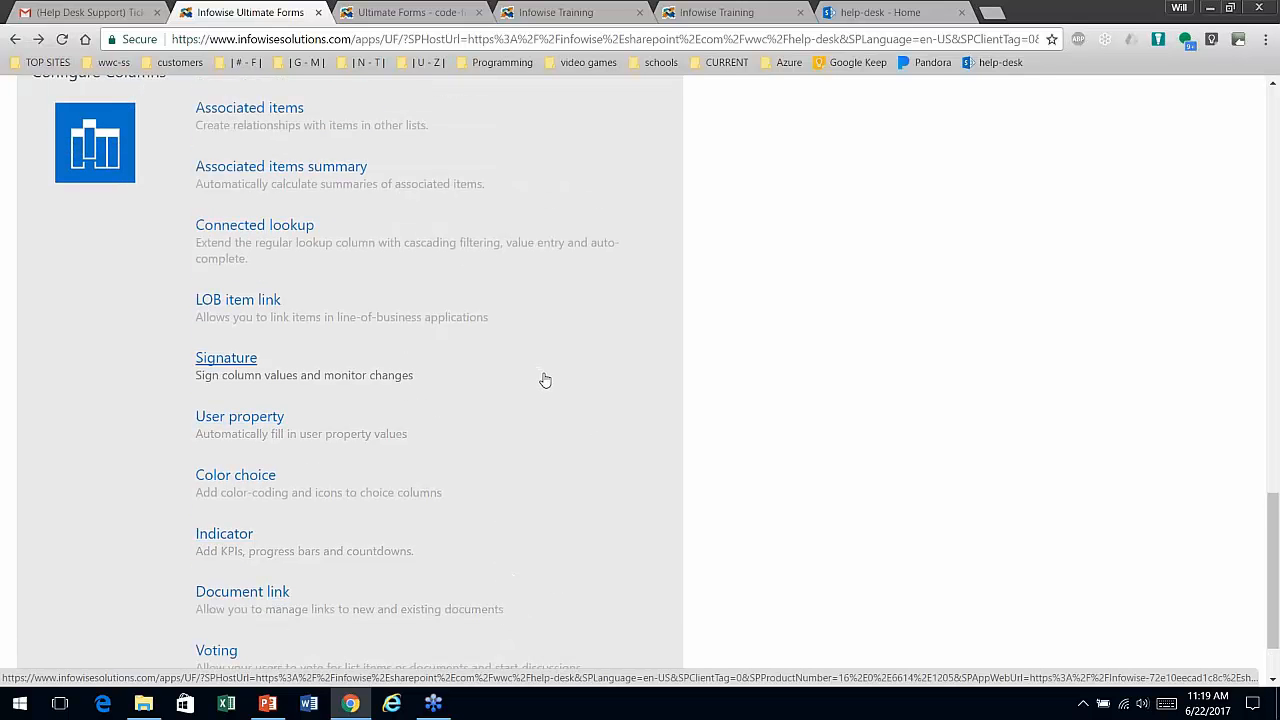
{"action": "scroll", "coordinate": [545, 380], "scroll_direction": "up", "scroll_amount": 2}
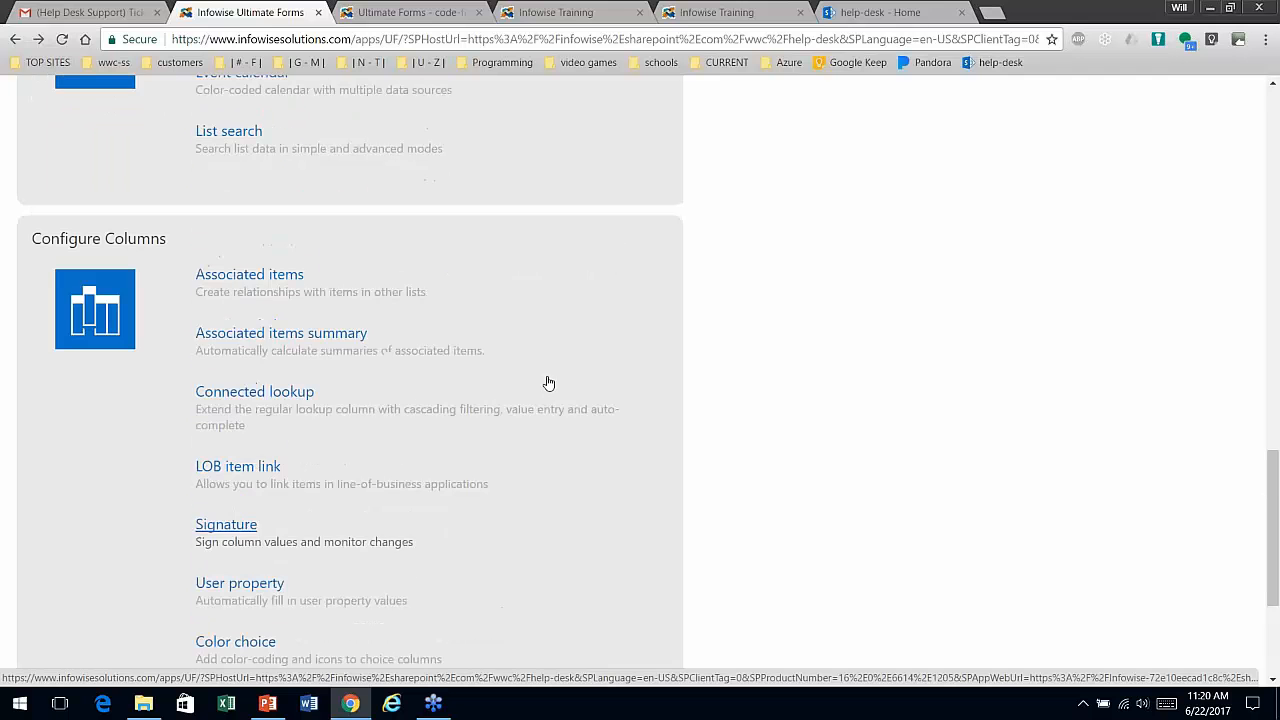
{"action": "left_click", "coordinate": [263, 281]}
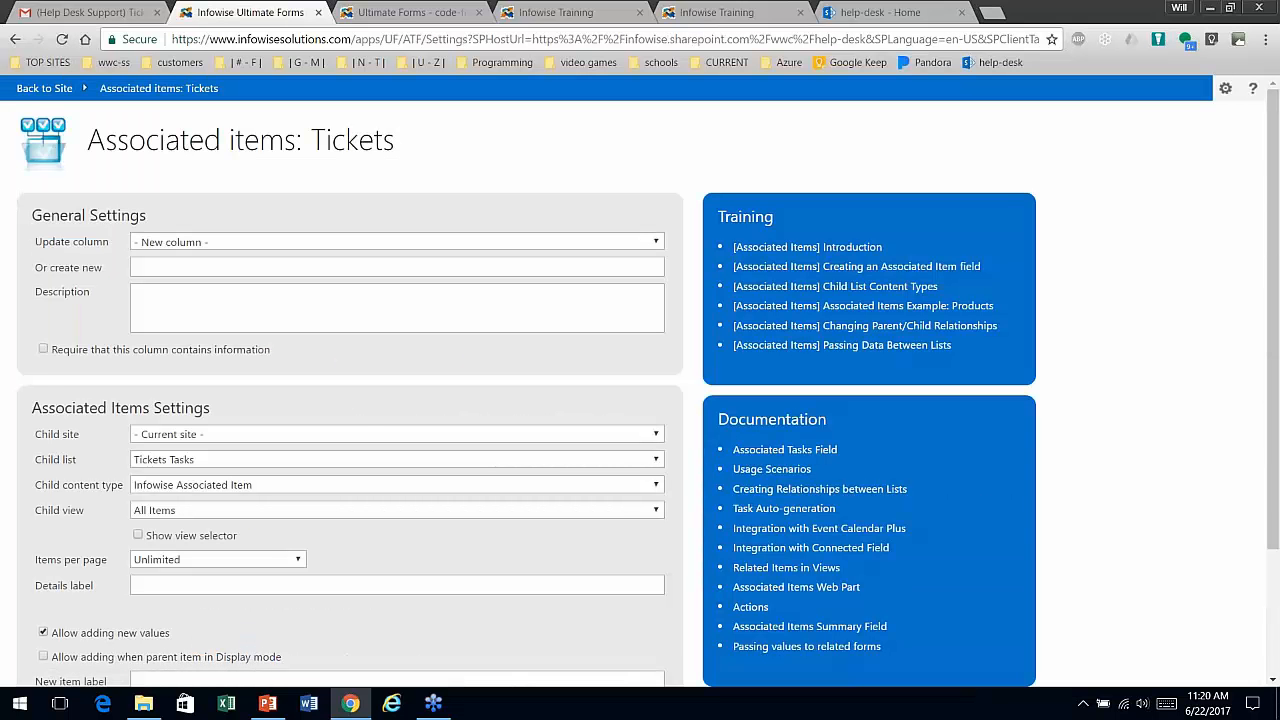
{"action": "scroll", "coordinate": [360, 423], "scroll_direction": "down", "scroll_amount": 1}
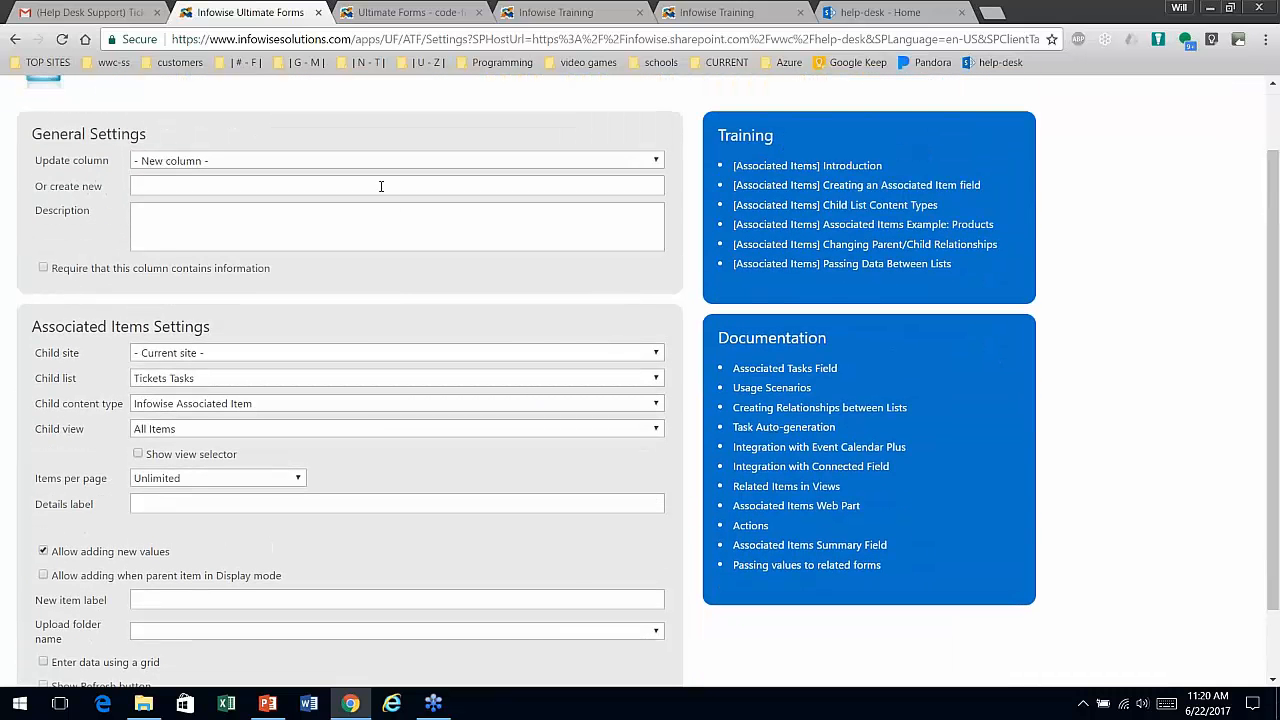
{"action": "left_click", "coordinate": [374, 160]}
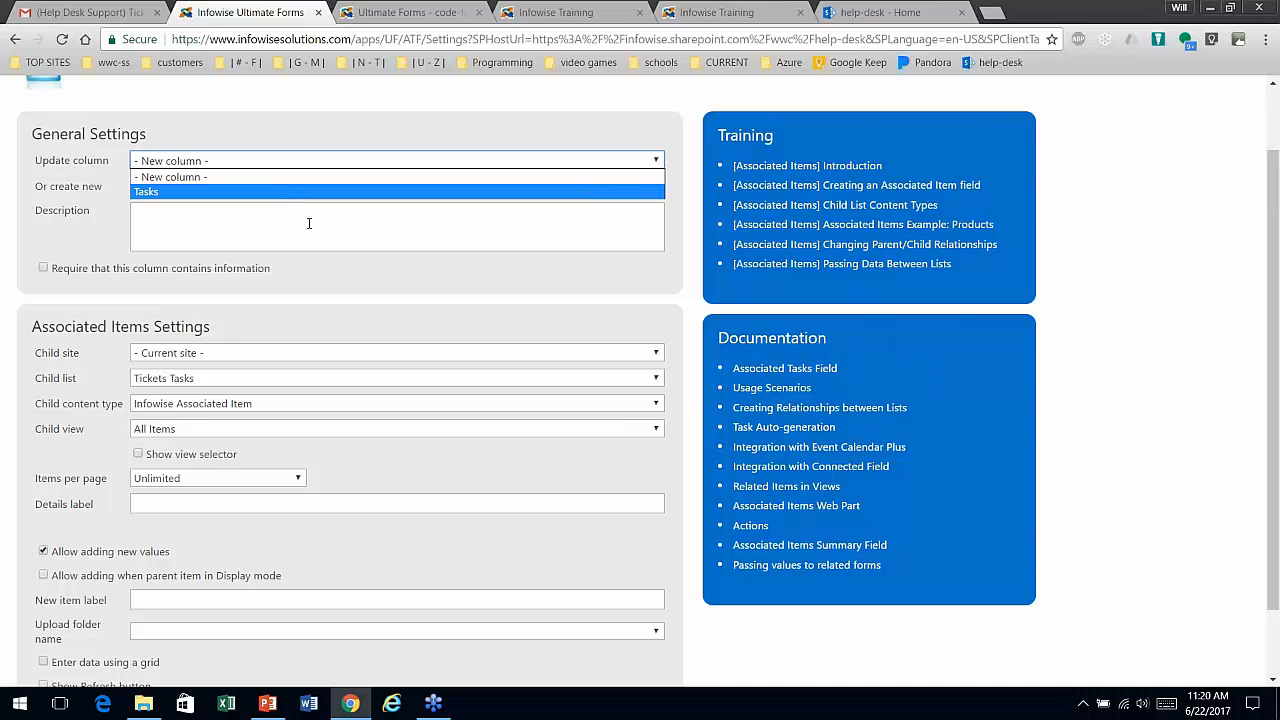
{"action": "scroll", "coordinate": [480, 375], "scroll_direction": "down", "scroll_amount": 1}
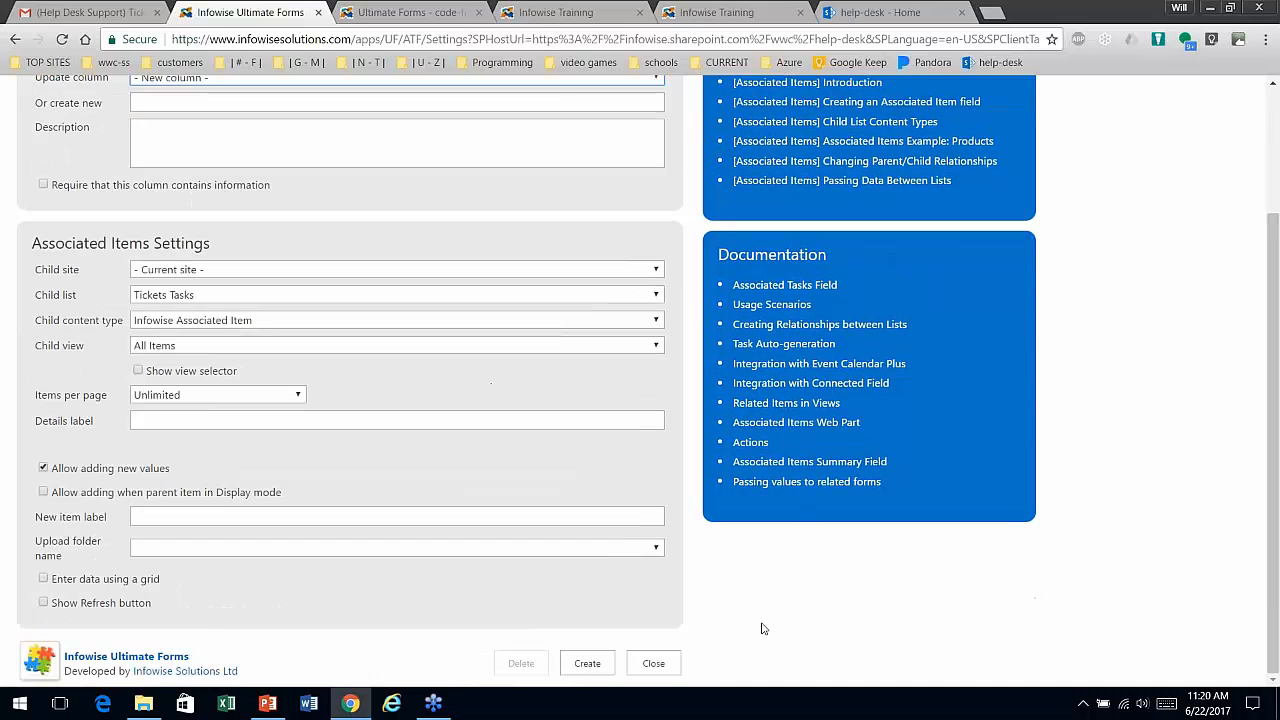
{"action": "left_click", "coordinate": [655, 664]}
Step: Open the Indicator settings and examine the configuration of the existing On Time column
{"action": "scroll", "coordinate": [646, 594], "scroll_direction": "up", "scroll_amount": 2}
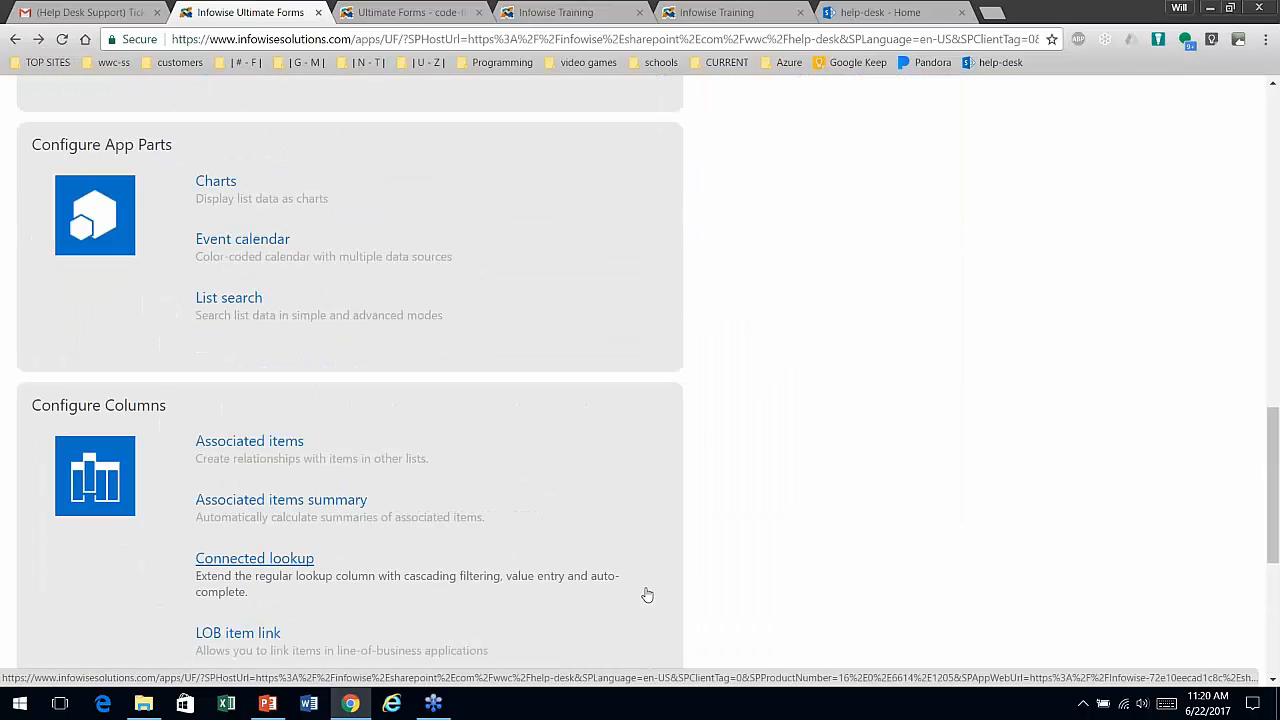
{"action": "scroll", "coordinate": [647, 594], "scroll_direction": "down", "scroll_amount": 2}
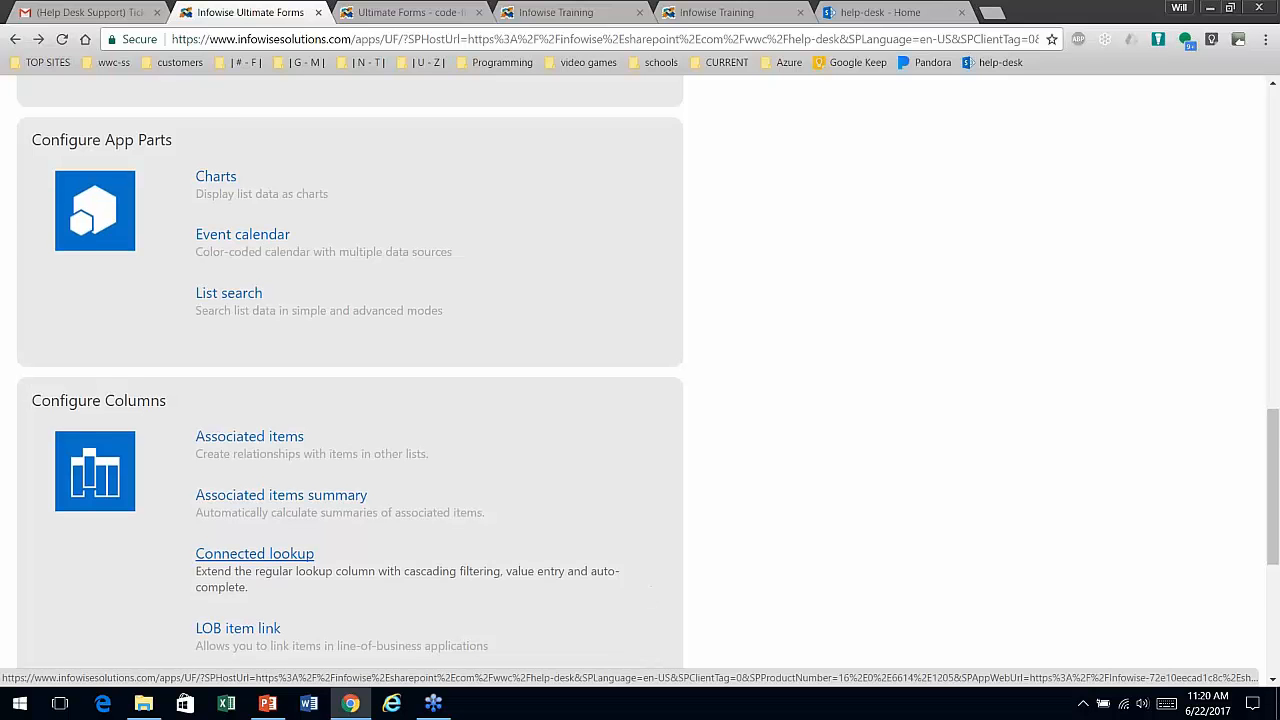
{"action": "scroll", "coordinate": [655, 600], "scroll_direction": "down", "scroll_amount": 2}
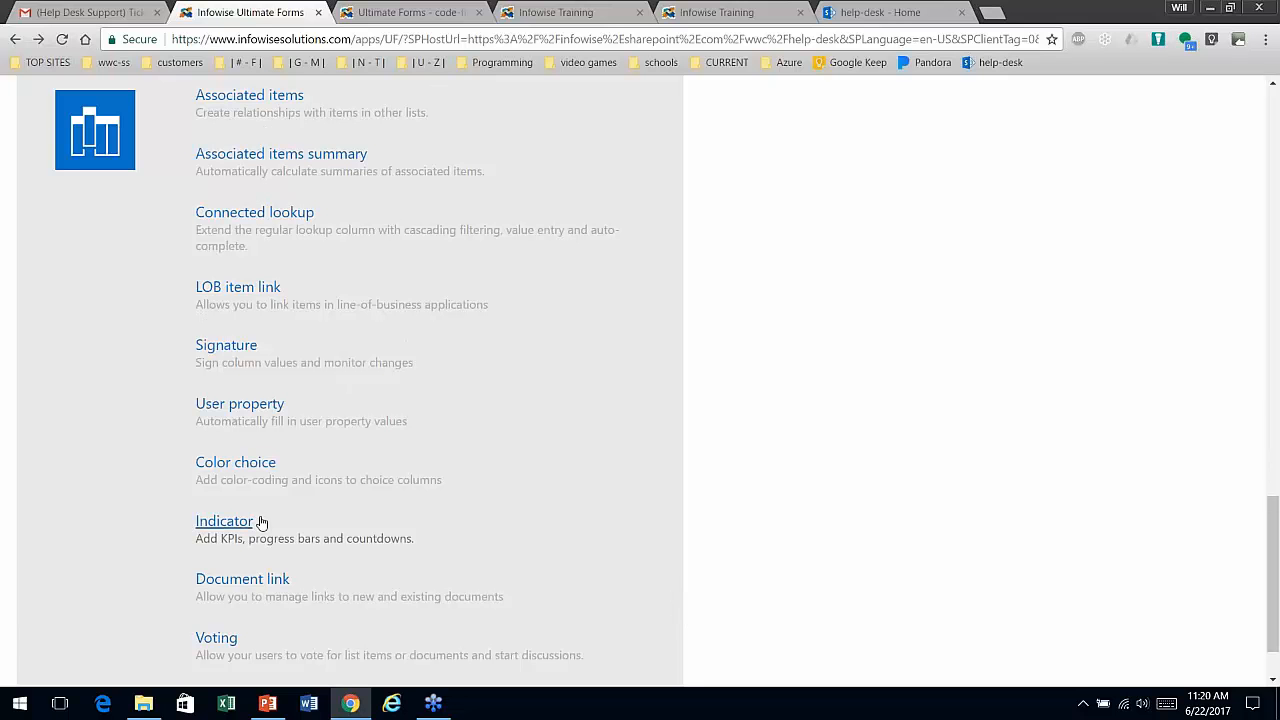
{"action": "left_click", "coordinate": [225, 523]}
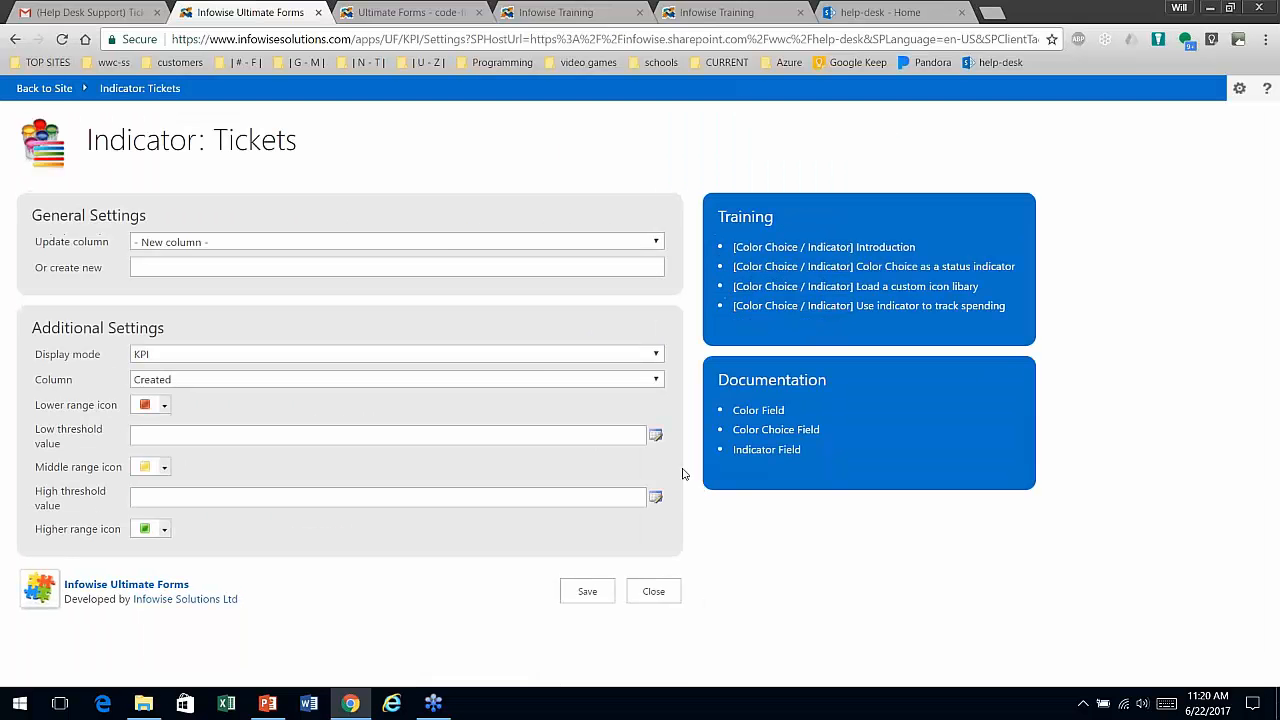
{"action": "left_click", "coordinate": [446, 242]}
{"action": "left_click", "coordinate": [411, 278]}
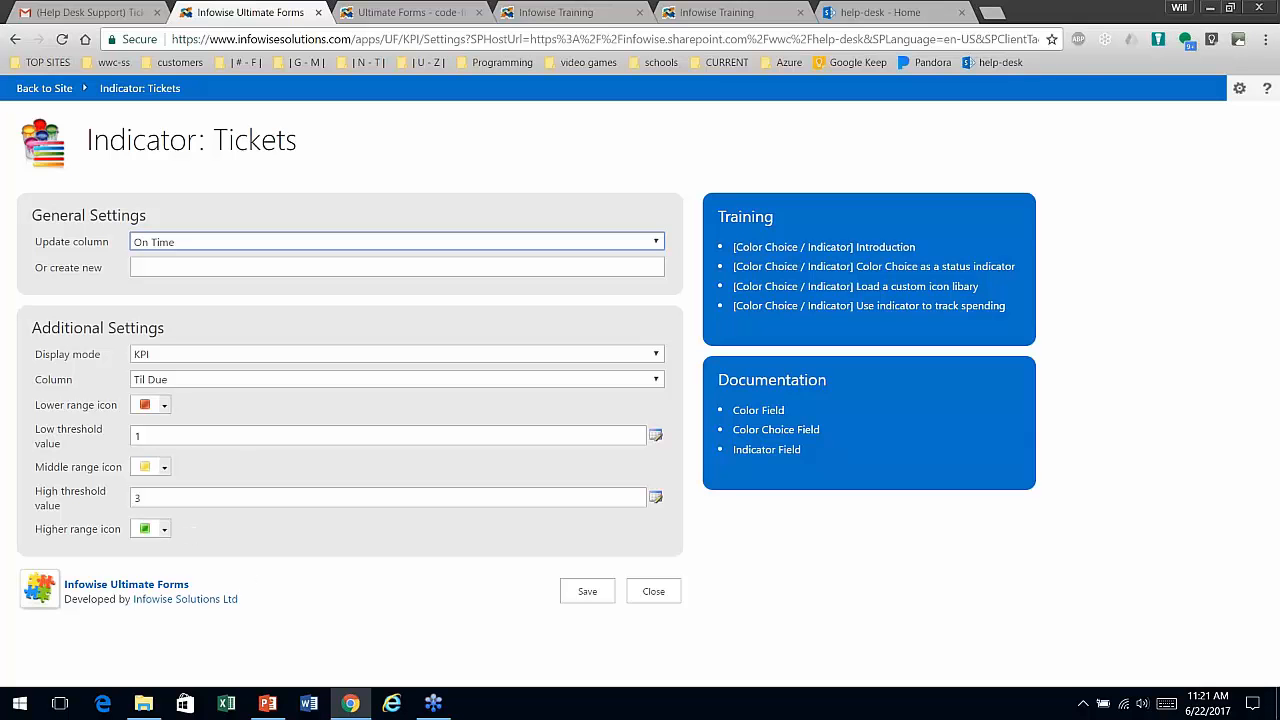
Step: Examine the existing Progress column's indicator configuration, and close the Indicator settings
{"action": "left_click", "coordinate": [242, 247]}
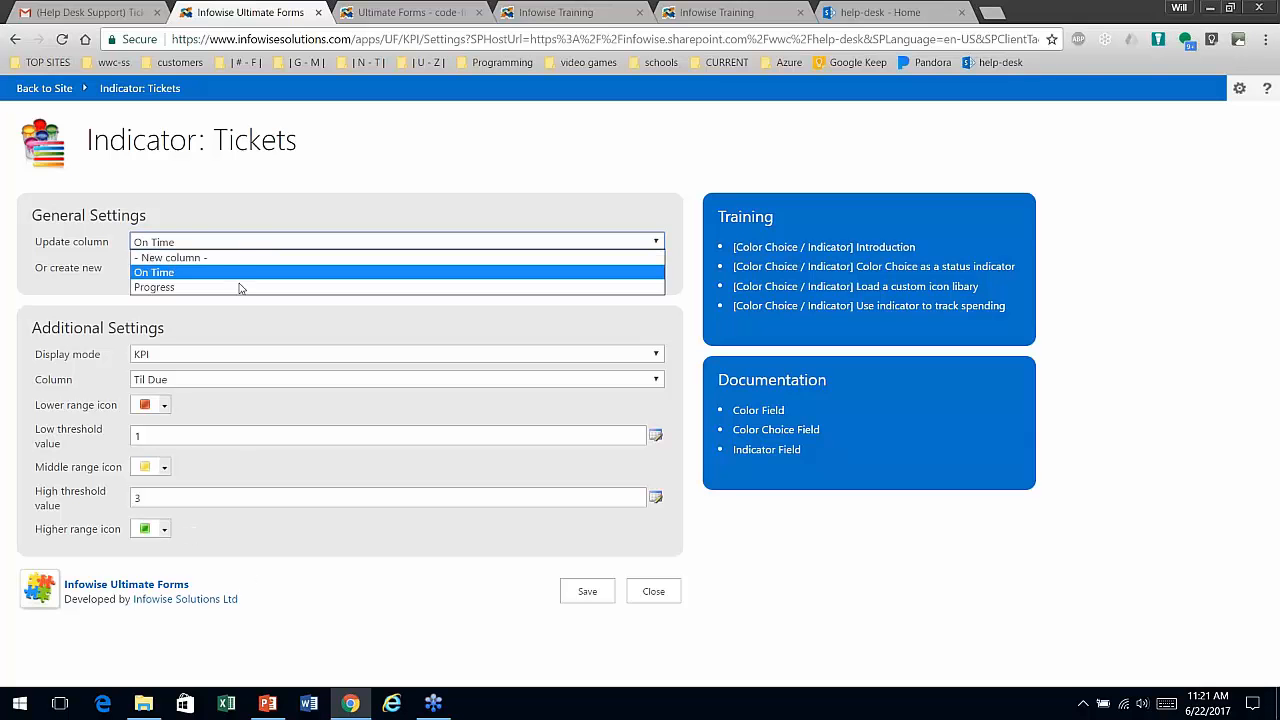
{"action": "left_click", "coordinate": [238, 290]}
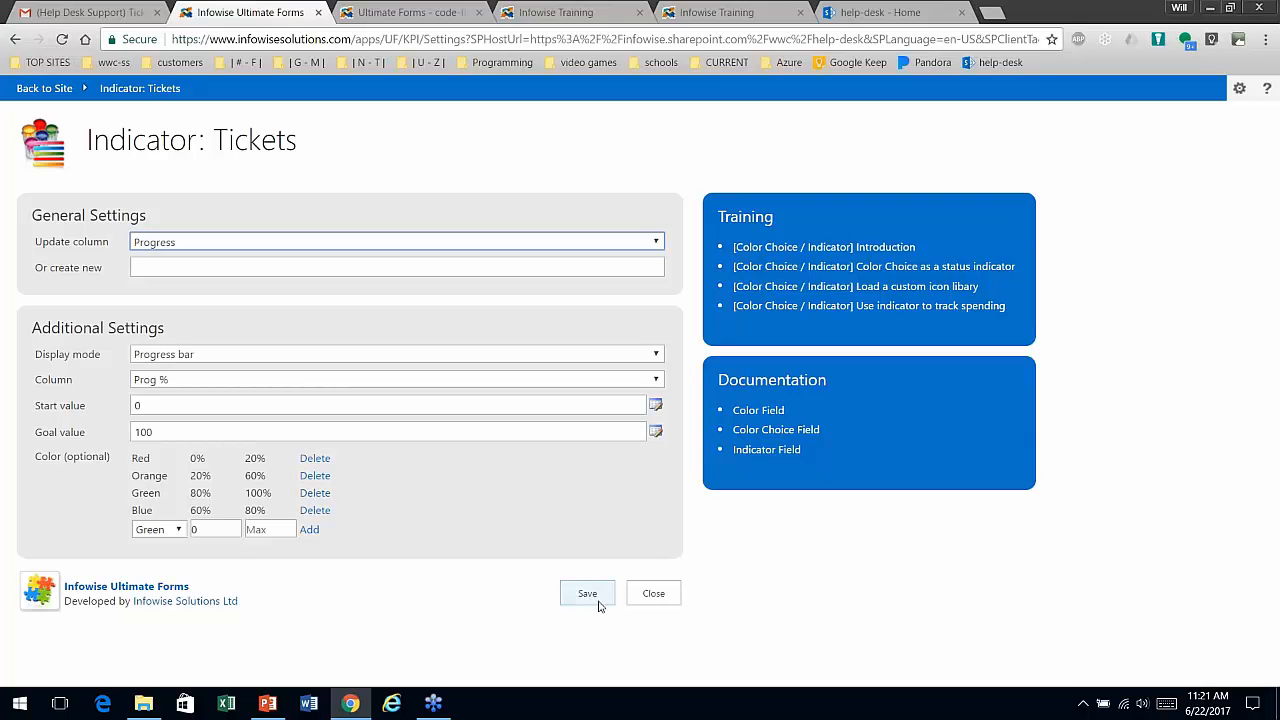
{"action": "left_click", "coordinate": [659, 603]}
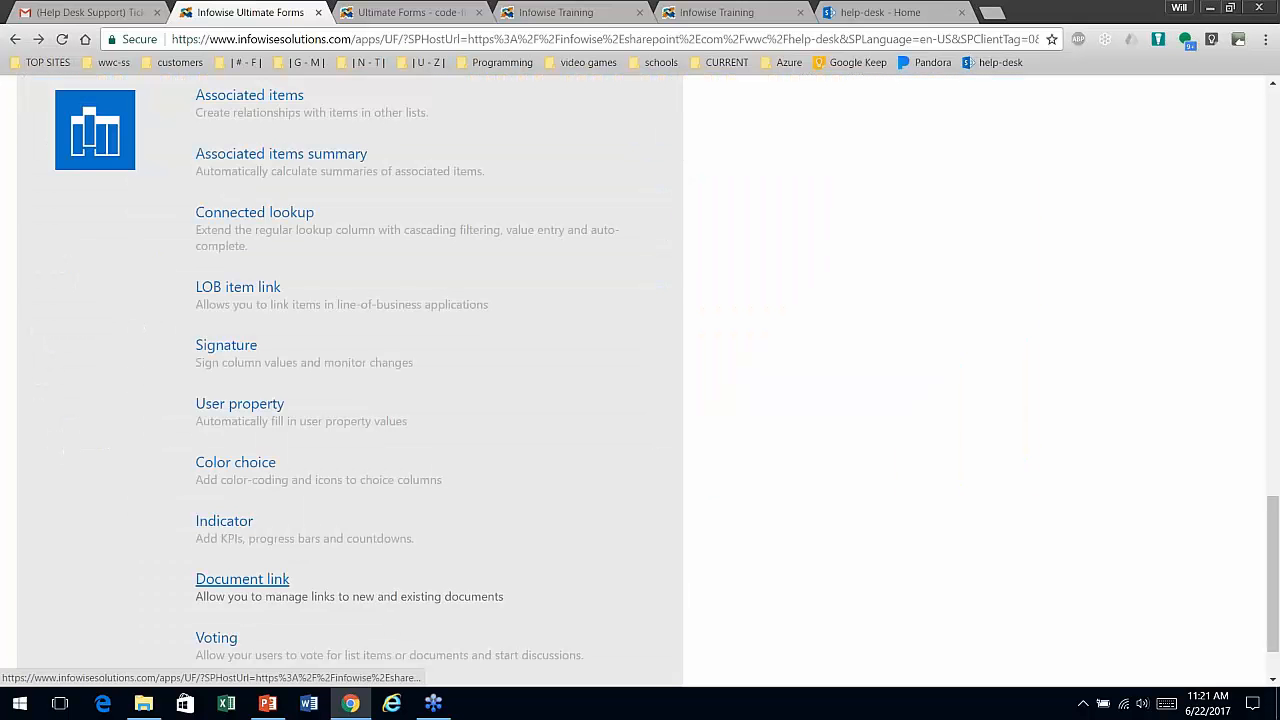
Step: Open the Tabs and tab permissions settings for the Tickets list
{"action": "scroll", "coordinate": [614, 583], "scroll_direction": "up", "scroll_amount": 5}
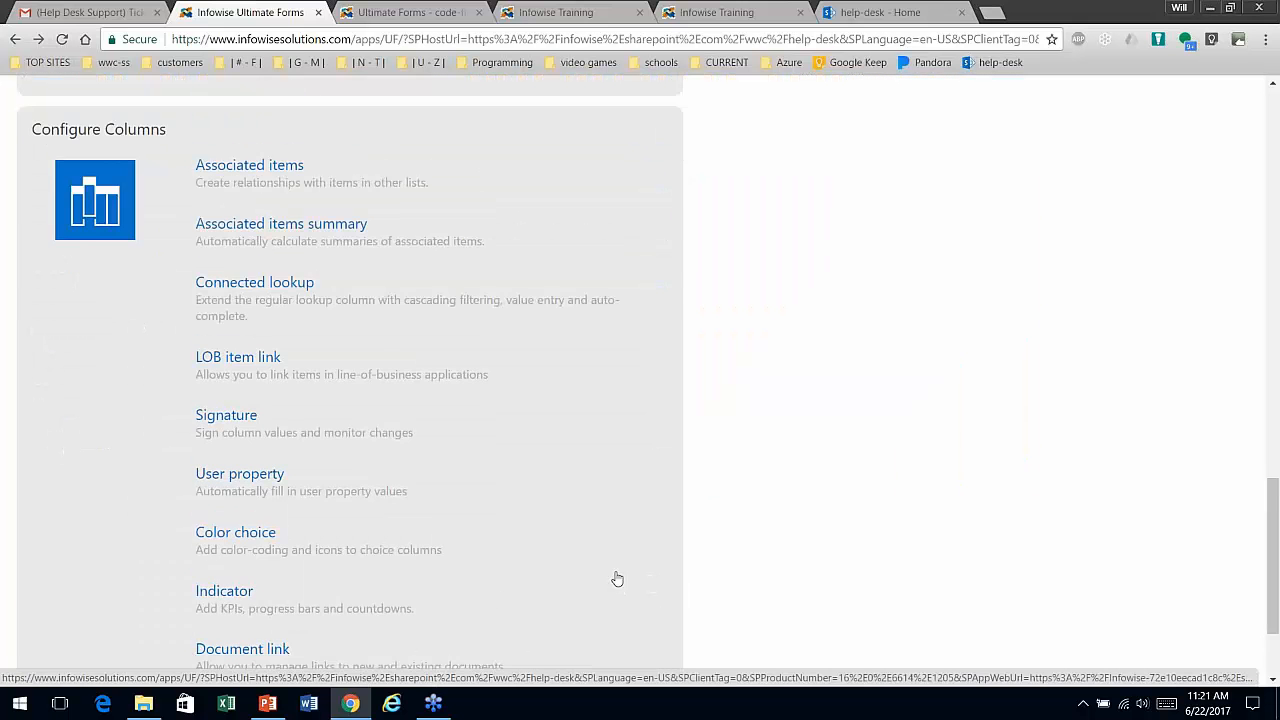
{"action": "scroll", "coordinate": [615, 568], "scroll_direction": "up", "scroll_amount": 10}
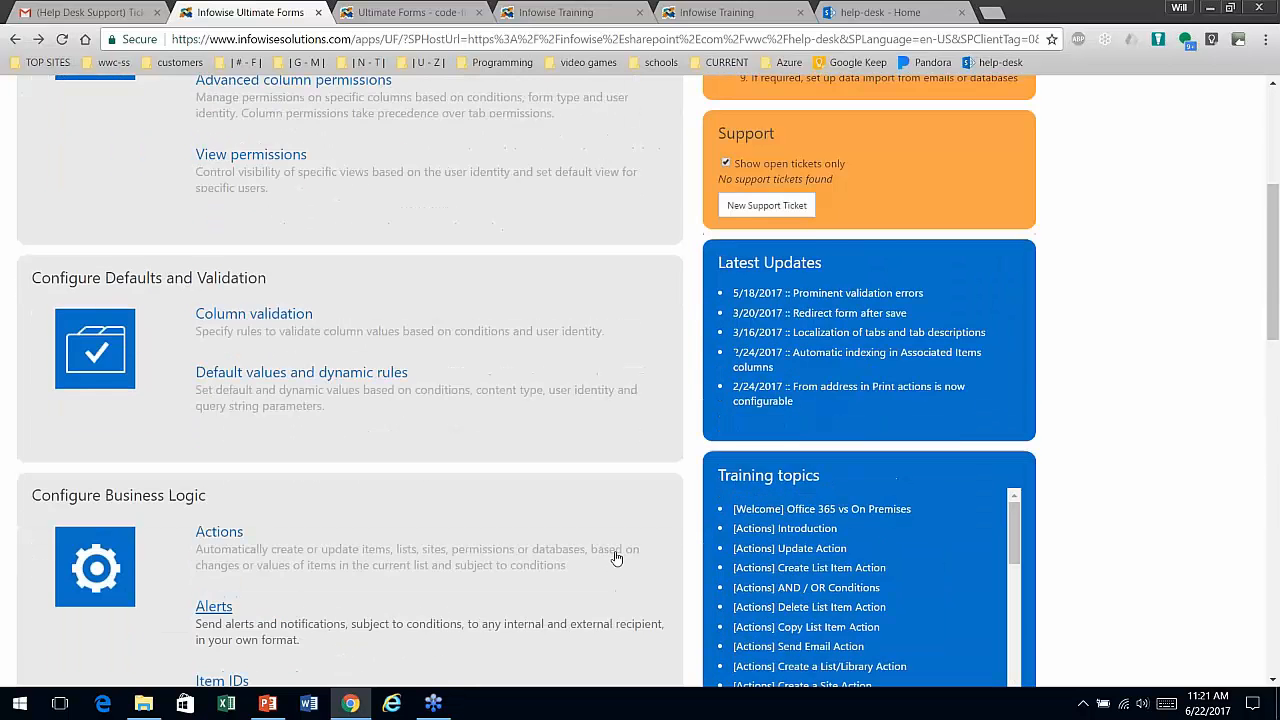
{"action": "scroll", "coordinate": [292, 370], "scroll_direction": "up", "scroll_amount": 2}
{"action": "left_click", "coordinate": [292, 368]}
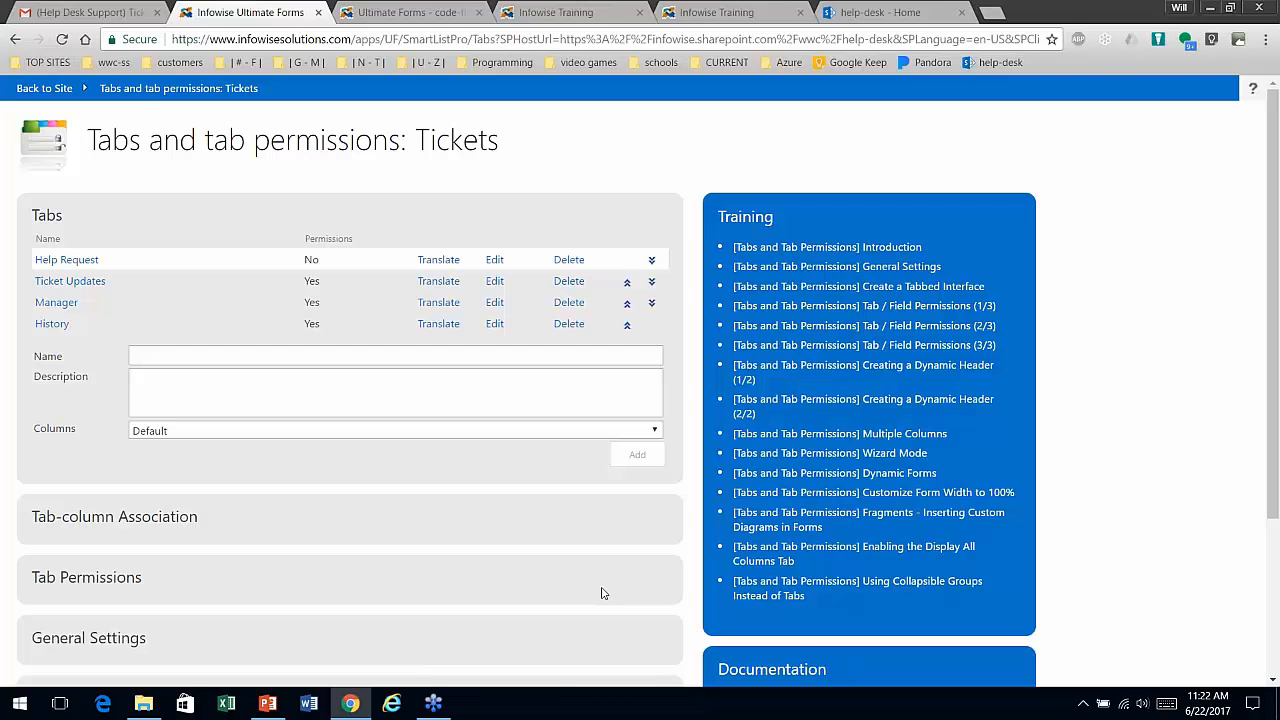
{"action": "left_click", "coordinate": [169, 357]}
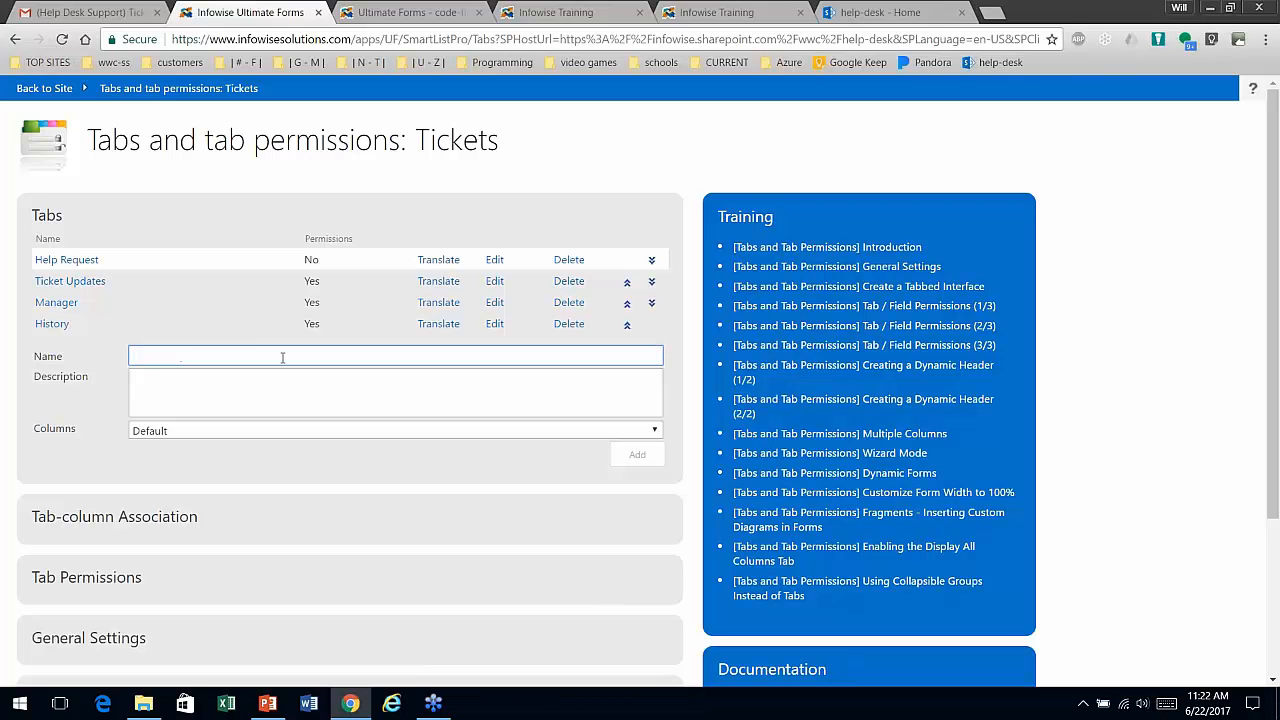
{"action": "type", "text": "dfsfdffsd"}
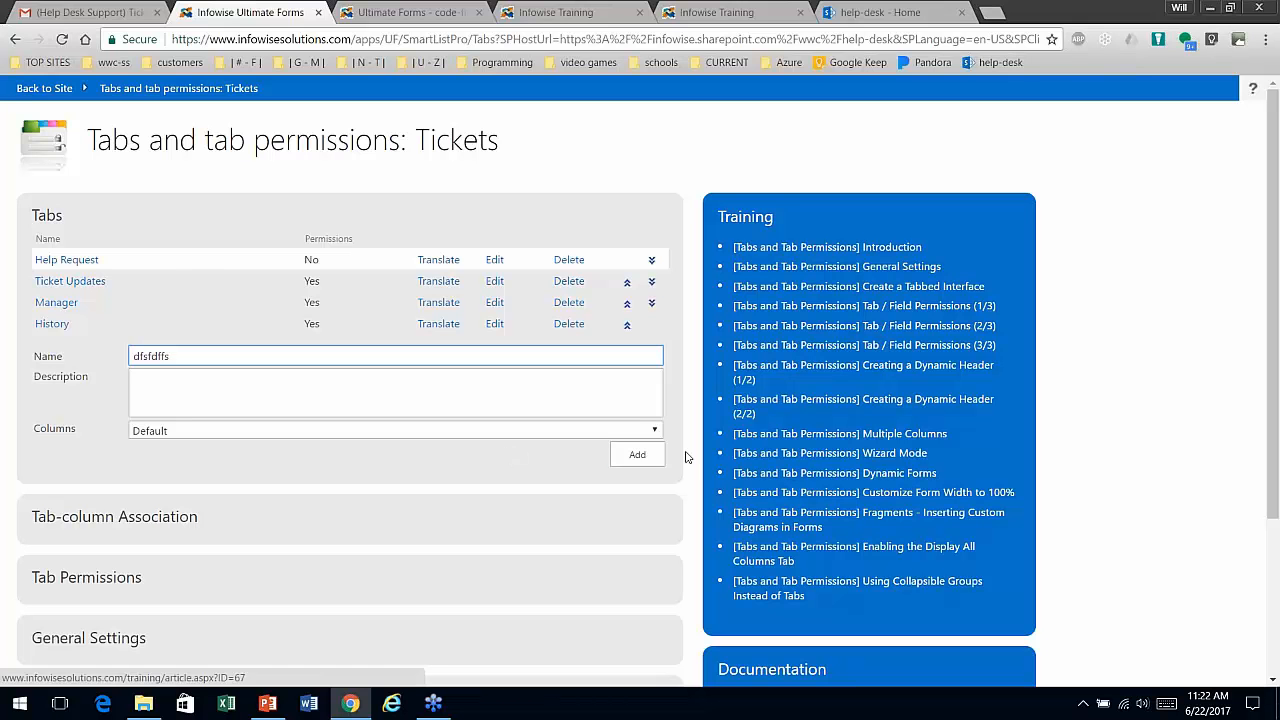
{"action": "key", "text": "ctrl+a"}
{"action": "key", "text": "BackSpace"}
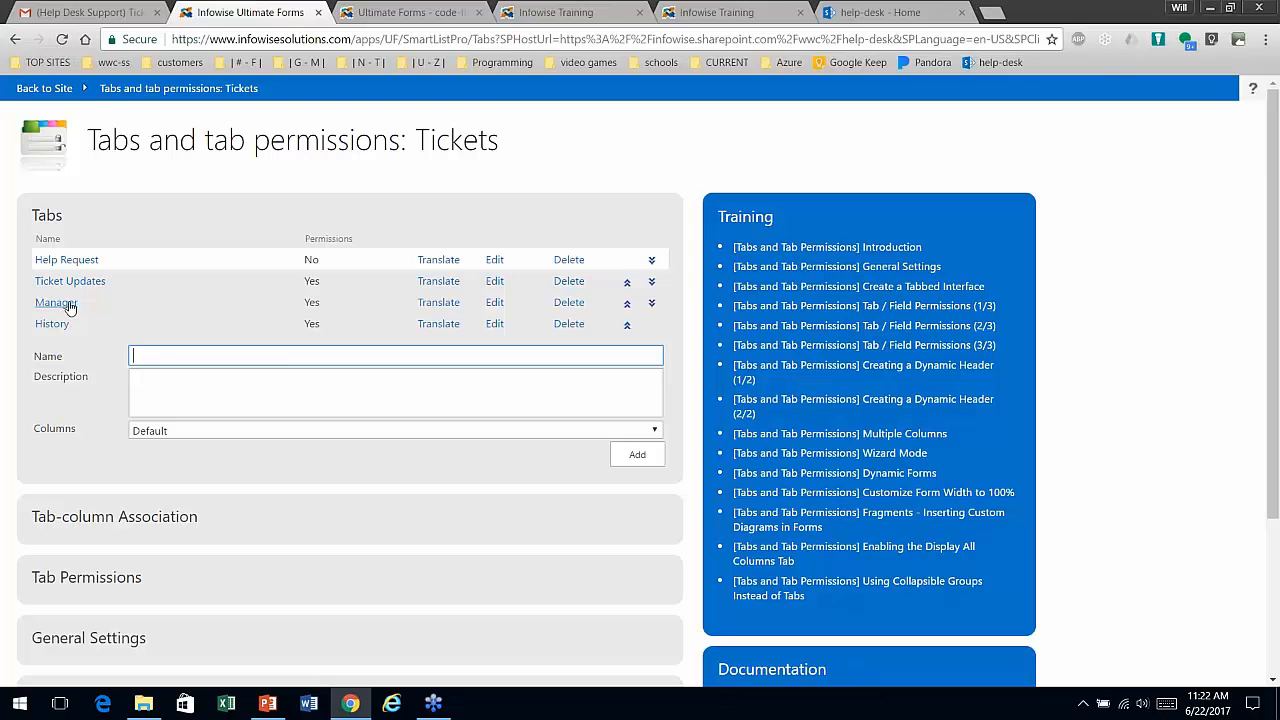
Step: Expand the tab-column association and look at the columns placed in the Manager and Help Request tabs
{"action": "left_click", "coordinate": [134, 517]}
{"action": "scroll", "coordinate": [250, 490], "scroll_direction": "down", "scroll_amount": 4}
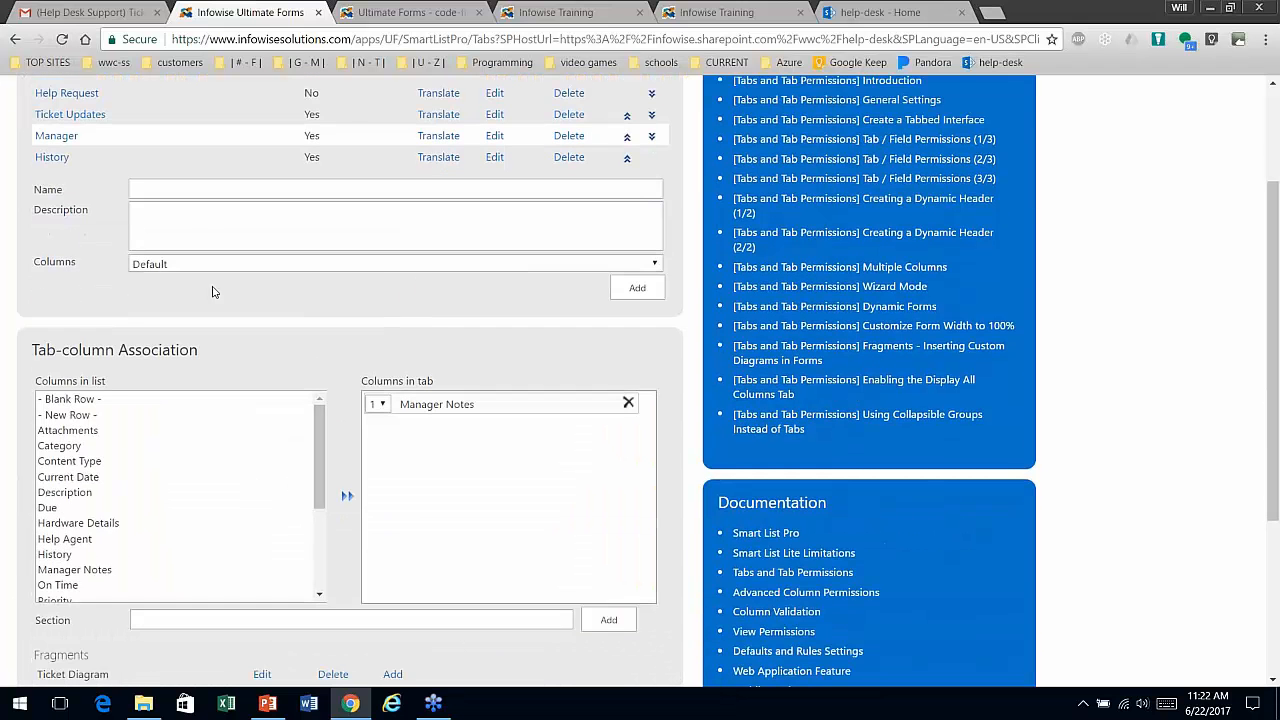
{"action": "scroll", "coordinate": [200, 330], "scroll_direction": "up", "scroll_amount": 4}
{"action": "left_click", "coordinate": [78, 262]}
{"action": "scroll", "coordinate": [80, 330], "scroll_direction": "down", "scroll_amount": 3}
Step: Highlight several list columns down to History, and check the order options for Attachments in the Help Request tab
{"action": "left_click", "coordinate": [64, 326]}
{"action": "left_click", "coordinate": [78, 356]}
{"action": "left_click", "coordinate": [64, 372], "text": "ctrl"}
{"action": "left_click", "coordinate": [88, 390]}
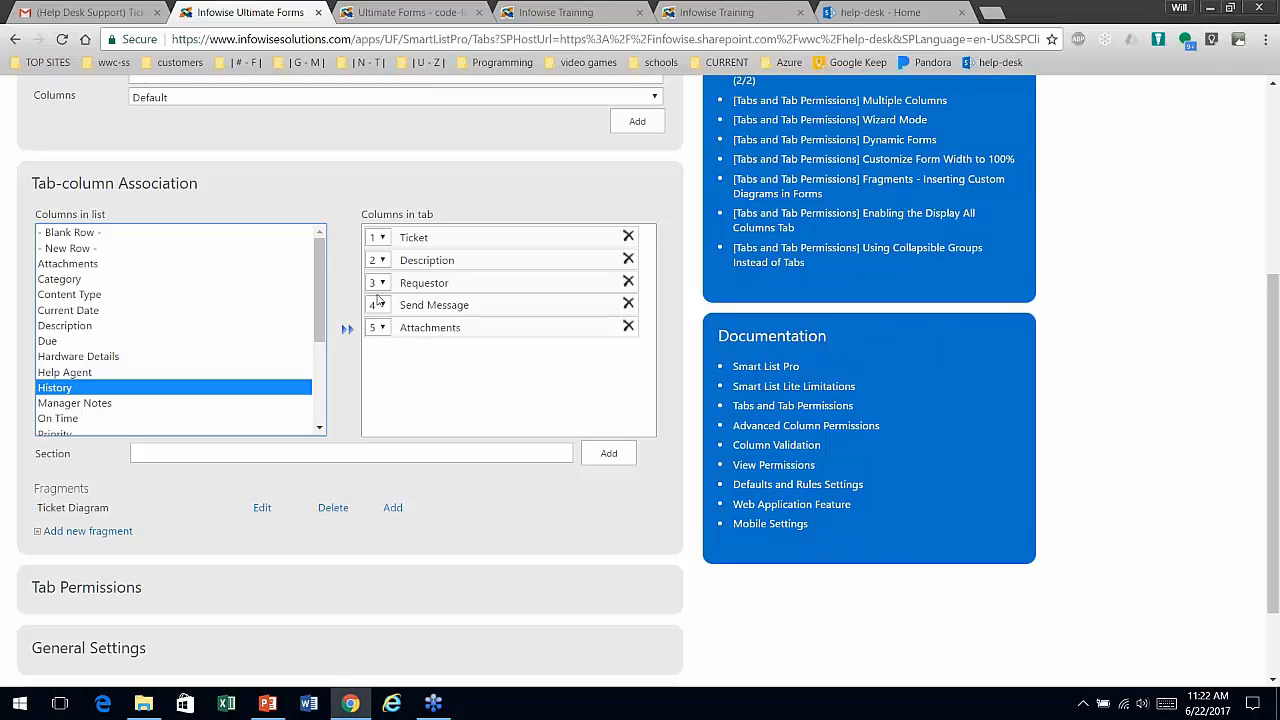
{"action": "left_click", "coordinate": [385, 334]}
{"action": "left_click", "coordinate": [376, 331]}
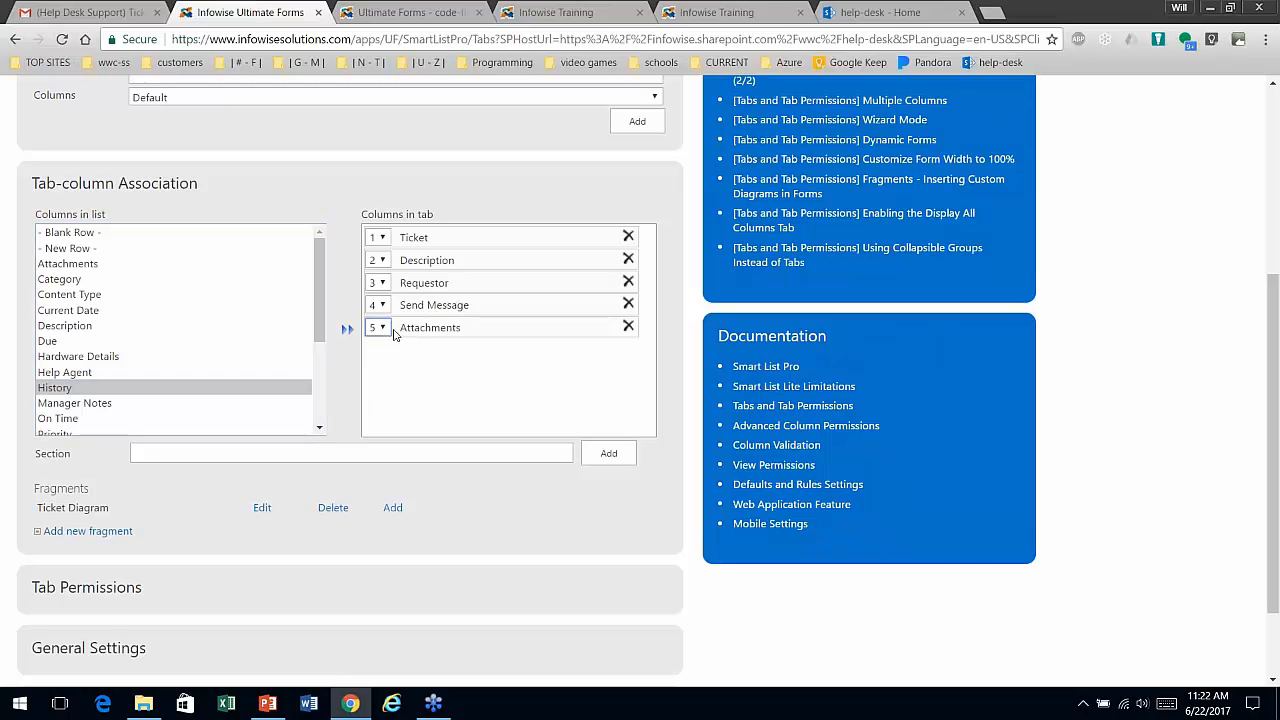
Step: Select the Manager tab and examine its permission rules for the help desk groups
{"action": "scroll", "coordinate": [453, 428], "scroll_direction": "up", "scroll_amount": 3}
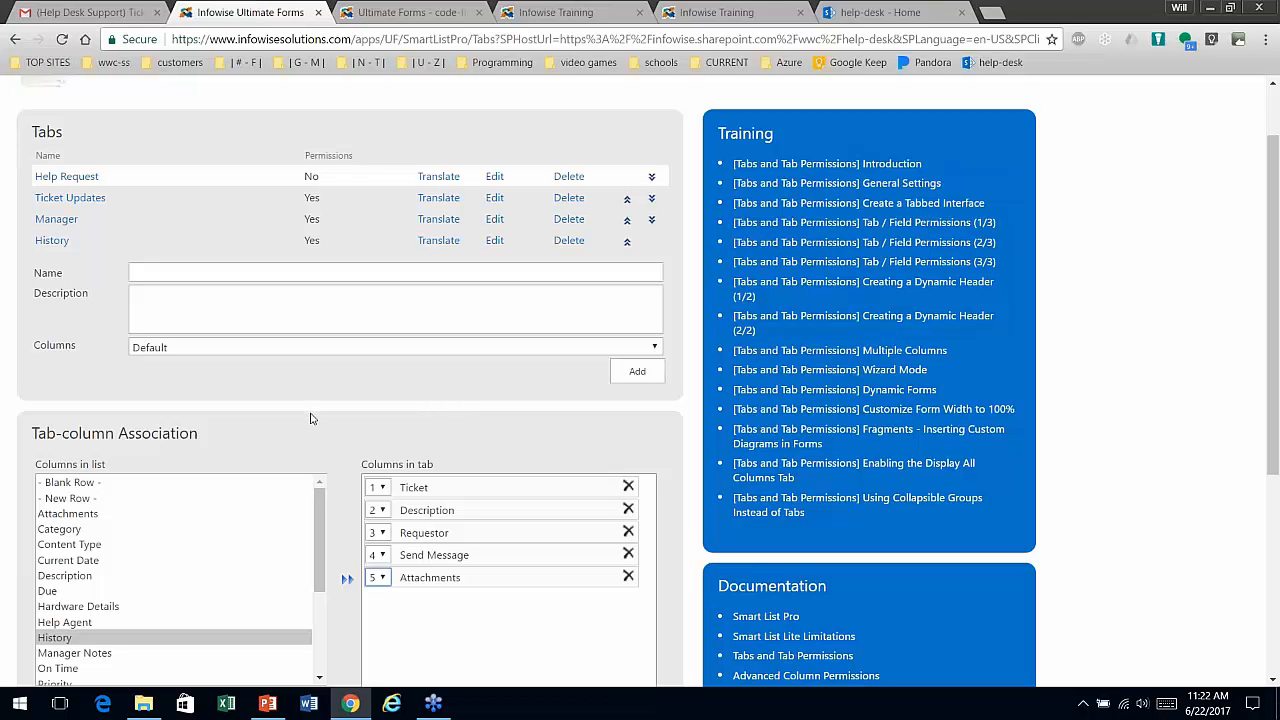
{"action": "scroll", "coordinate": [319, 410], "scroll_direction": "down", "scroll_amount": 2}
{"action": "scroll", "coordinate": [319, 410], "scroll_direction": "down", "scroll_amount": 5}
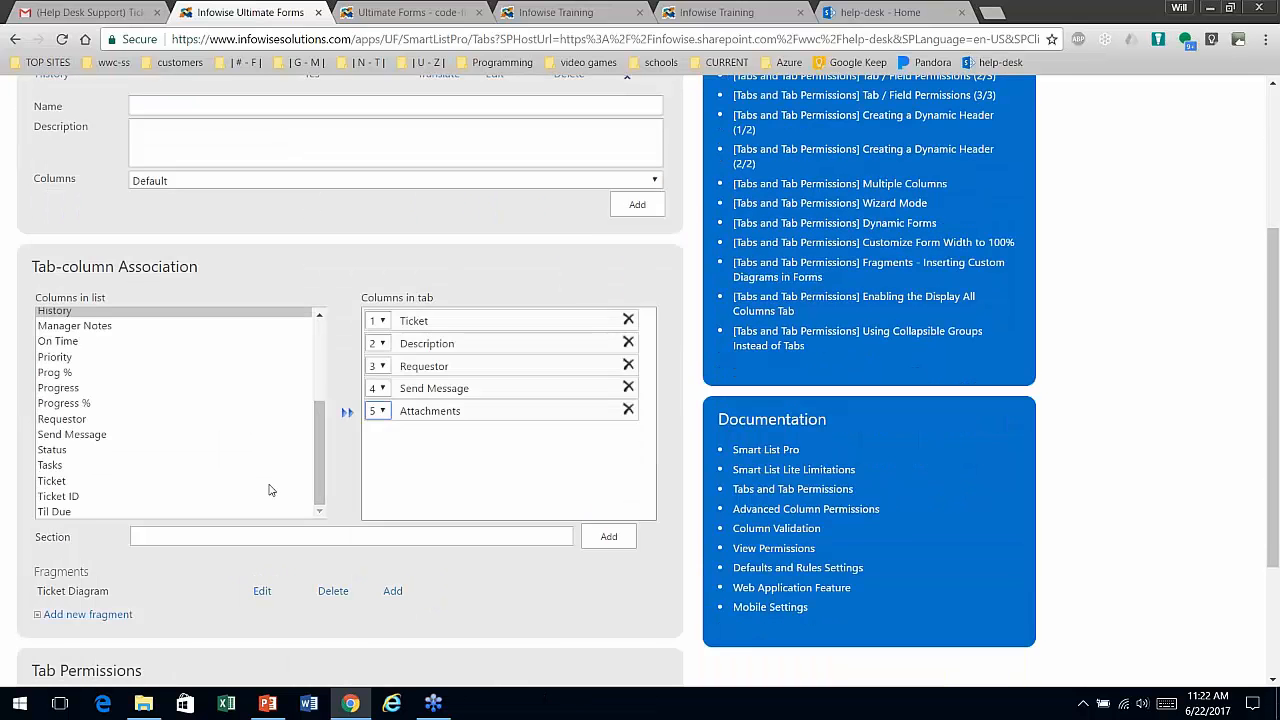
{"action": "scroll", "coordinate": [319, 410], "scroll_direction": "up", "scroll_amount": 4}
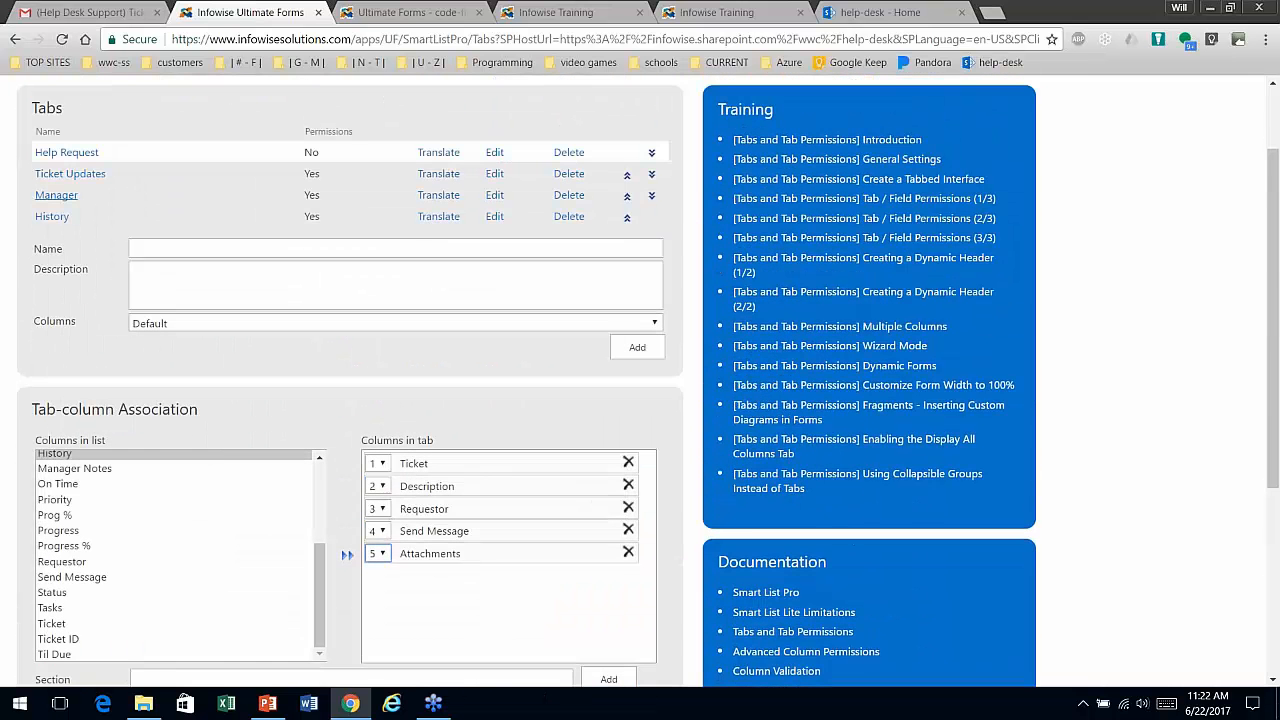
{"action": "left_click", "coordinate": [57, 195]}
{"action": "scroll", "coordinate": [206, 346], "scroll_direction": "down", "scroll_amount": 4}
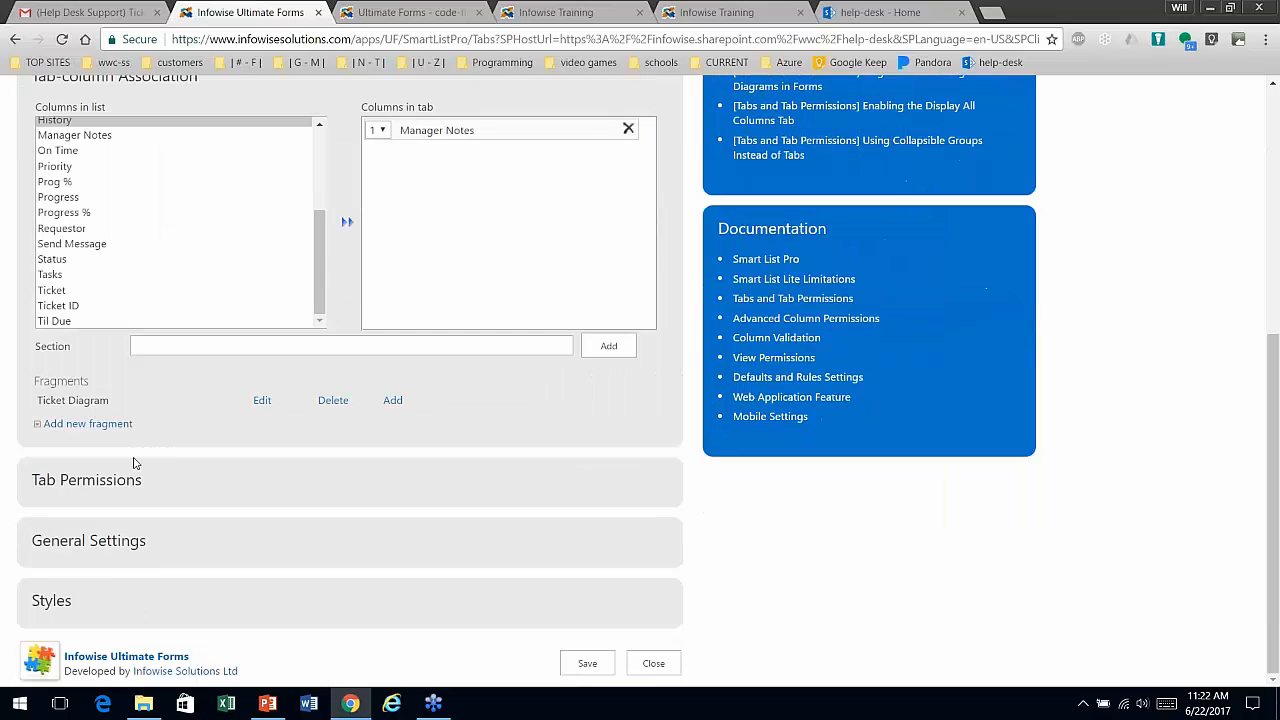
{"action": "left_click", "coordinate": [111, 481]}
{"action": "scroll", "coordinate": [331, 490], "scroll_direction": "down", "scroll_amount": 4}
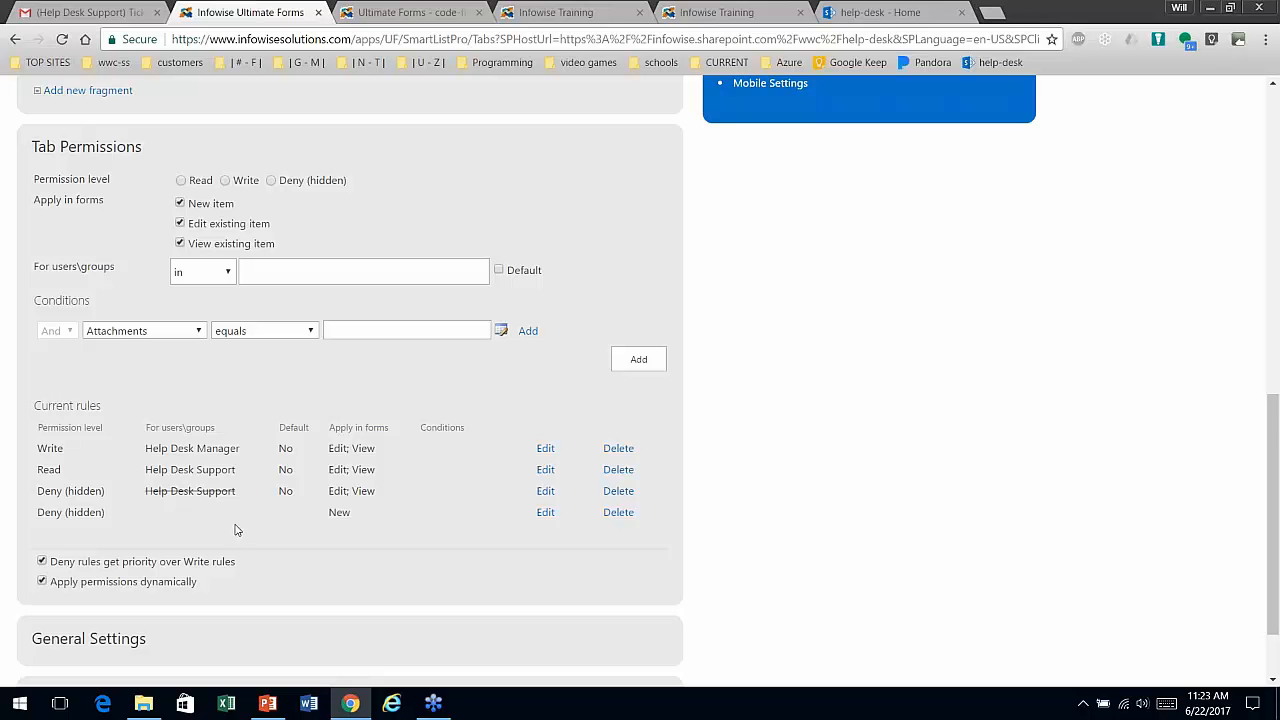
Step: Expand the general settings for the list's tabs and examine the form title template
{"action": "scroll", "coordinate": [236, 530], "scroll_direction": "down", "scroll_amount": 1}
{"action": "left_click", "coordinate": [137, 543]}
{"action": "scroll", "coordinate": [268, 528], "scroll_direction": "down", "scroll_amount": 1}
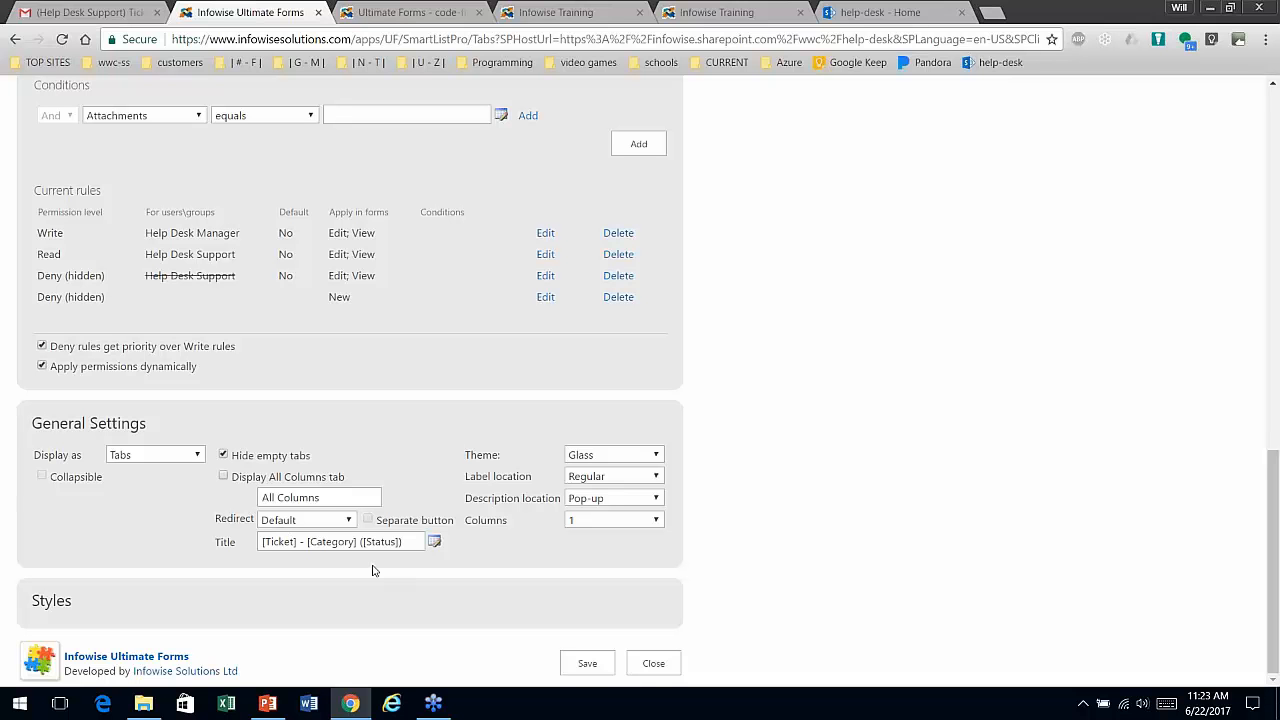
{"action": "left_click_drag", "start_coordinate": [411, 546], "coordinate": [251, 523]}
{"action": "left_click", "coordinate": [301, 567]}
Step: Try adding the Manager Notes column to the form title template with the value picker, and leave the tab settings without saving
{"action": "left_click", "coordinate": [433, 542]}
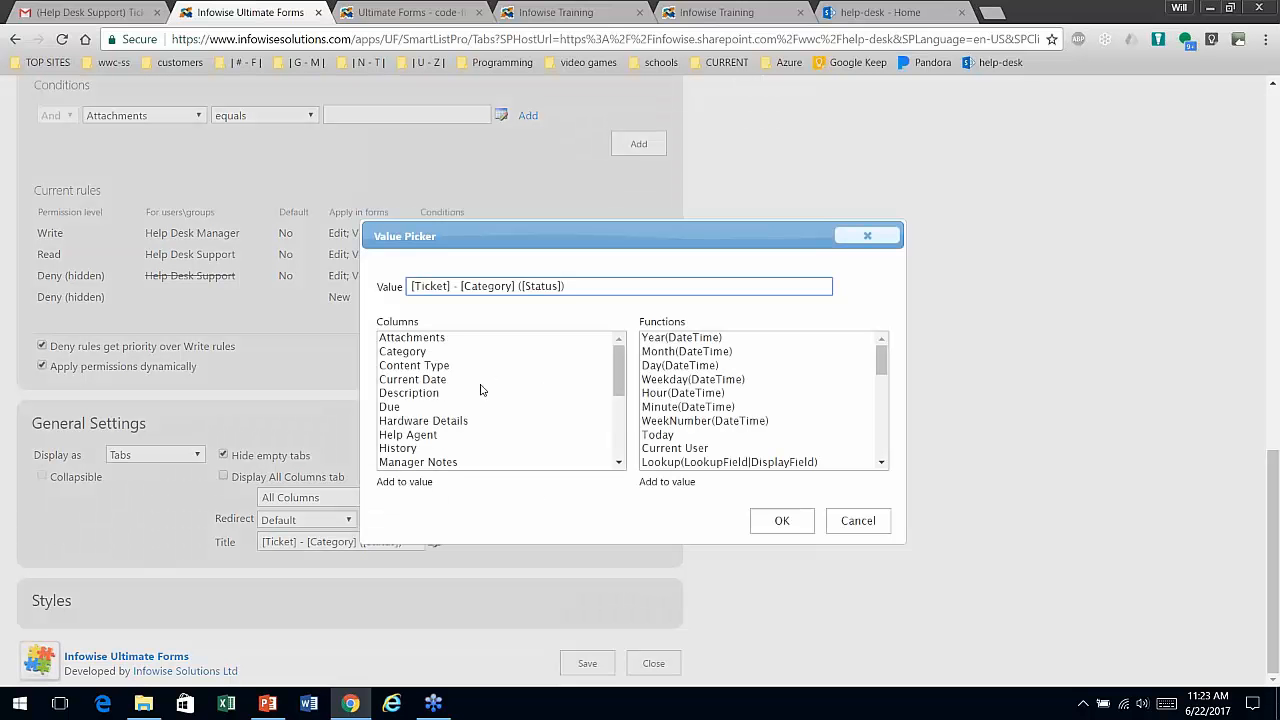
{"action": "left_click_drag", "start_coordinate": [620, 377], "coordinate": [621, 438]}
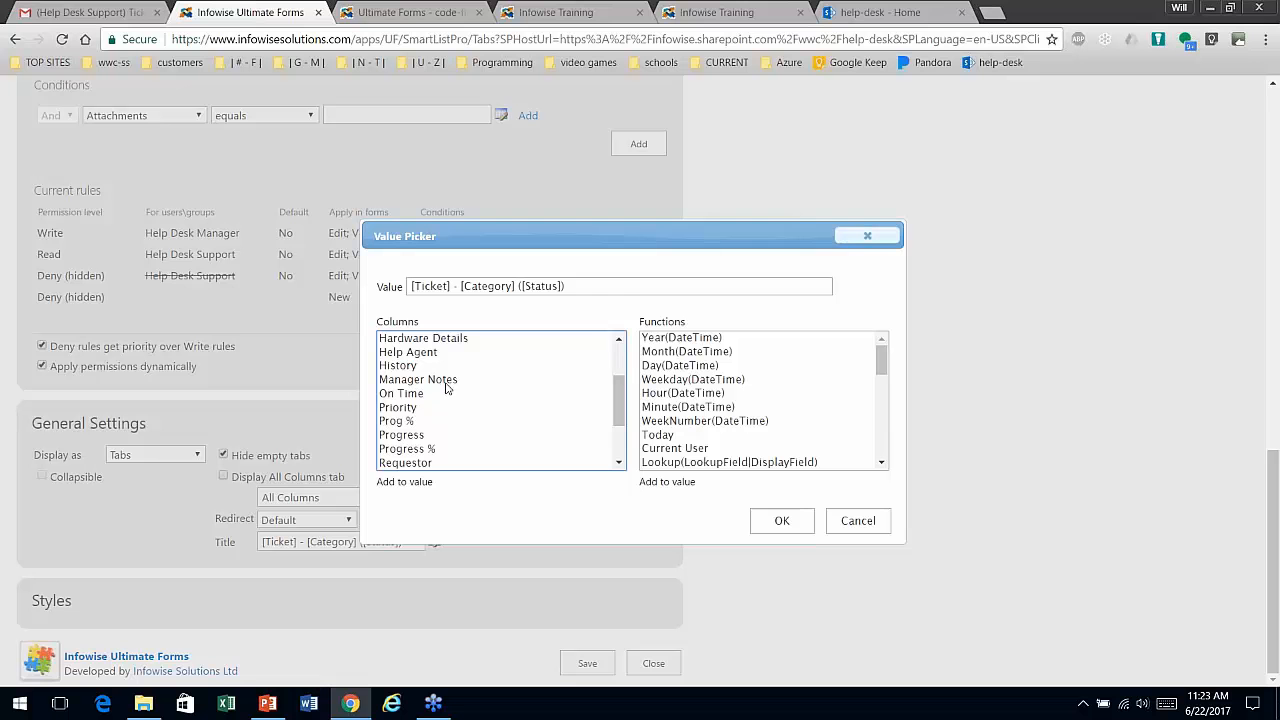
{"action": "double_click", "coordinate": [447, 385]}
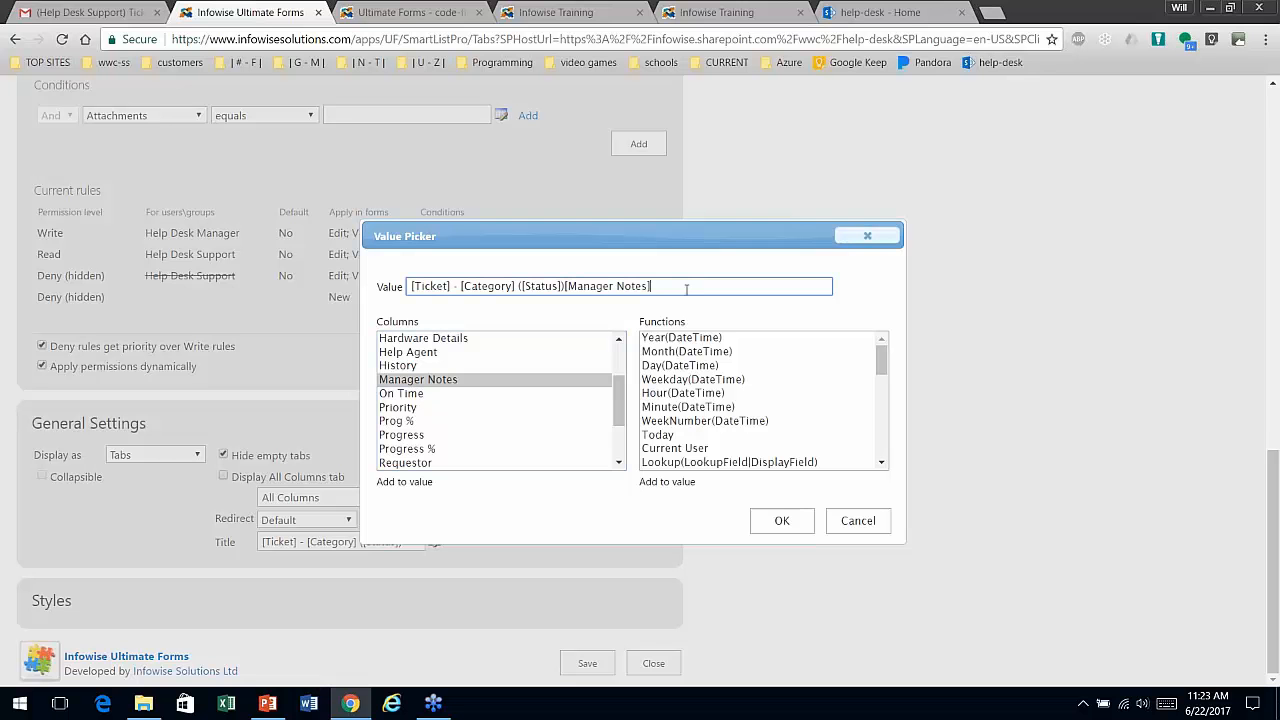
{"action": "left_click", "coordinate": [816, 516]}
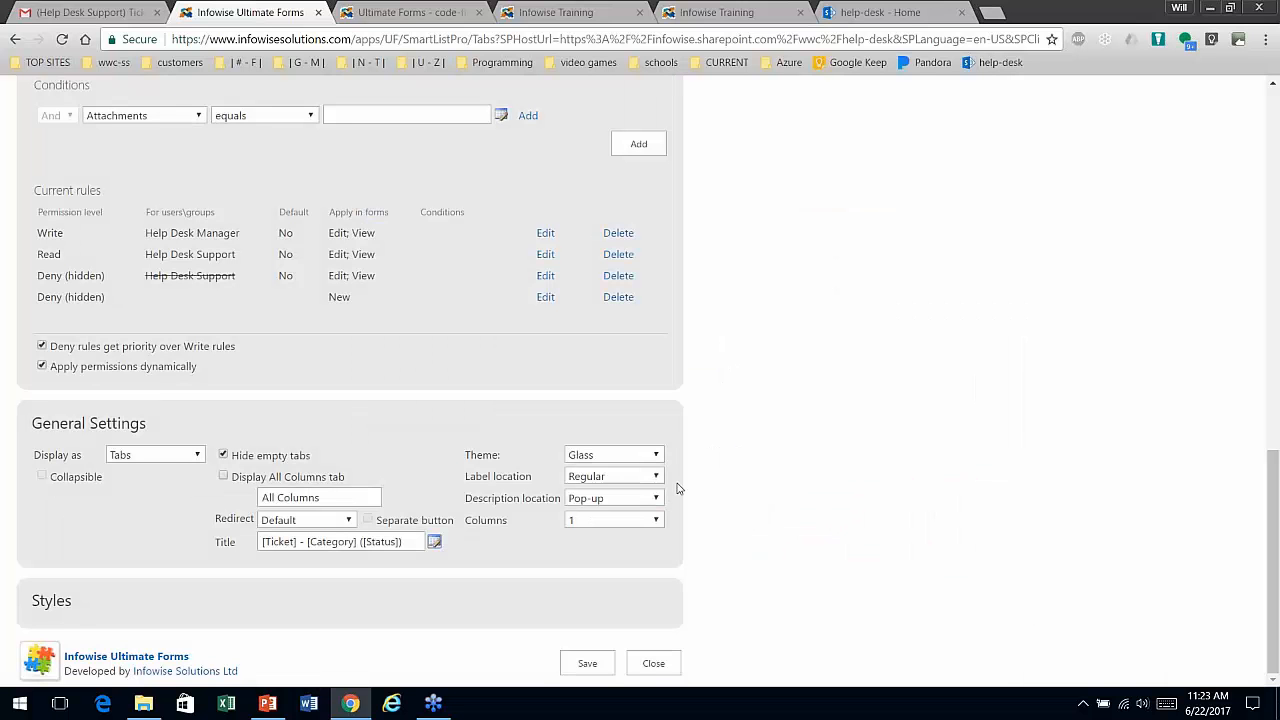
{"action": "left_click", "coordinate": [653, 664]}
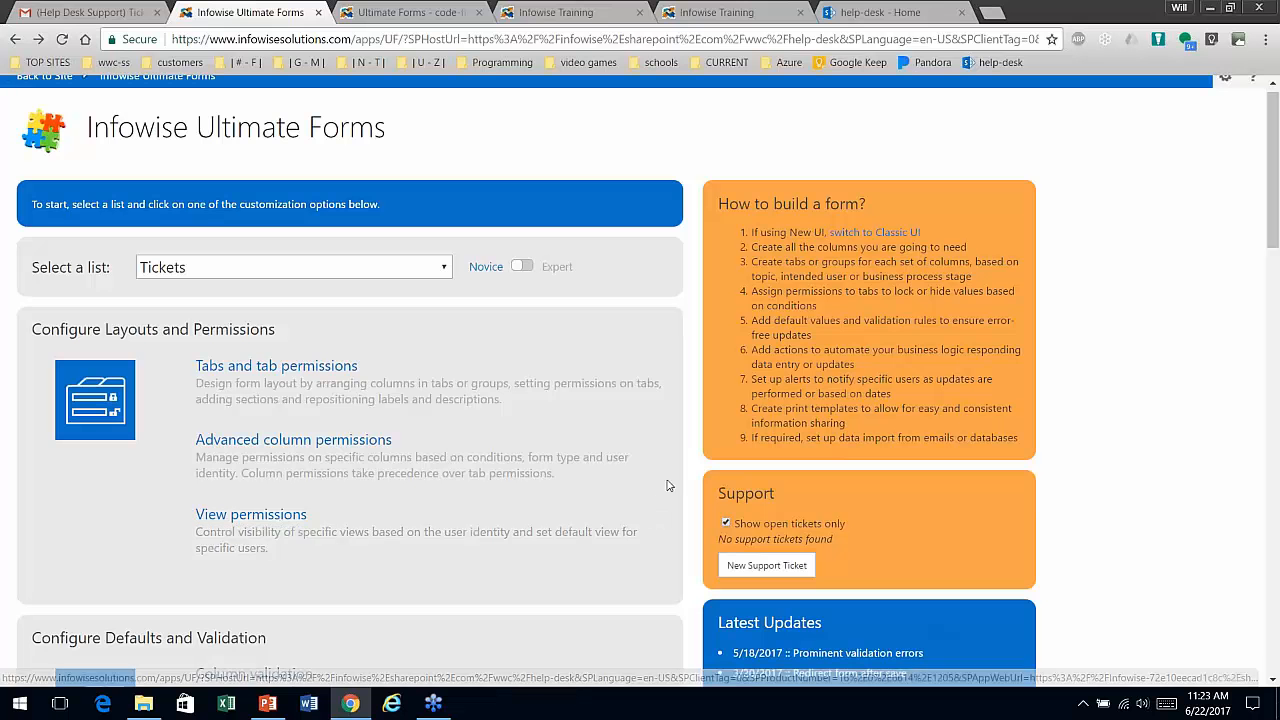
Step: Open the advanced column permissions for the Tickets list and examine the permission levels and forms of the Send Message rules
{"action": "left_click", "coordinate": [352, 444]}
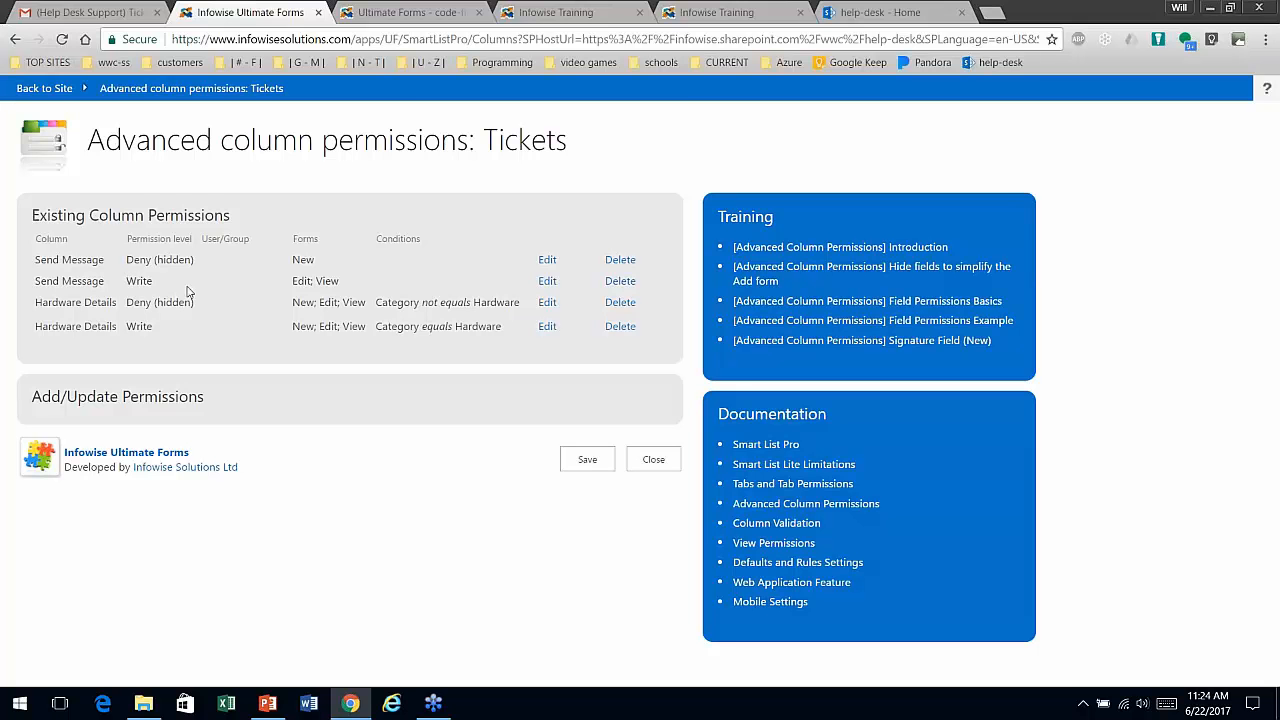
{"action": "left_click_drag", "start_coordinate": [328, 263], "coordinate": [290, 251]}
{"action": "left_click_drag", "start_coordinate": [194, 262], "coordinate": [127, 259]}
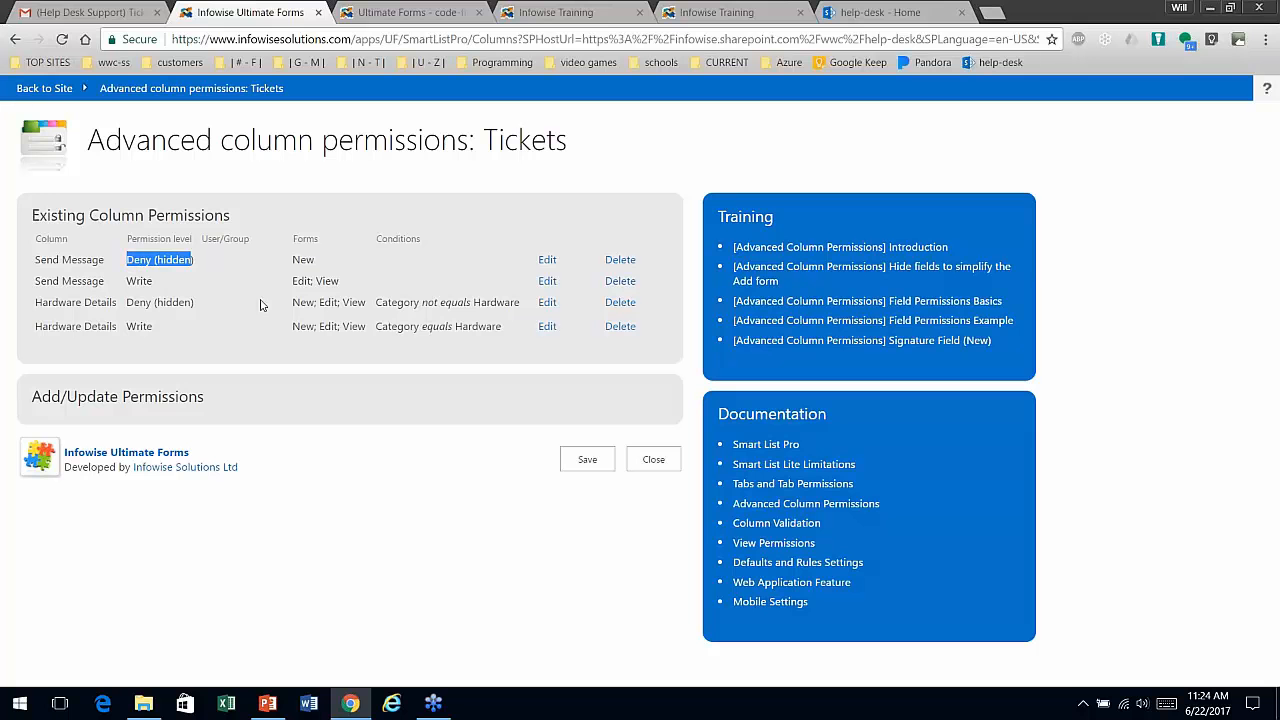
{"action": "left_click_drag", "start_coordinate": [344, 282], "coordinate": [287, 280]}
{"action": "left_click_drag", "start_coordinate": [176, 284], "coordinate": [128, 281]}
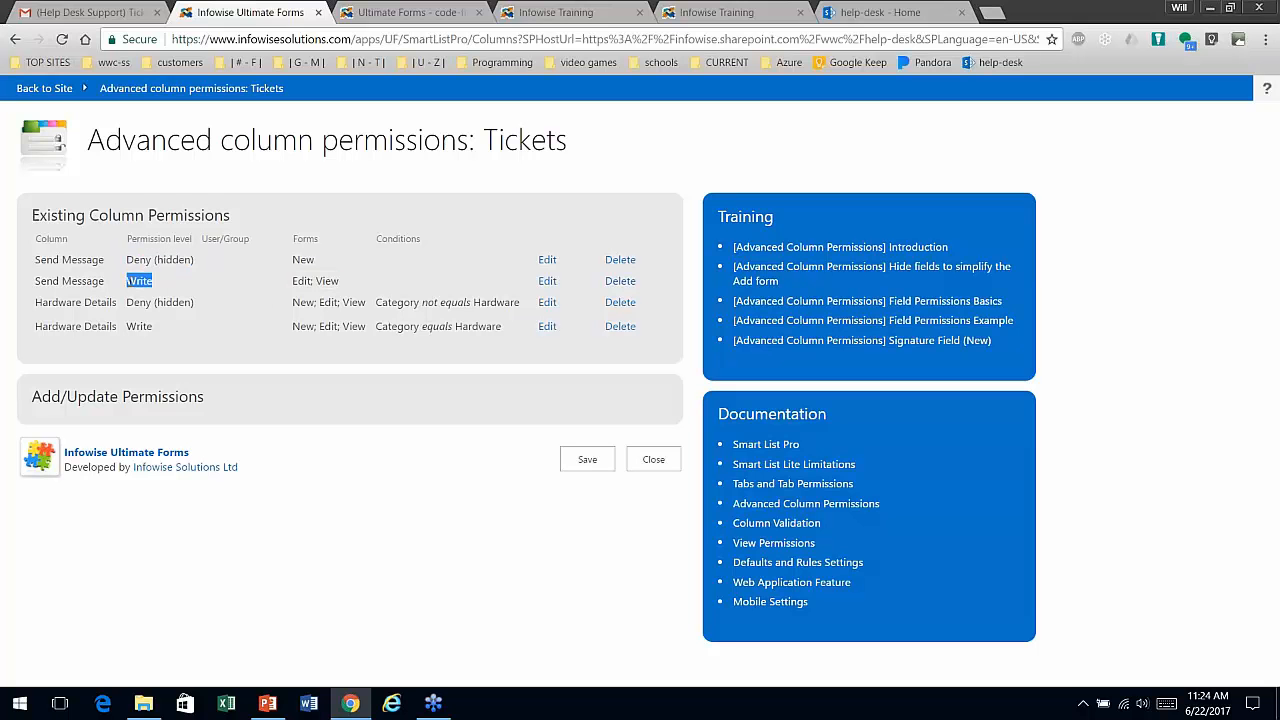
Step: Examine the Write and Deny rules for the Hardware Details column, and close the column permissions
{"action": "left_click", "coordinate": [155, 348]}
{"action": "left_click_drag", "start_coordinate": [165, 332], "coordinate": [128, 327]}
{"action": "left_click", "coordinate": [251, 350]}
{"action": "left_click_drag", "start_coordinate": [205, 303], "coordinate": [31, 302]}
{"action": "left_click", "coordinate": [178, 358]}
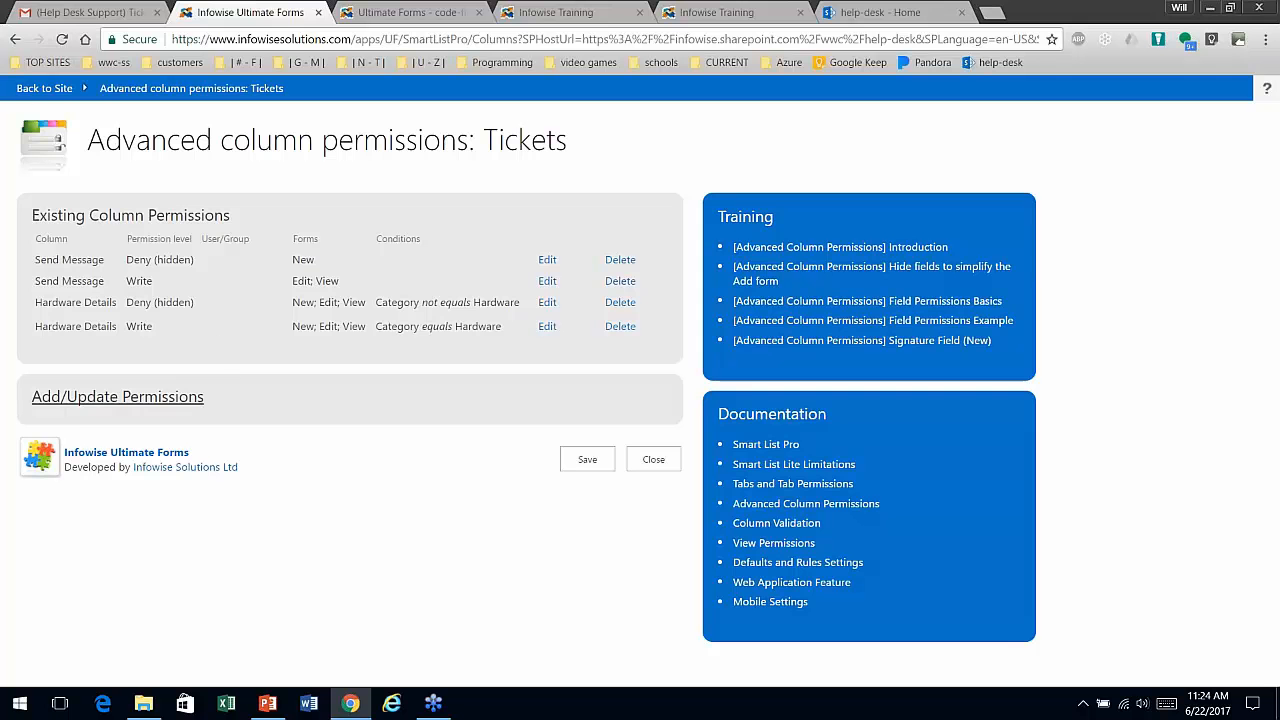
{"action": "left_click", "coordinate": [653, 468]}
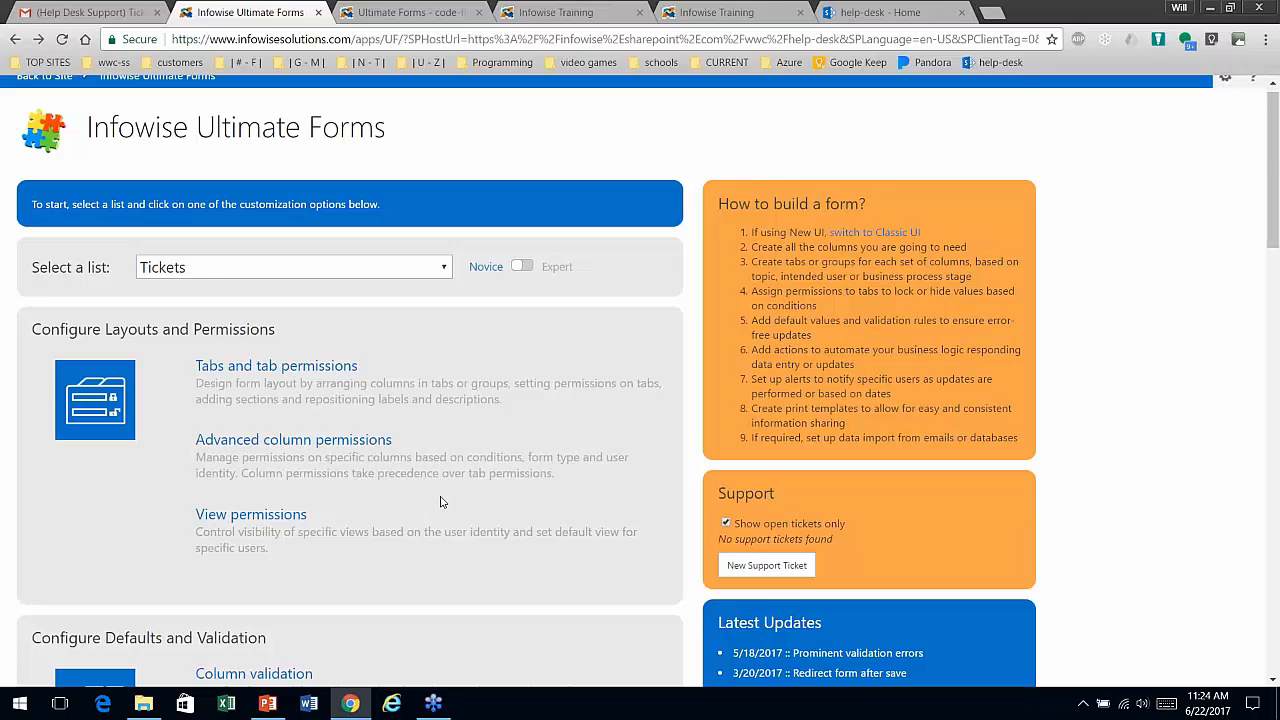
Step: Open the column validation for the Tickets list and inspect the Category rule's value and Created condition
{"action": "scroll", "coordinate": [440, 500], "scroll_direction": "down", "scroll_amount": 3}
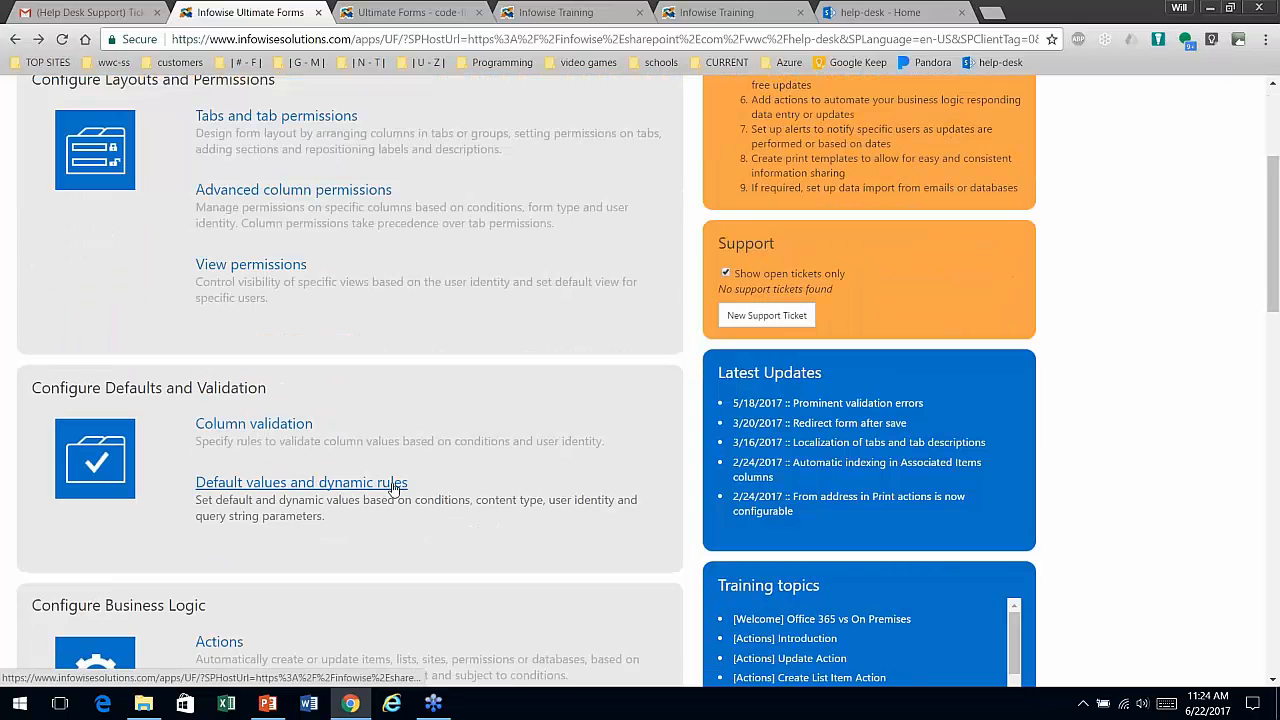
{"action": "left_click", "coordinate": [306, 432]}
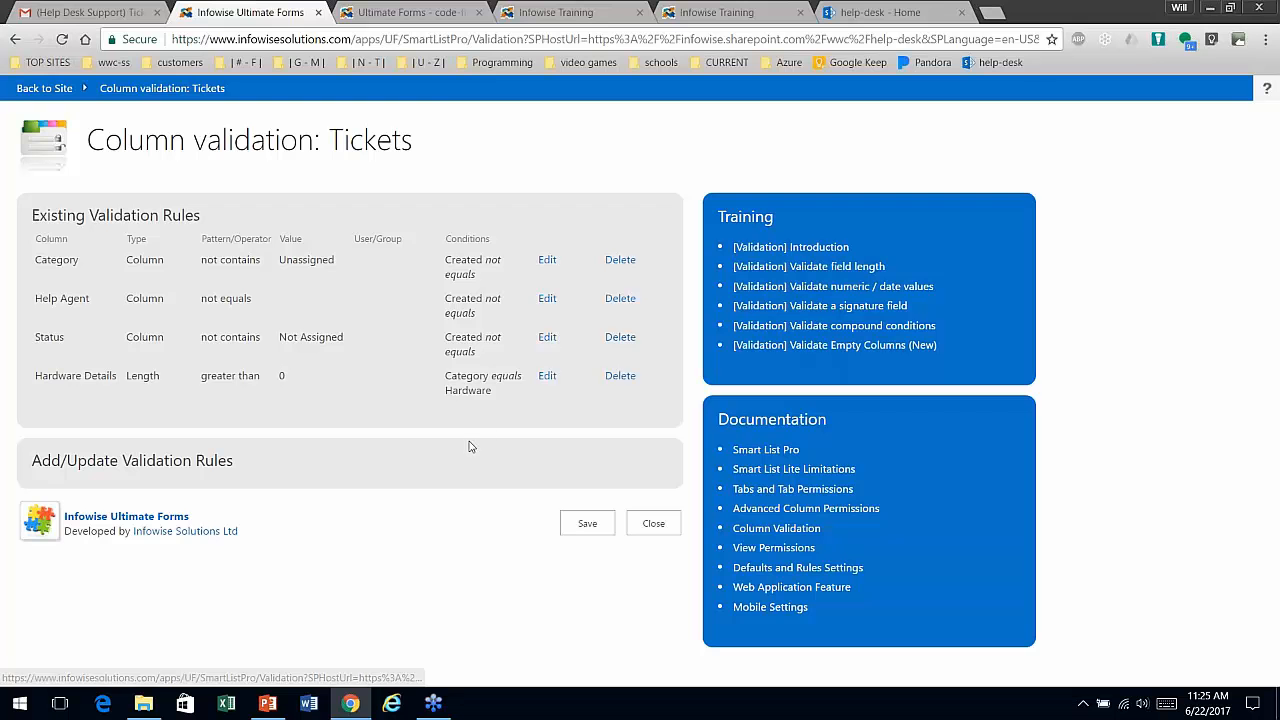
{"action": "left_click", "coordinate": [548, 266]}
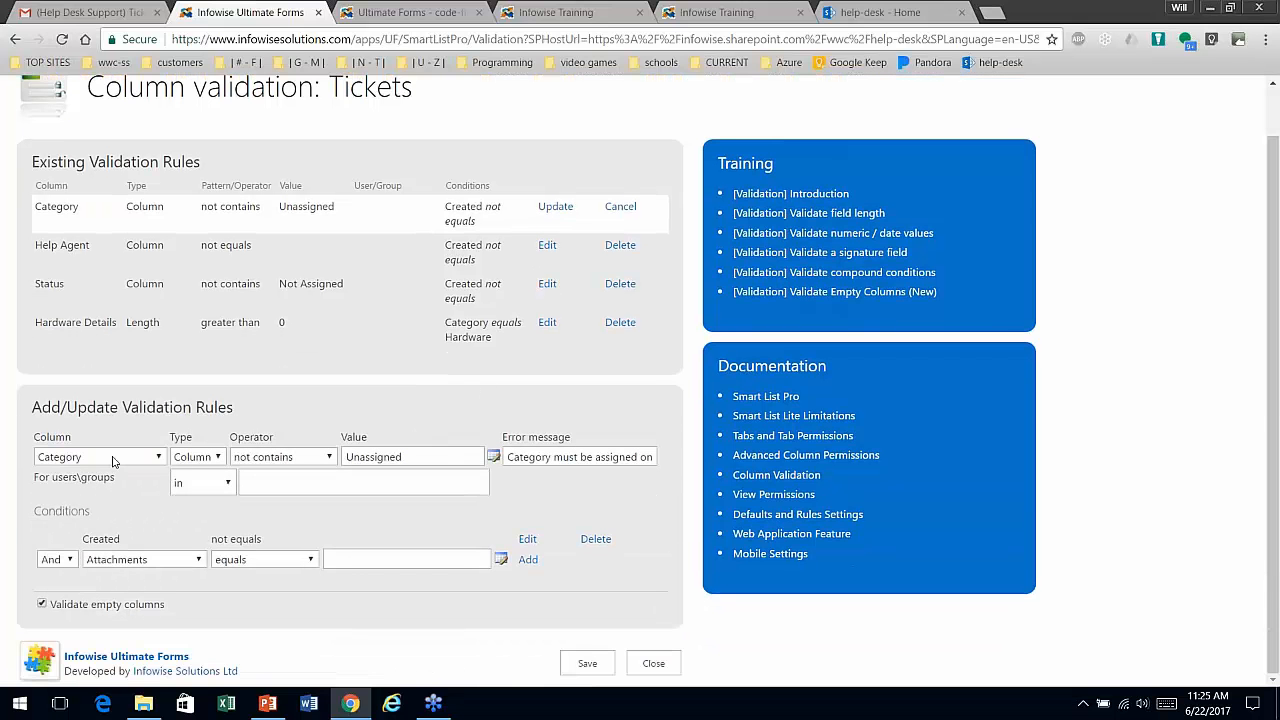
{"action": "double_click", "coordinate": [414, 457]}
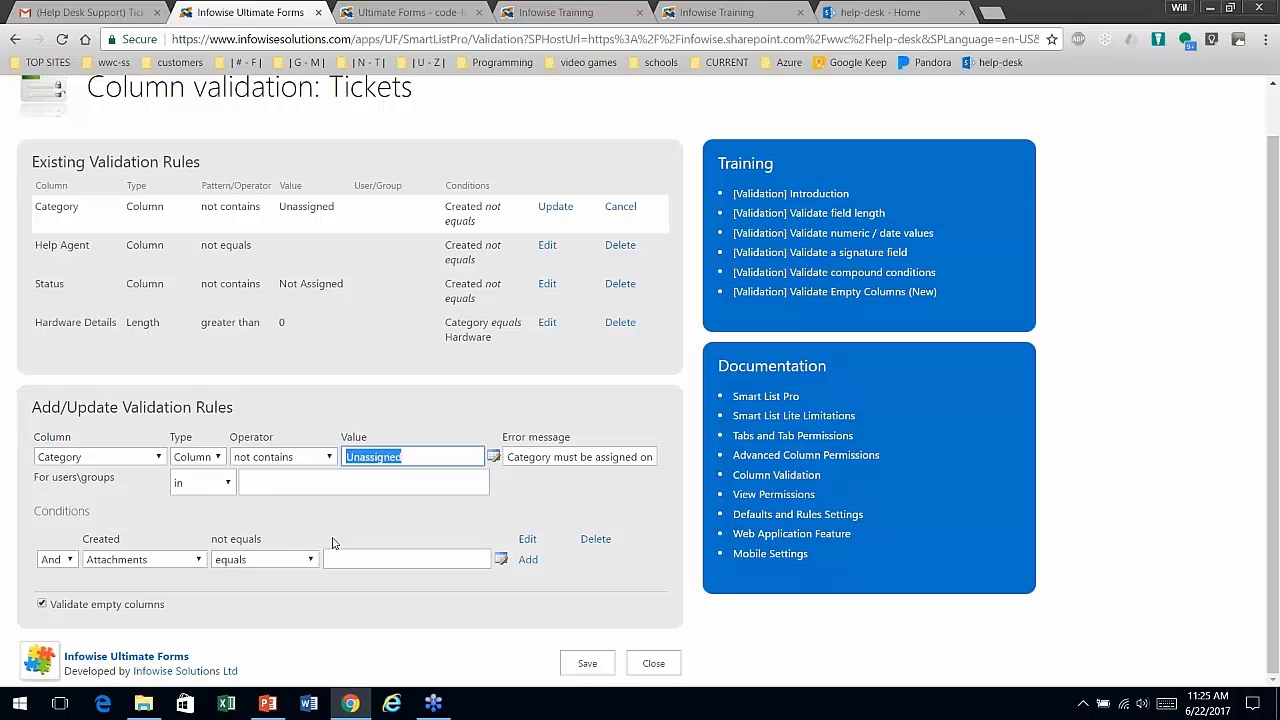
{"action": "left_click_drag", "start_coordinate": [264, 540], "coordinate": [135, 542]}
{"action": "left_click", "coordinate": [166, 518]}
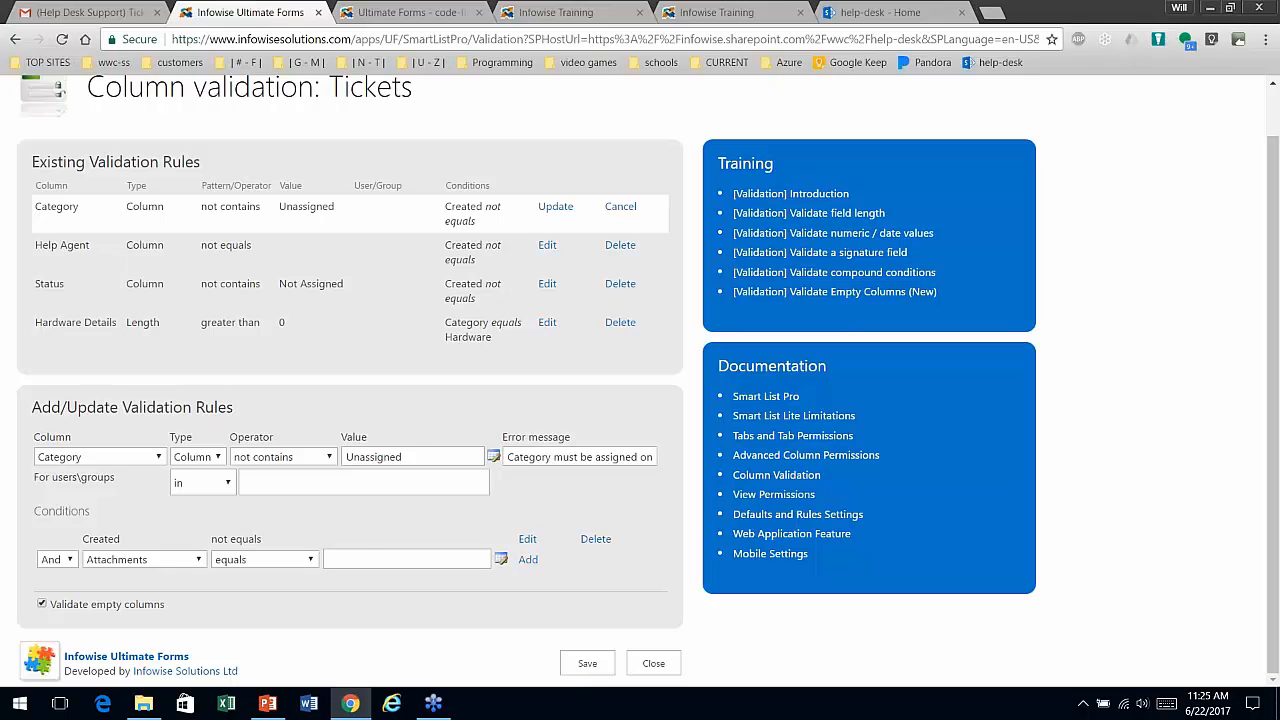
Step: Inspect the condition and error message of the Hardware Details validation rule, and close the column validation
{"action": "left_click", "coordinate": [547, 322]}
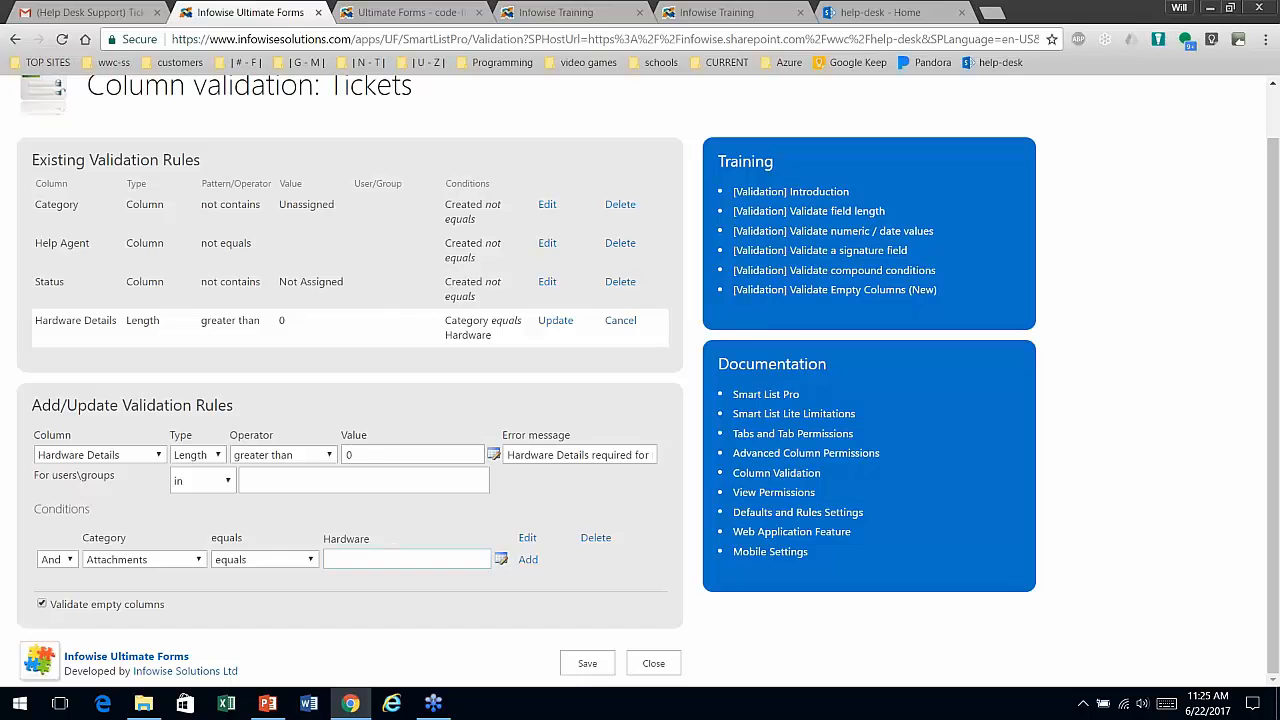
{"action": "left_click_drag", "start_coordinate": [391, 545], "coordinate": [320, 538]}
{"action": "left_click", "coordinate": [332, 507]}
{"action": "left_click_drag", "start_coordinate": [507, 455], "coordinate": [673, 453]}
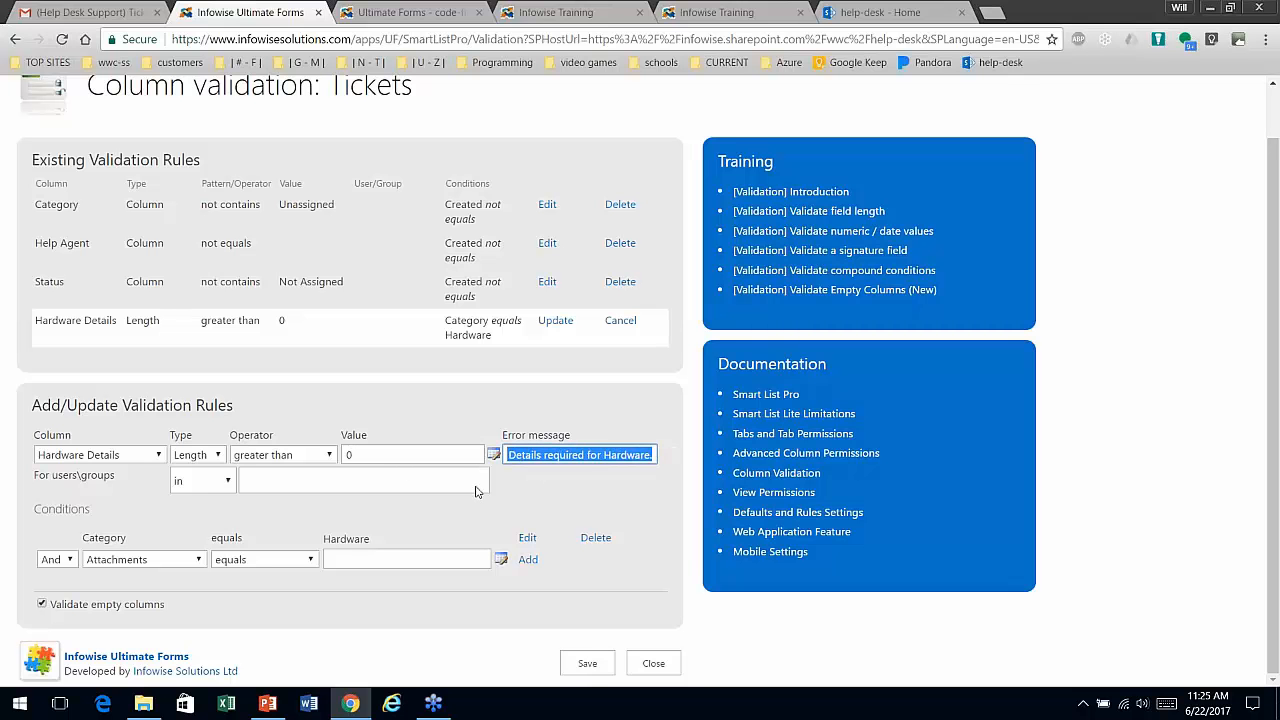
{"action": "left_click", "coordinate": [653, 663]}
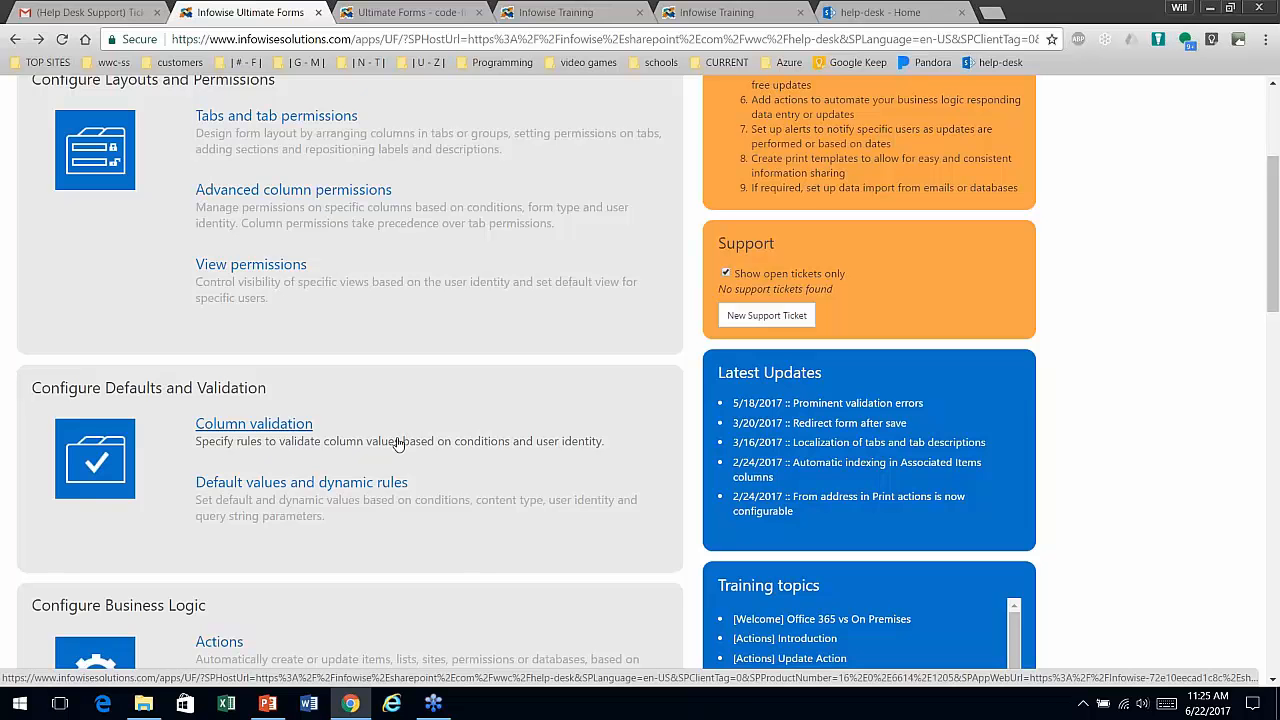
Step: Open the default values and dynamic rules, examine the Due column's rule in detail, and close the settings
{"action": "left_click", "coordinate": [350, 487]}
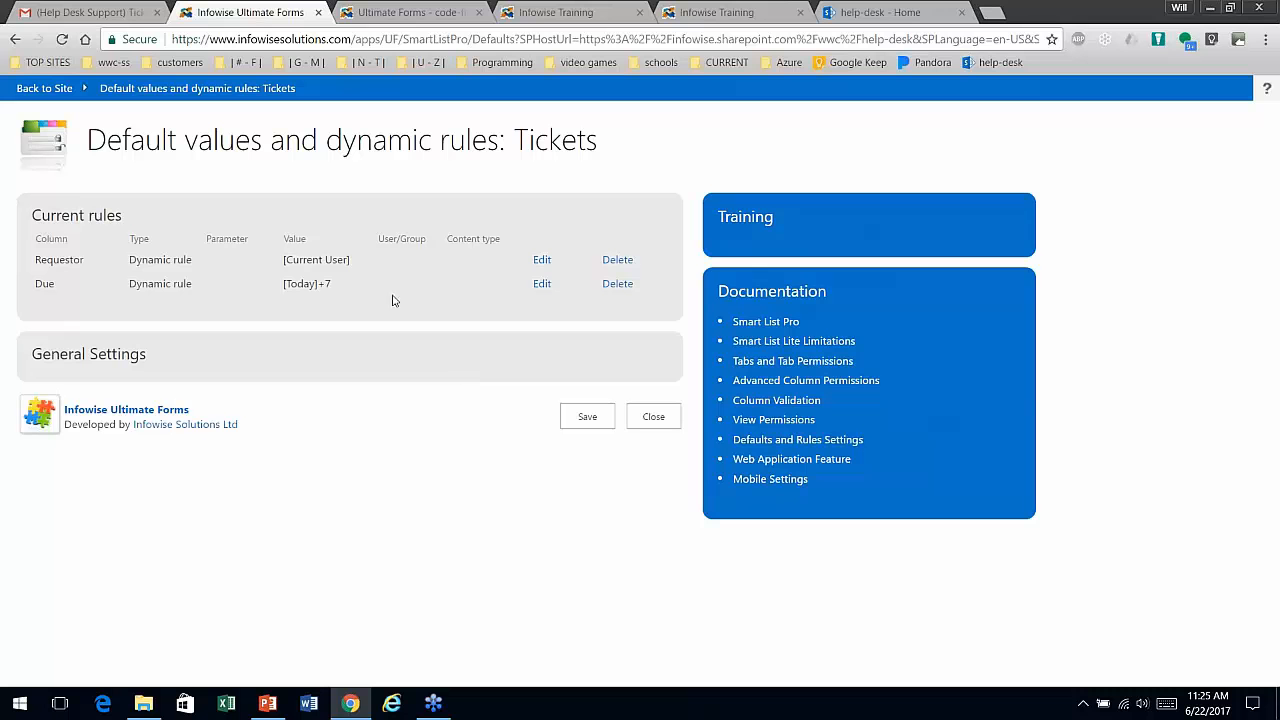
{"action": "left_click_drag", "start_coordinate": [333, 284], "coordinate": [284, 283]}
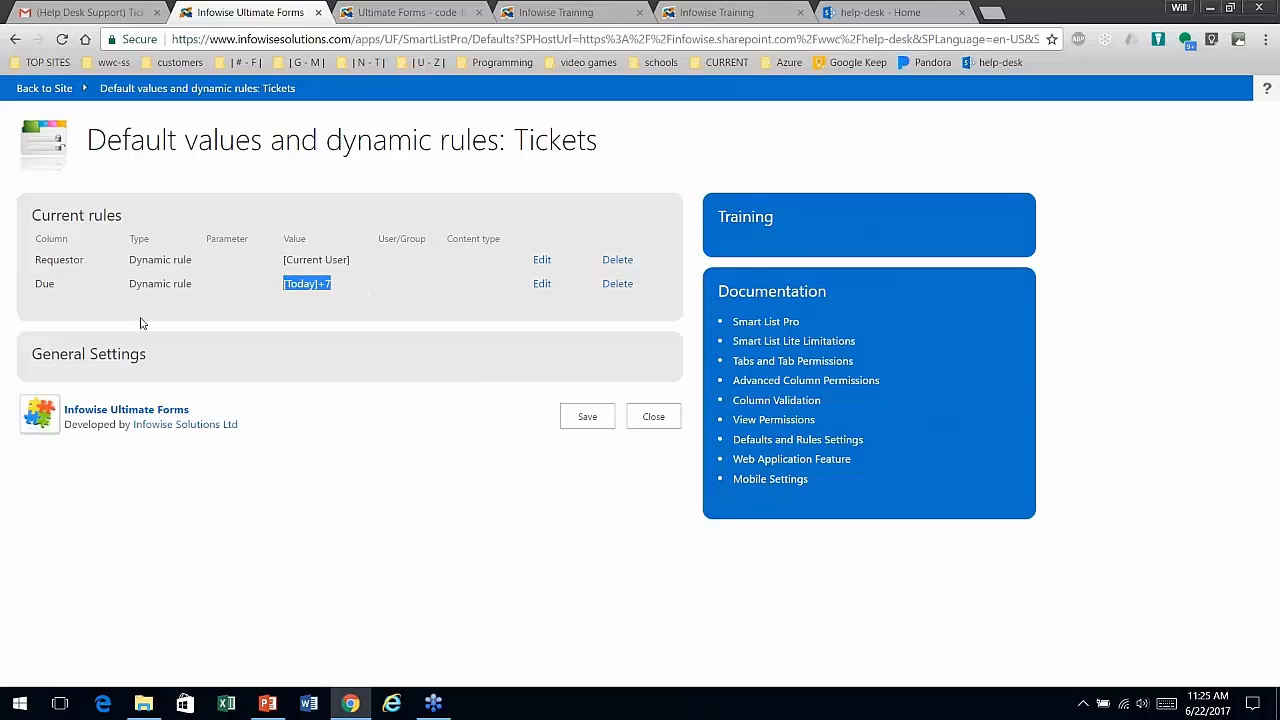
{"action": "left_click", "coordinate": [320, 308]}
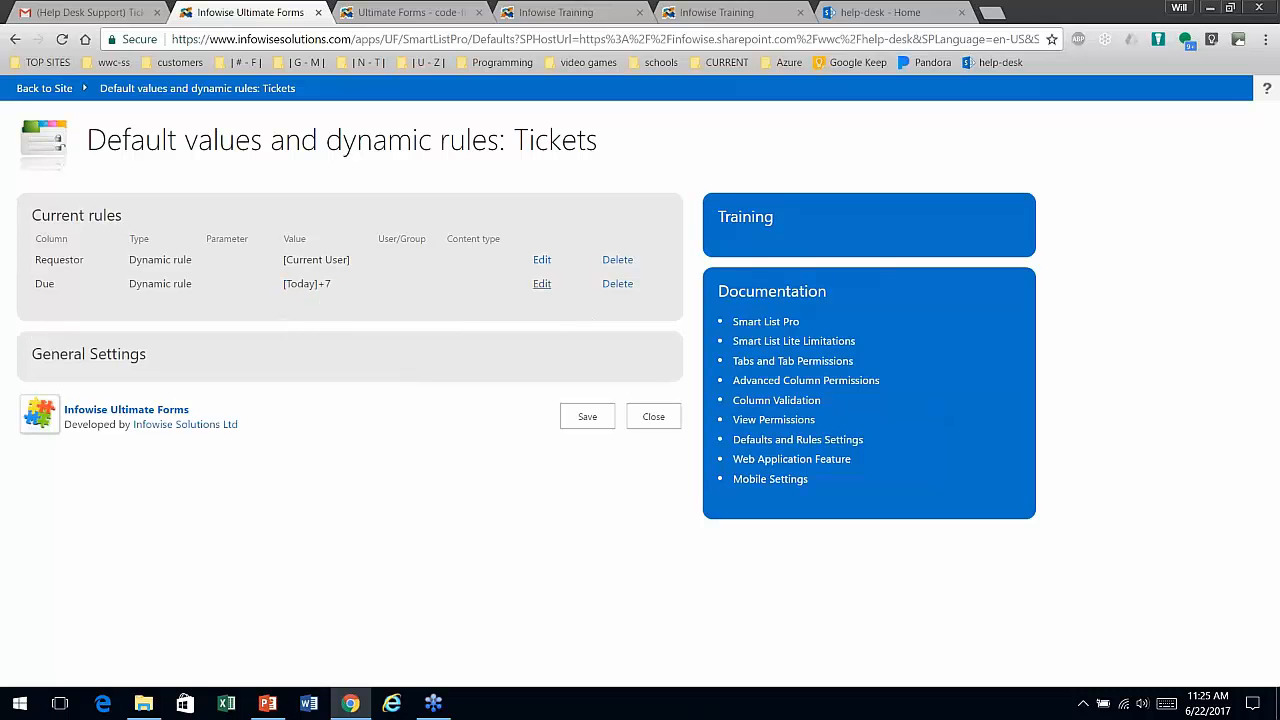
{"action": "left_click", "coordinate": [541, 284]}
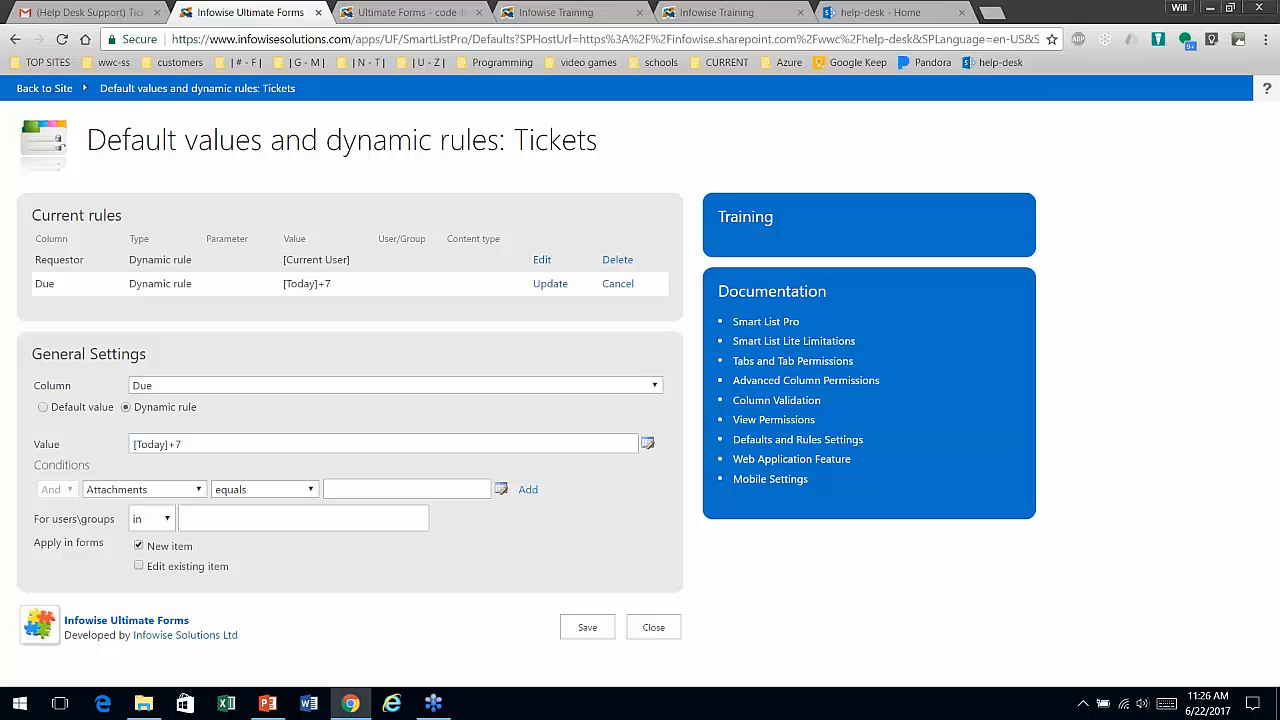
{"action": "left_click", "coordinate": [653, 628]}
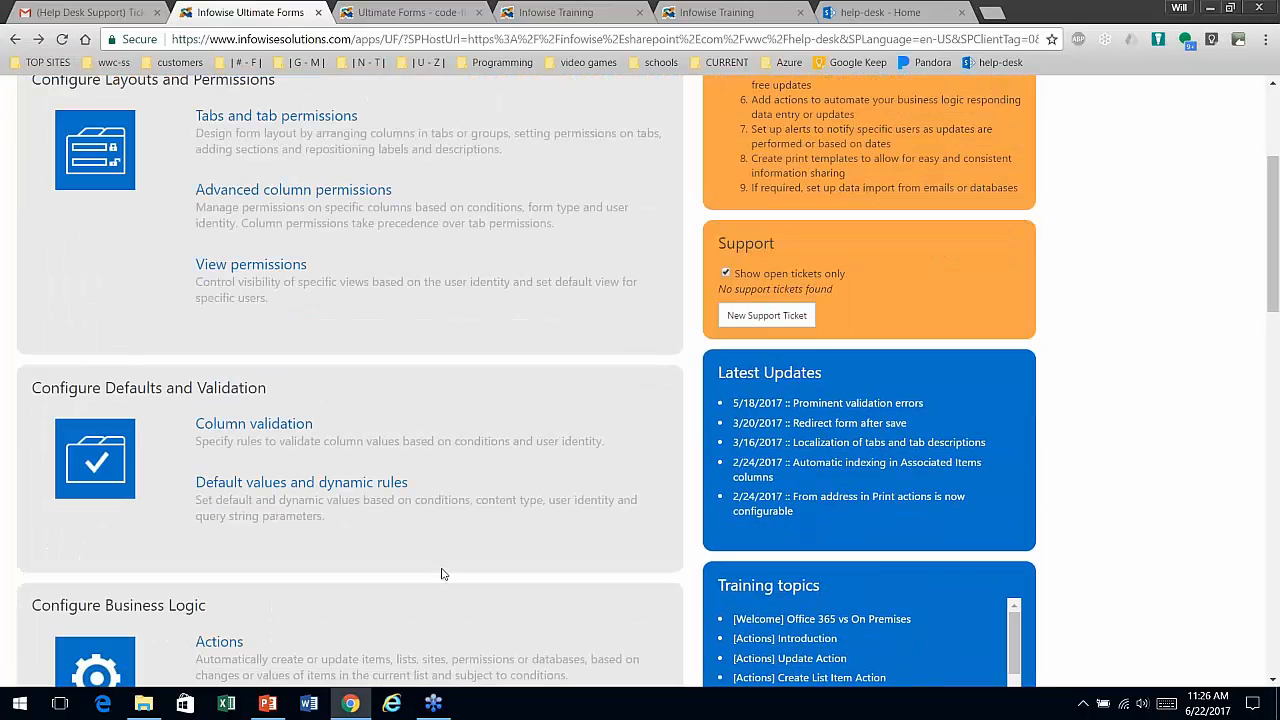
Step: Open the Item IDs settings for the Tickets list and bring up the Ticket ID rule
{"action": "scroll", "coordinate": [440, 510], "scroll_direction": "down", "scroll_amount": 4}
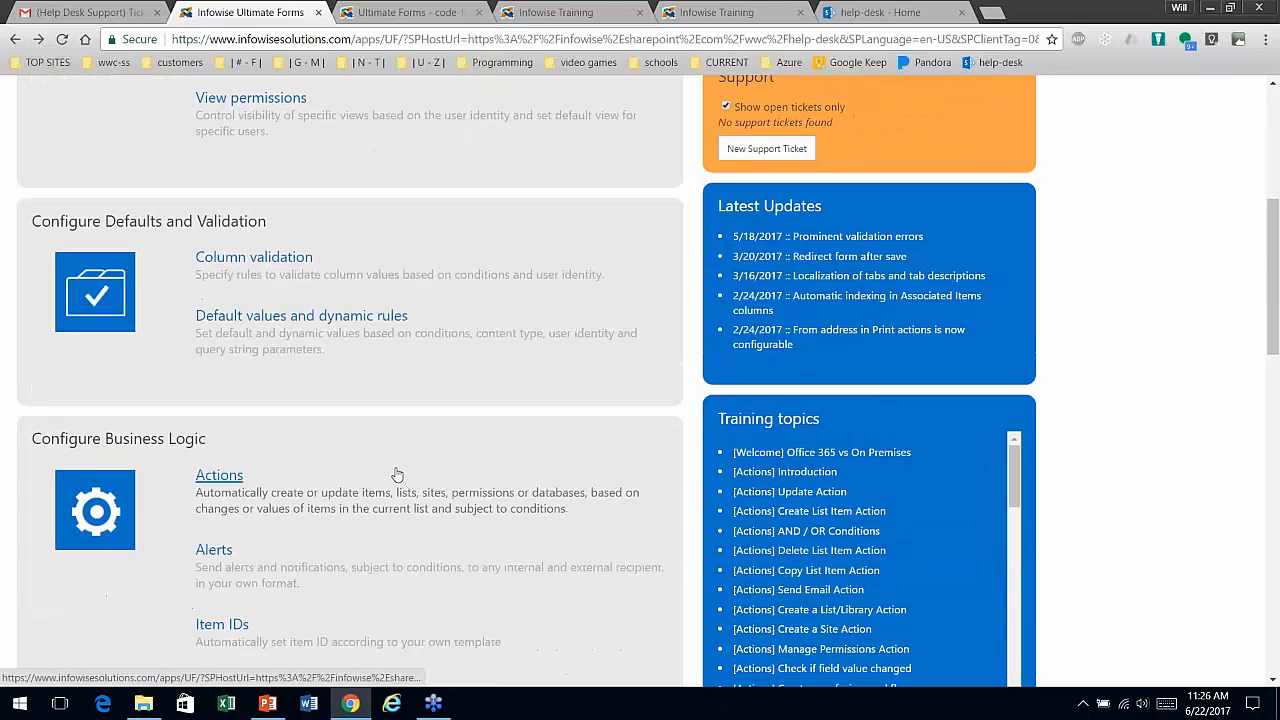
{"action": "scroll", "coordinate": [407, 480], "scroll_direction": "up", "scroll_amount": 6}
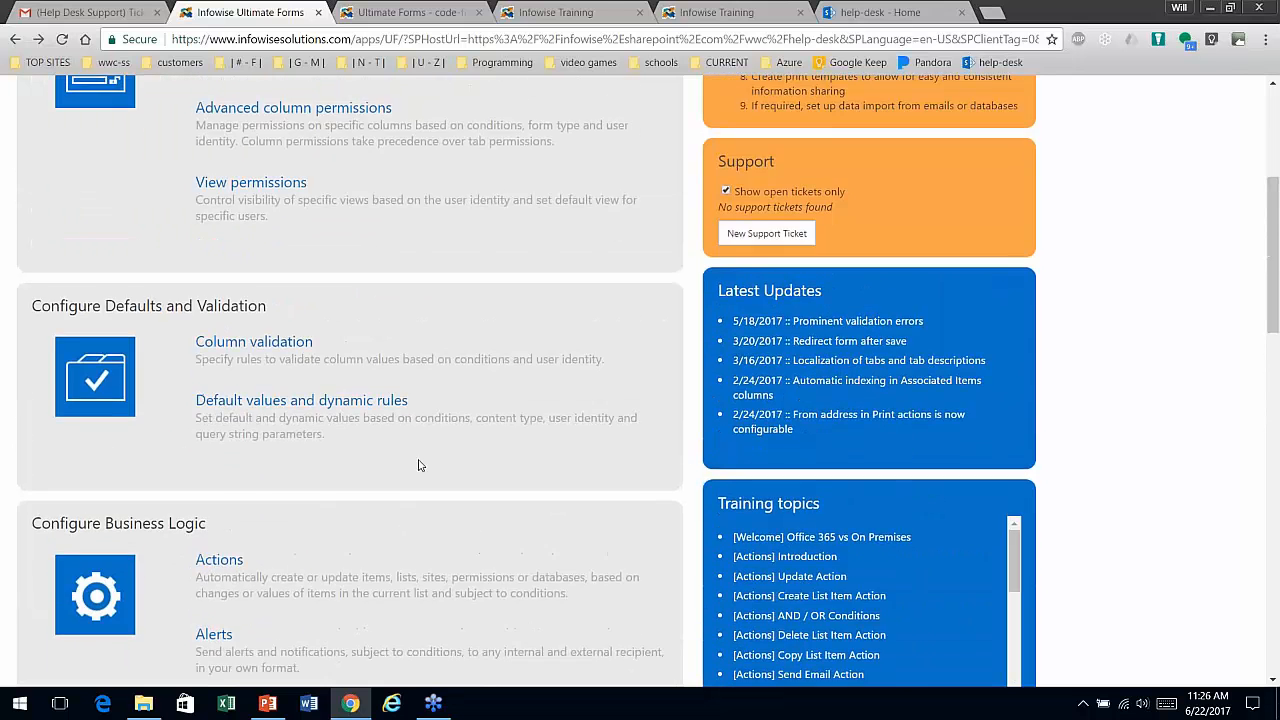
{"action": "scroll", "coordinate": [421, 467], "scroll_direction": "down", "scroll_amount": 5}
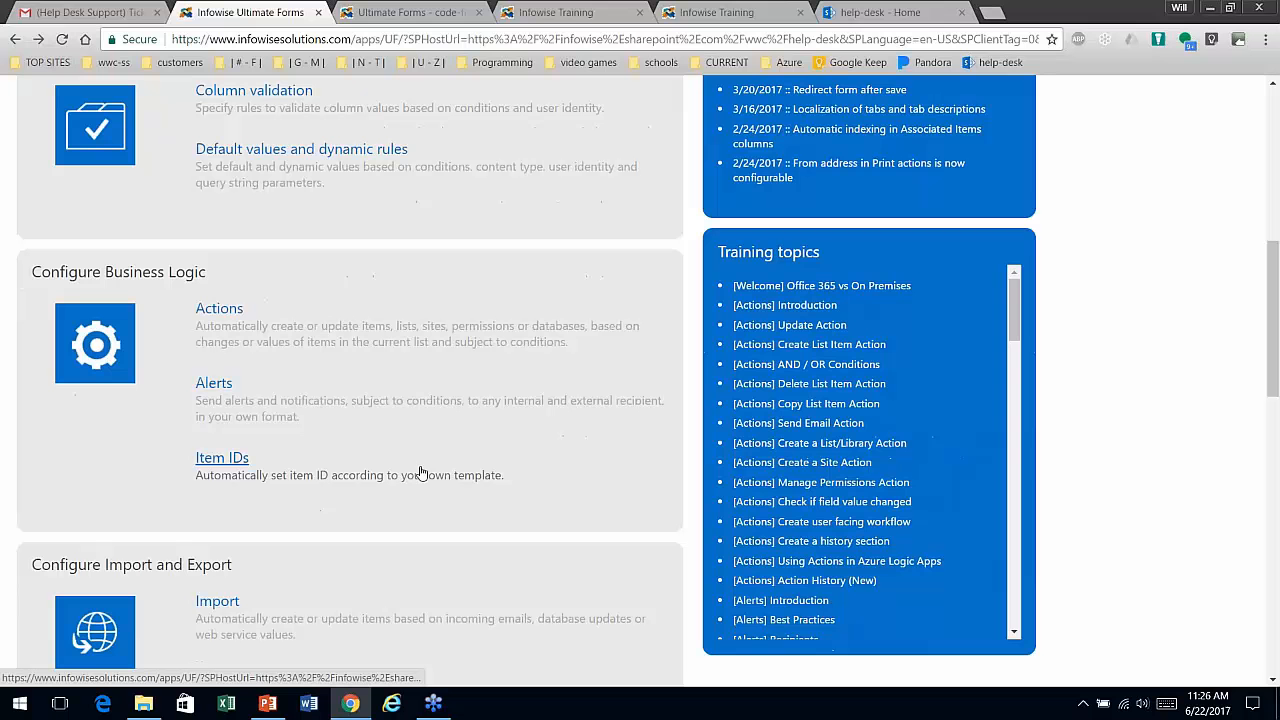
{"action": "left_click", "coordinate": [230, 459]}
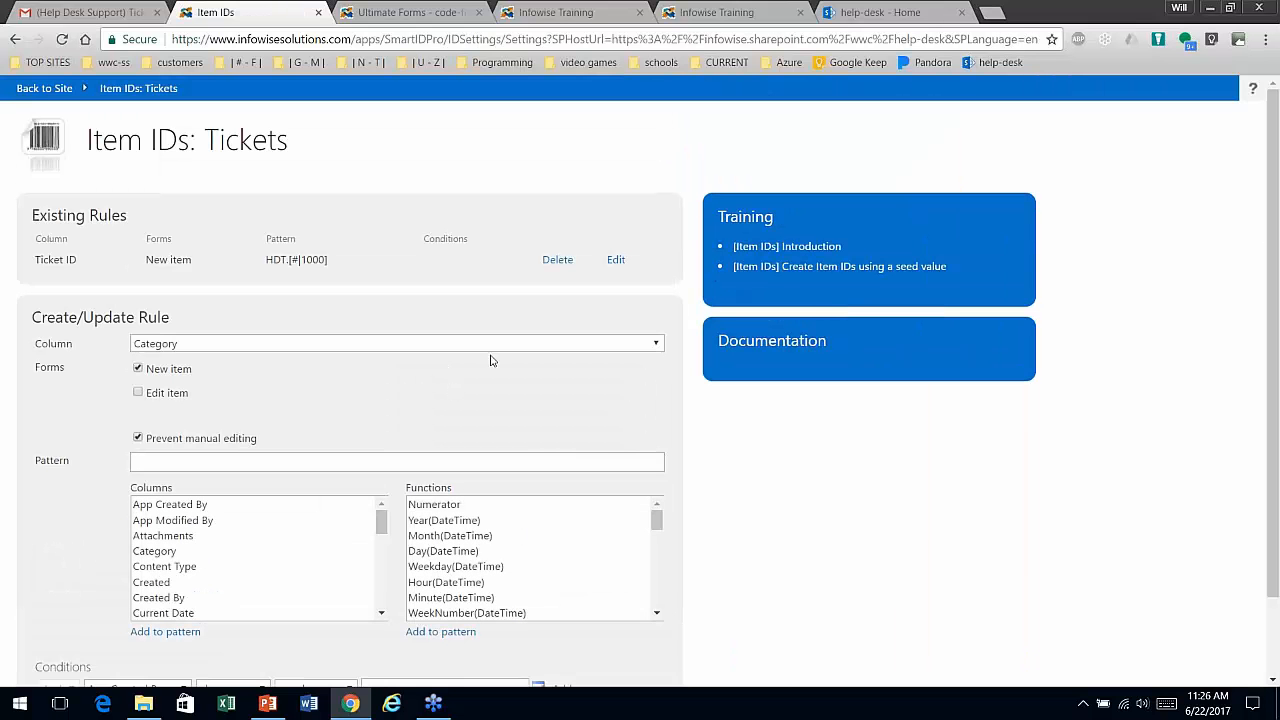
{"action": "left_click", "coordinate": [616, 259]}
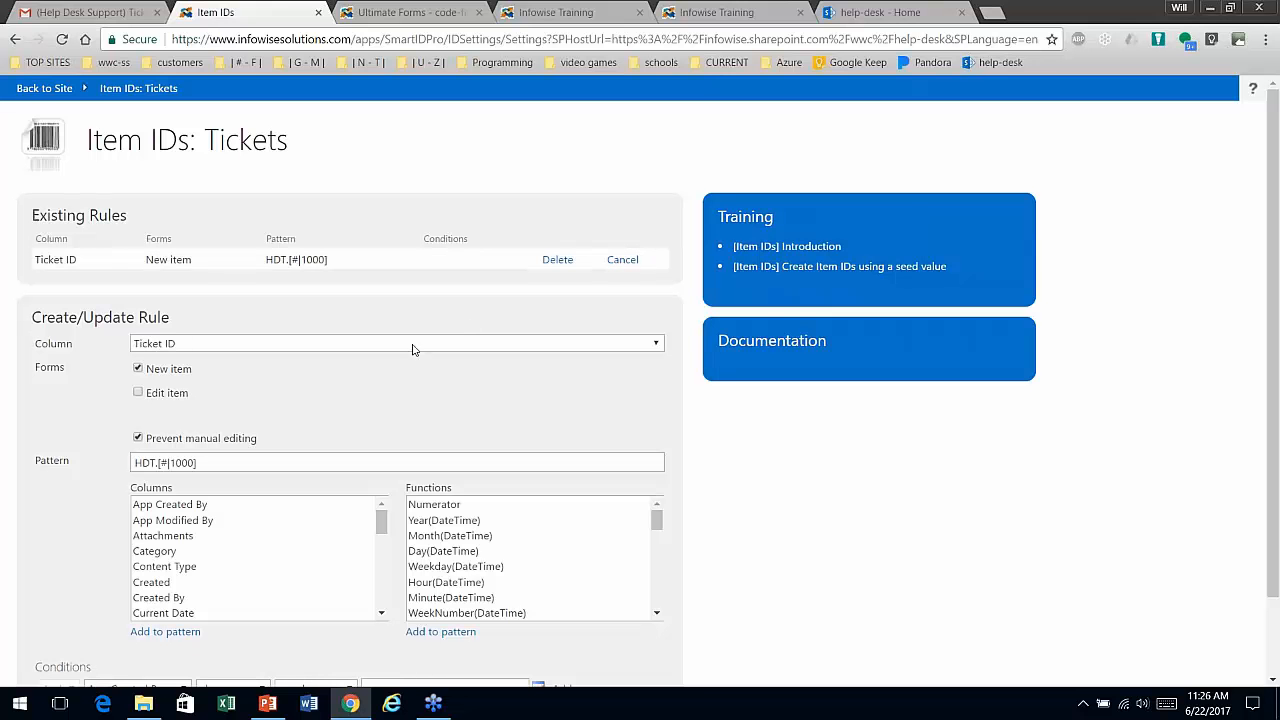
Step: Examine the numbering pattern of the Ticket ID rule, and close the Item IDs settings
{"action": "left_click_drag", "start_coordinate": [214, 464], "coordinate": [133, 462]}
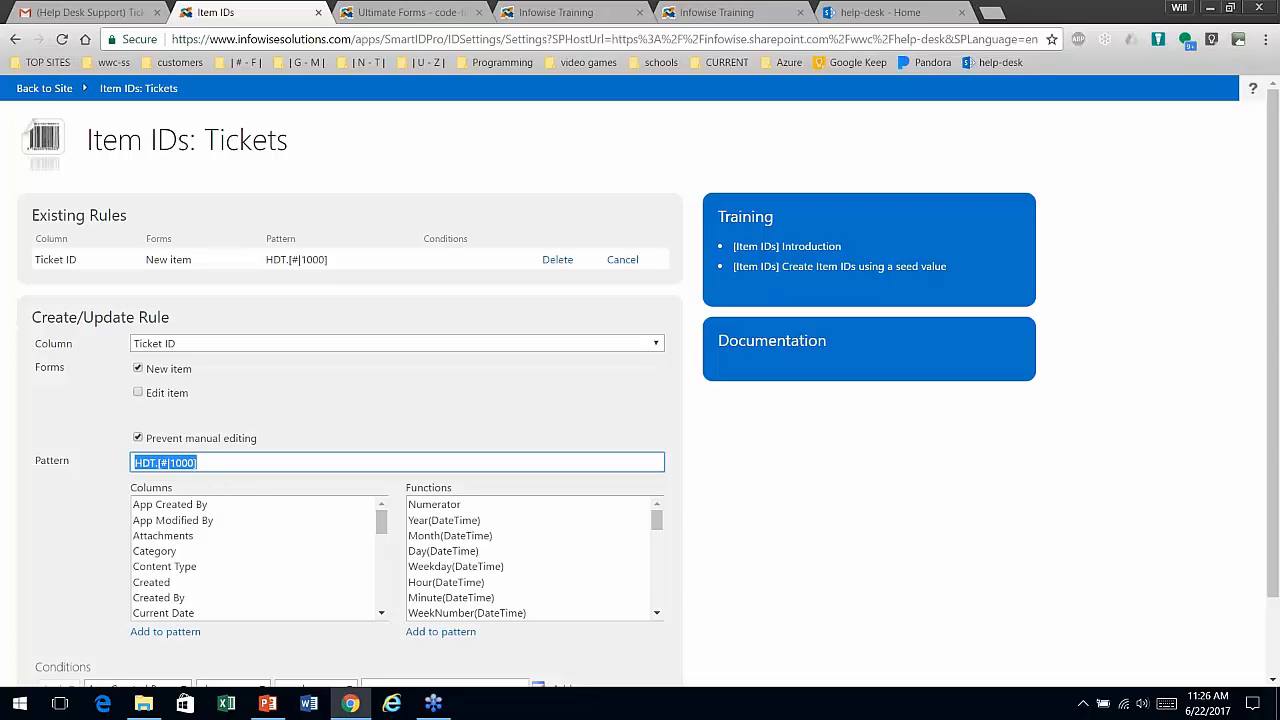
{"action": "left_click", "coordinate": [113, 484]}
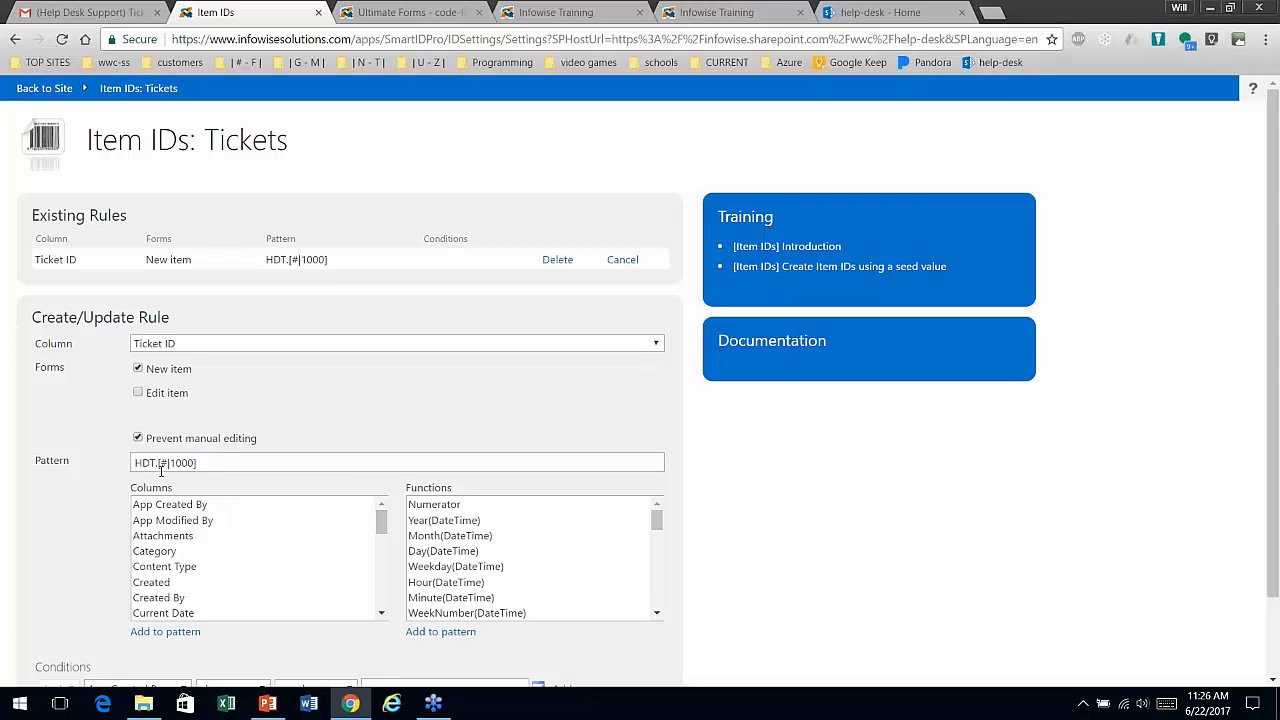
{"action": "left_click_drag", "start_coordinate": [195, 462], "coordinate": [169, 463]}
{"action": "scroll", "coordinate": [279, 420], "scroll_direction": "down", "scroll_amount": 2}
{"action": "left_click", "coordinate": [654, 663]}
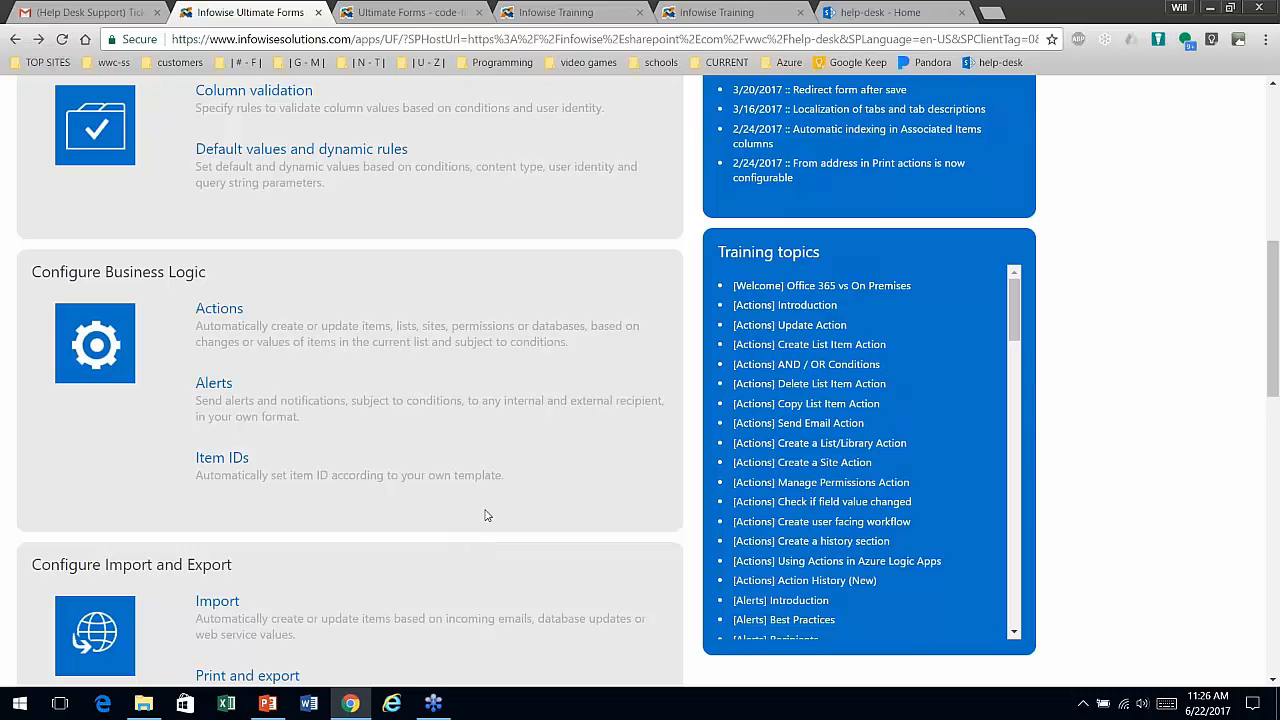
Step: Open the Alerts settings for the Tickets list and expand the mail templates section
{"action": "left_click", "coordinate": [216, 386]}
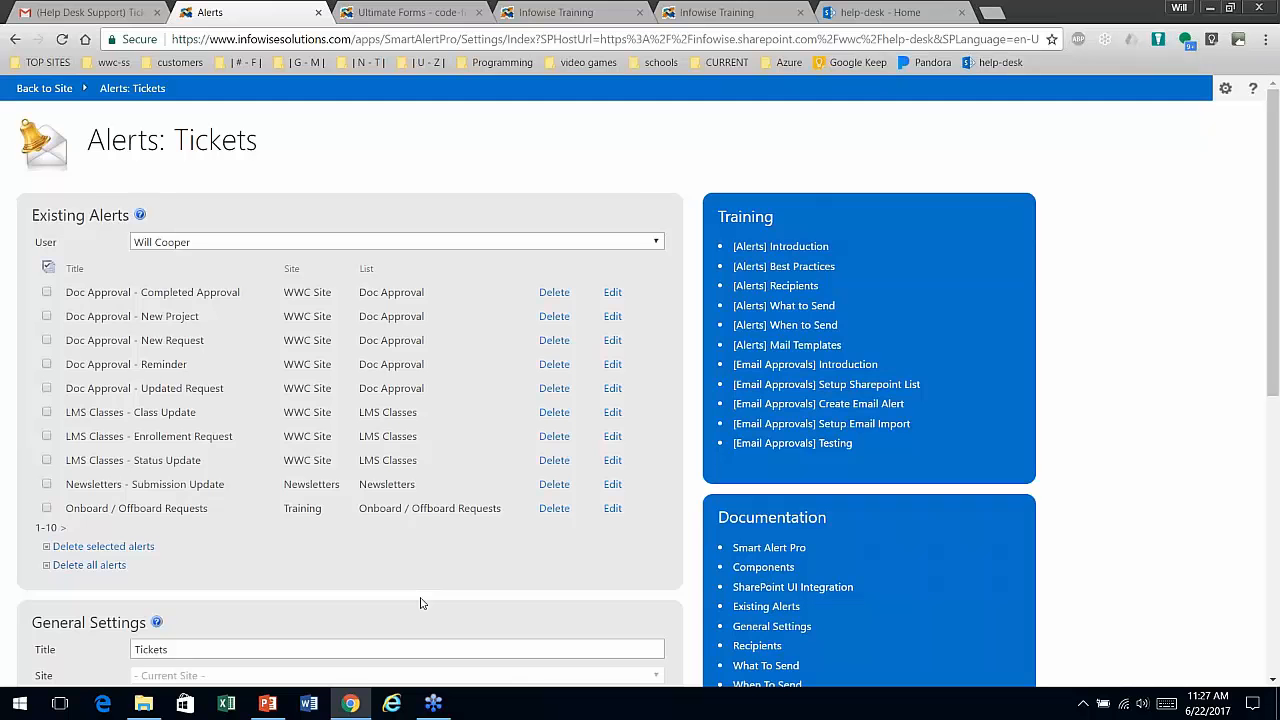
{"action": "scroll", "coordinate": [421, 603], "scroll_direction": "down", "scroll_amount": 2}
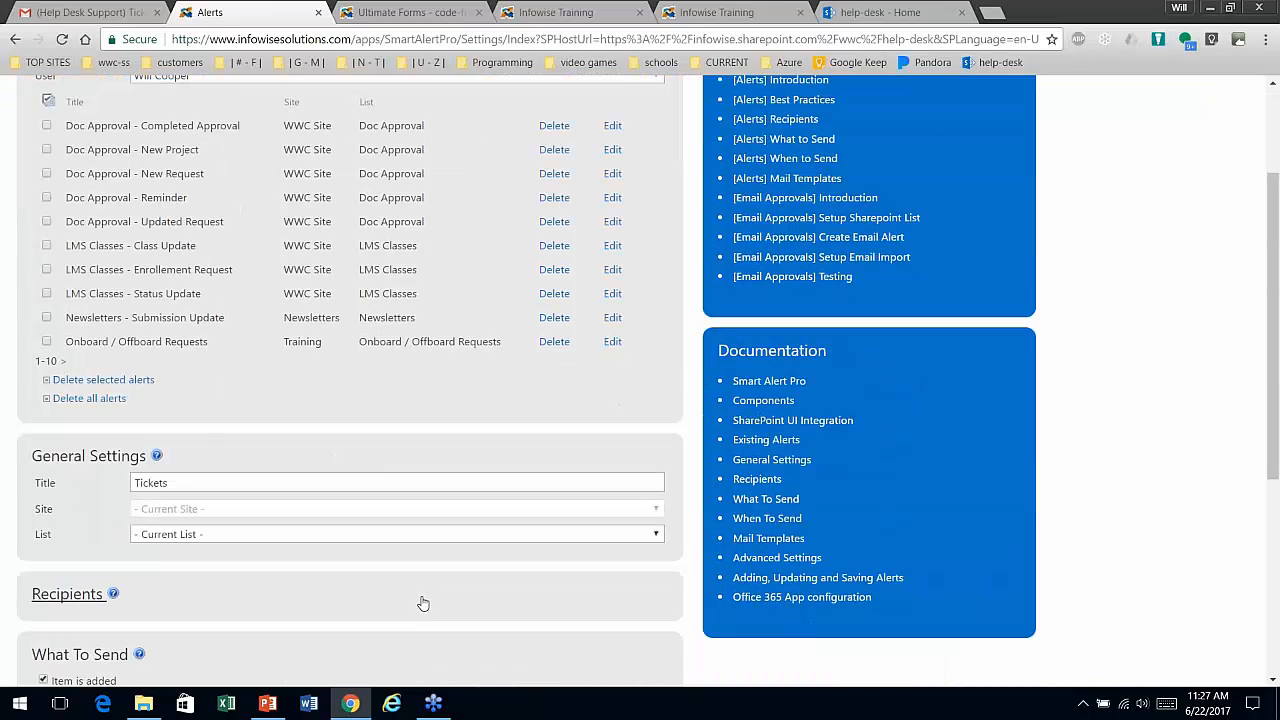
{"action": "scroll", "coordinate": [426, 603], "scroll_direction": "down", "scroll_amount": 5}
{"action": "left_click", "coordinate": [101, 559]}
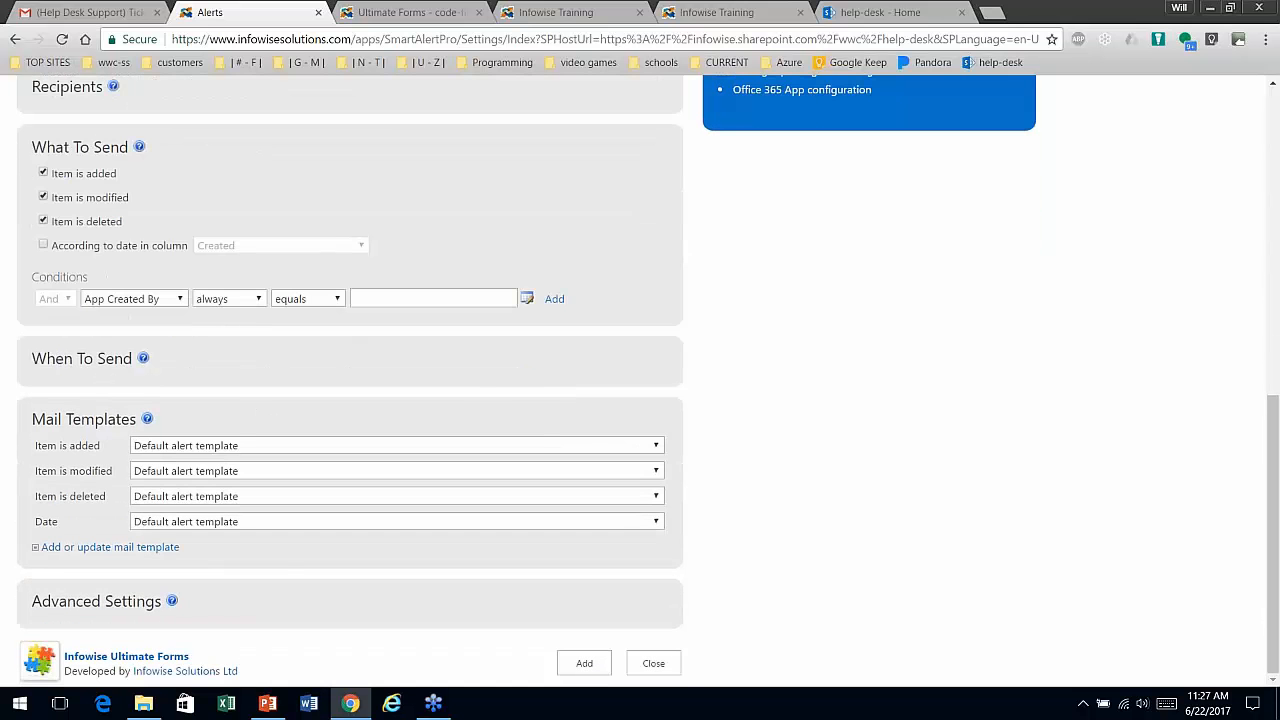
Step: Open the mail template editor and load the "Tickets - Help Agent Assigned" template
{"action": "left_click", "coordinate": [168, 548]}
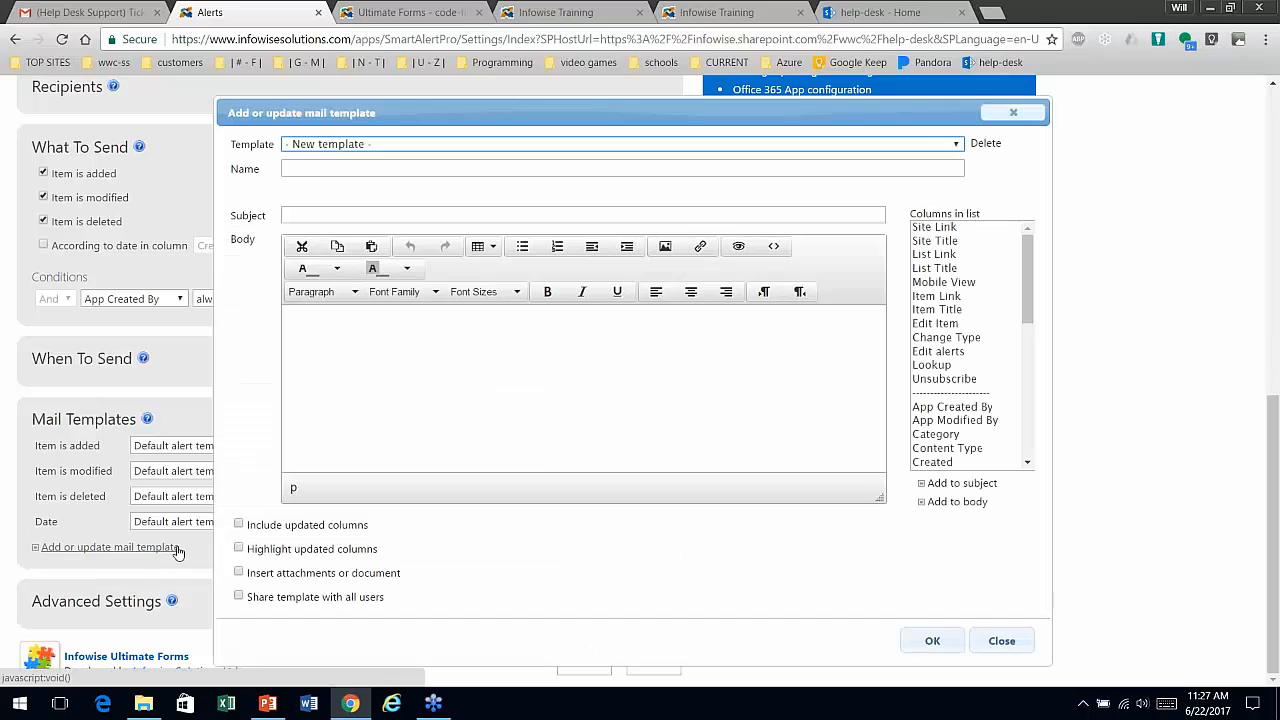
{"action": "left_click", "coordinate": [456, 145]}
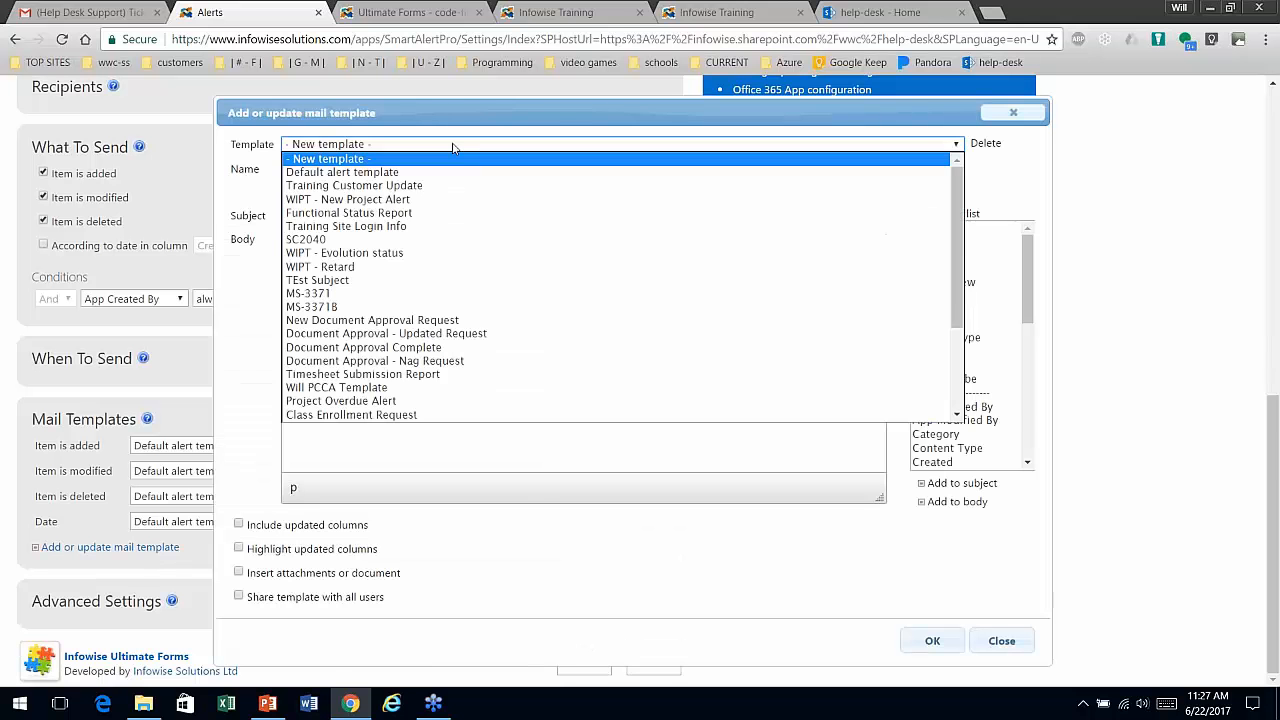
{"action": "scroll", "coordinate": [700, 300], "scroll_direction": "down", "scroll_amount": 3}
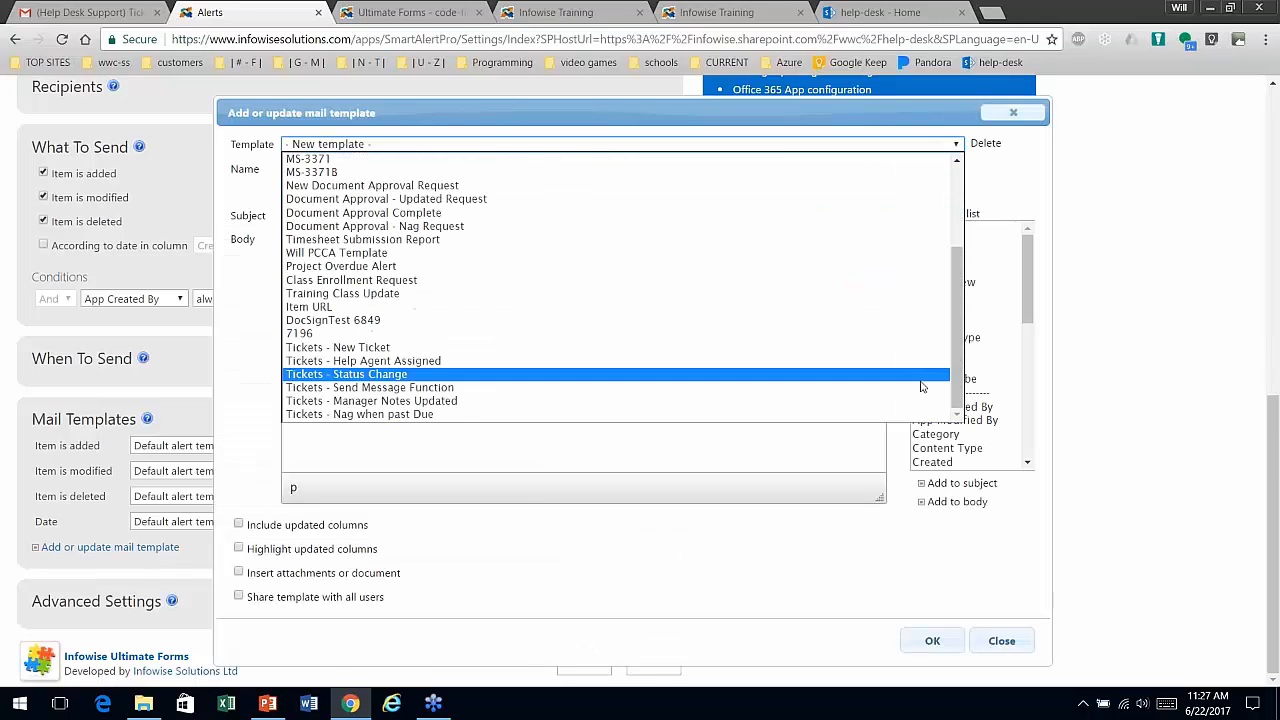
{"action": "left_click", "coordinate": [399, 362]}
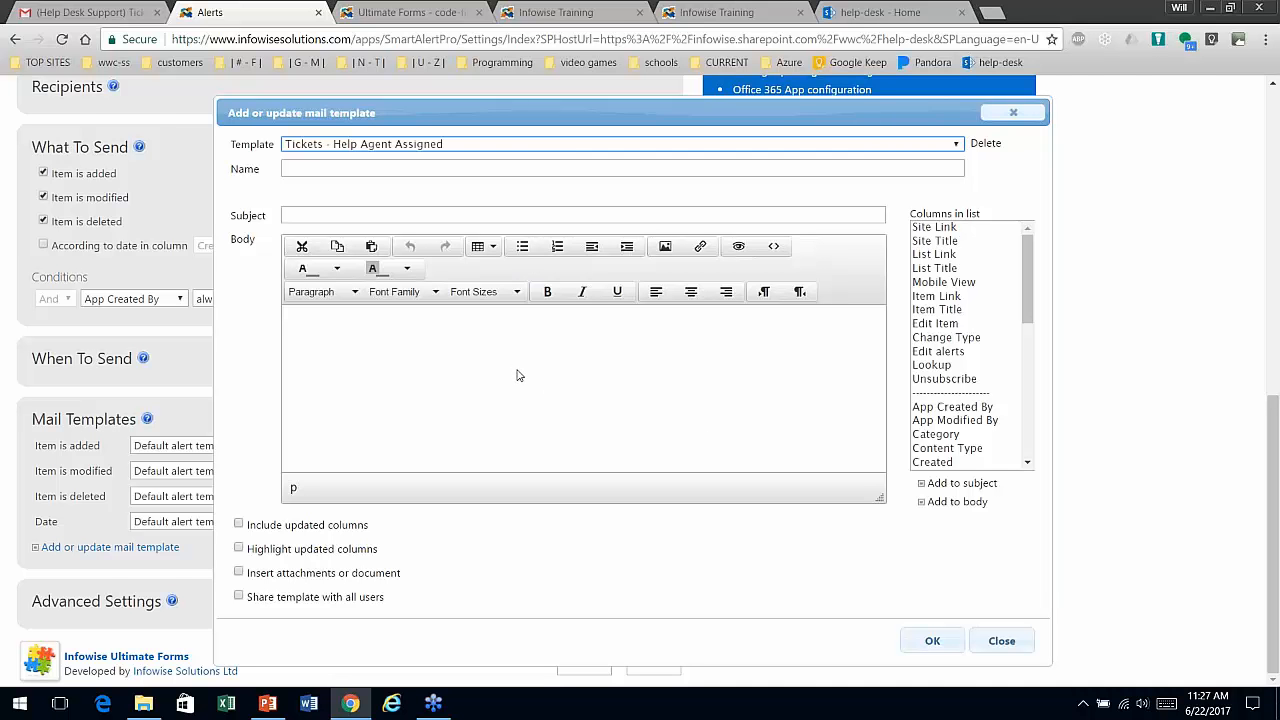
Step: Examine the subject and body of the Help Agent Assigned template, including its column placeholders and edit link
{"action": "left_click", "coordinate": [437, 293]}
{"action": "left_click", "coordinate": [639, 375]}
{"action": "left_click_drag", "start_coordinate": [734, 325], "coordinate": [288, 325]}
{"action": "scroll", "coordinate": [409, 410], "scroll_direction": "down", "scroll_amount": 3}
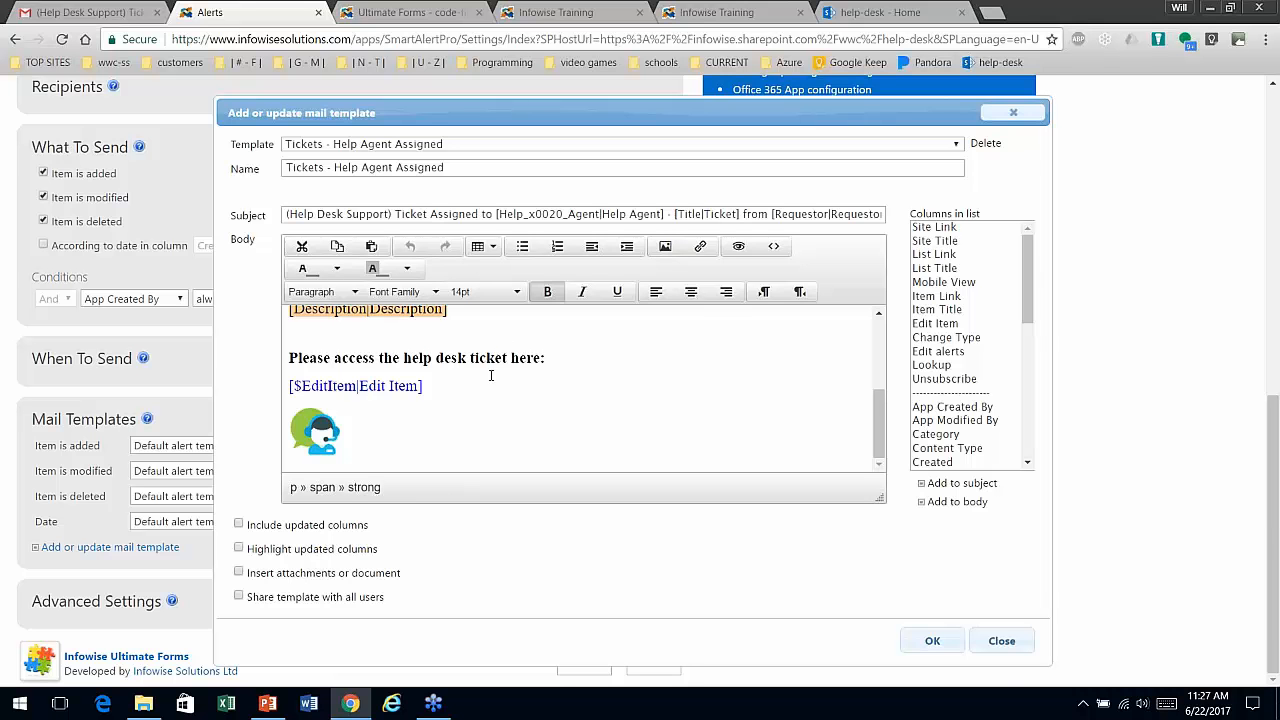
{"action": "scroll", "coordinate": [522, 366], "scroll_direction": "up", "scroll_amount": 5}
{"action": "scroll", "coordinate": [537, 370], "scroll_direction": "up", "scroll_amount": 1}
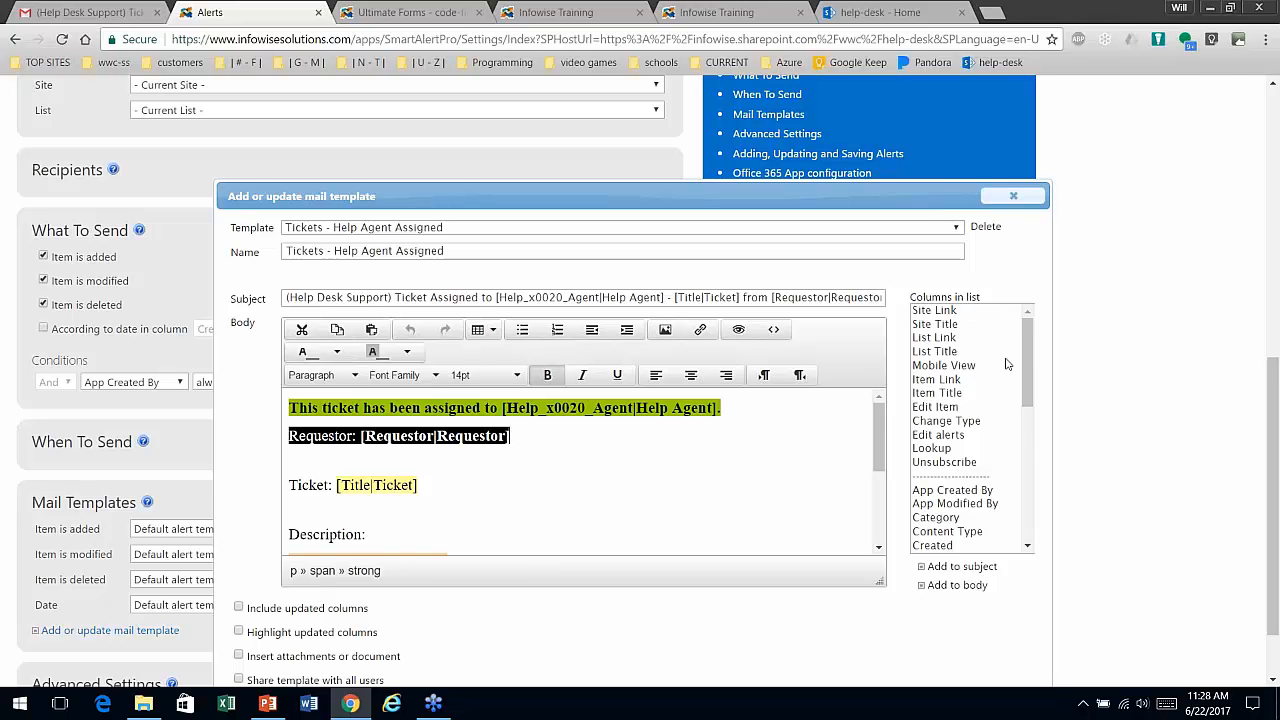
Step: Review the list columns available to the mail template, highlight Edit Item, and close the template editor
{"action": "mouse_move", "coordinate": [1027, 368]}
{"action": "left_mouse_down"}
{"action": "mouse_move", "coordinate": [1064, 545]}
{"action": "mouse_move", "coordinate": [1074, 323]}
{"action": "mouse_move", "coordinate": [1079, 530]}
{"action": "mouse_move", "coordinate": [1030, 385]}
{"action": "left_mouse_up"}
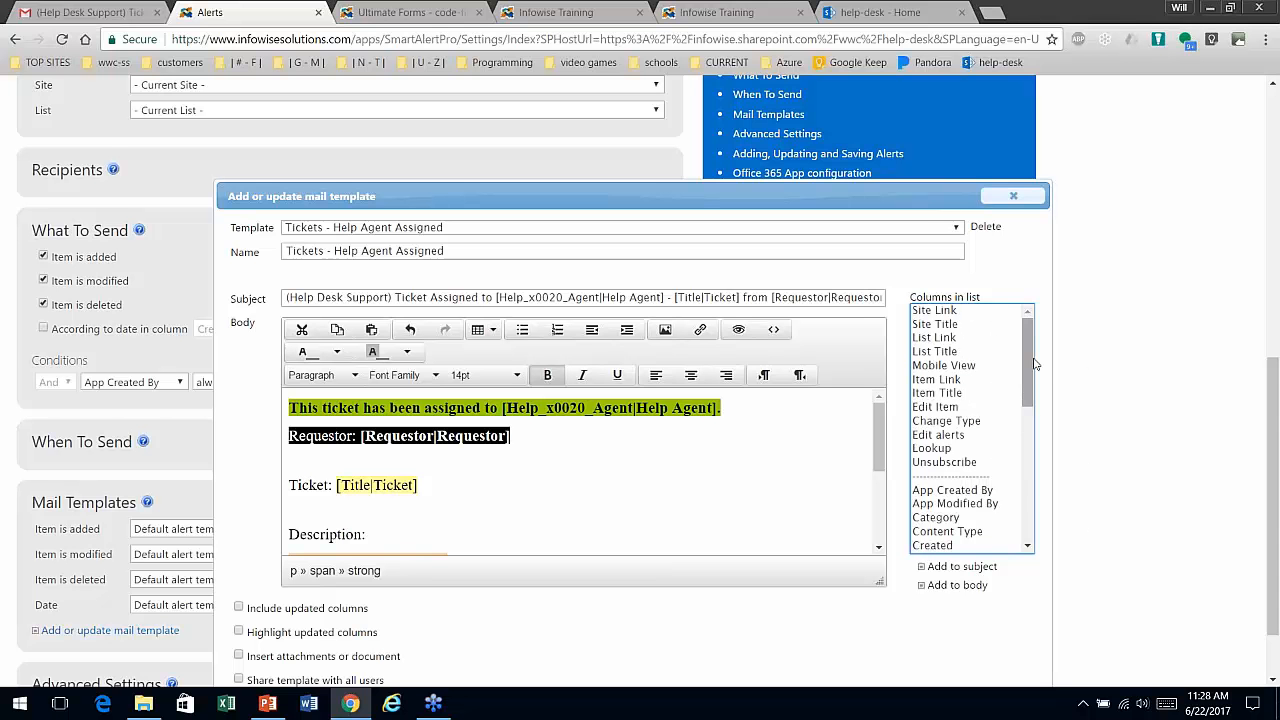
{"action": "left_click_drag", "start_coordinate": [1031, 360], "coordinate": [1062, 349]}
{"action": "left_click", "coordinate": [936, 408]}
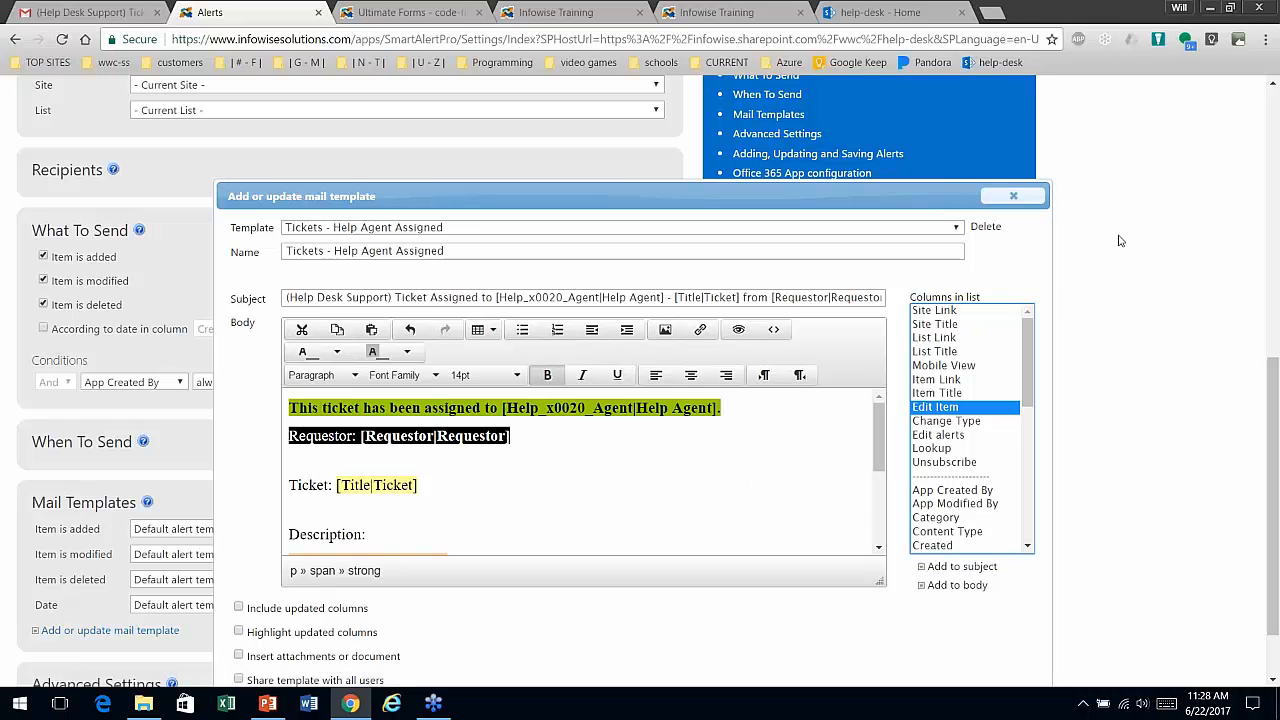
{"action": "left_click", "coordinate": [1016, 196]}
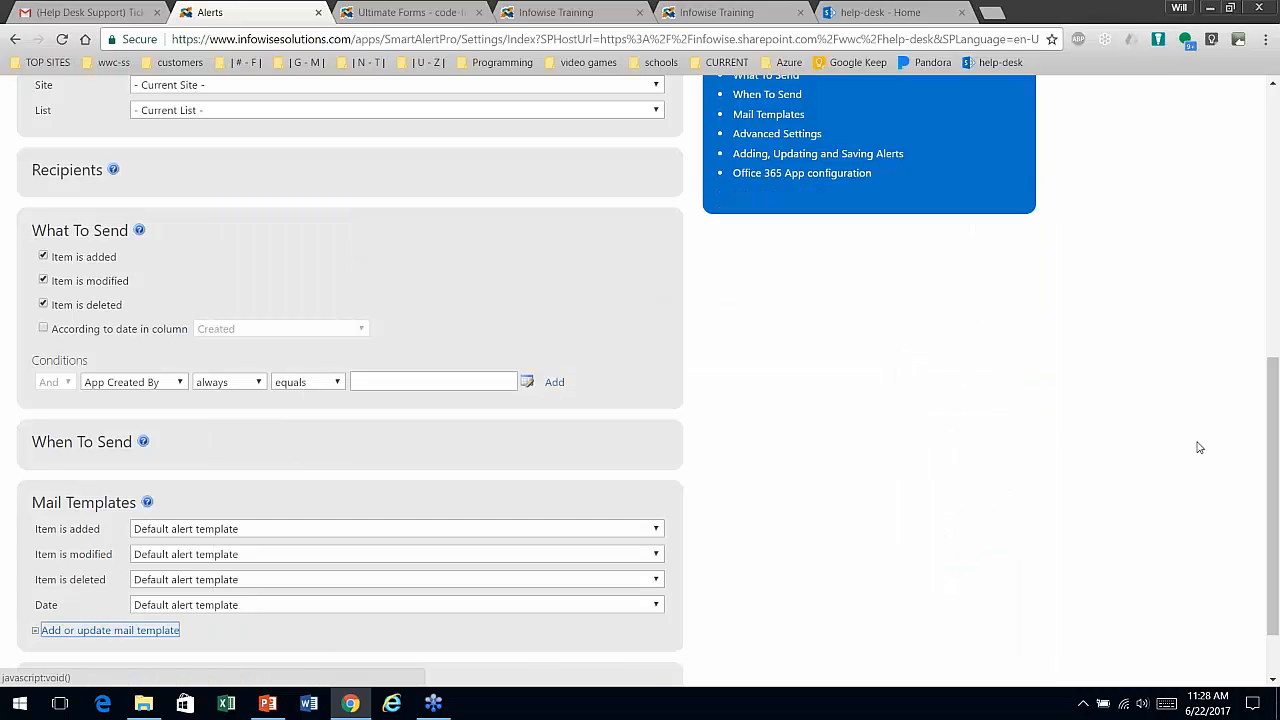
Step: Expand the alert's Recipients section, and review its recipient fields and the existing alerts
{"action": "left_click_drag", "start_coordinate": [1268, 440], "coordinate": [1277, 120]}
{"action": "scroll", "coordinate": [1277, 128], "scroll_direction": "down", "scroll_amount": 5}
{"action": "left_click", "coordinate": [70, 295]}
{"action": "scroll", "coordinate": [200, 451], "scroll_direction": "down", "scroll_amount": 2}
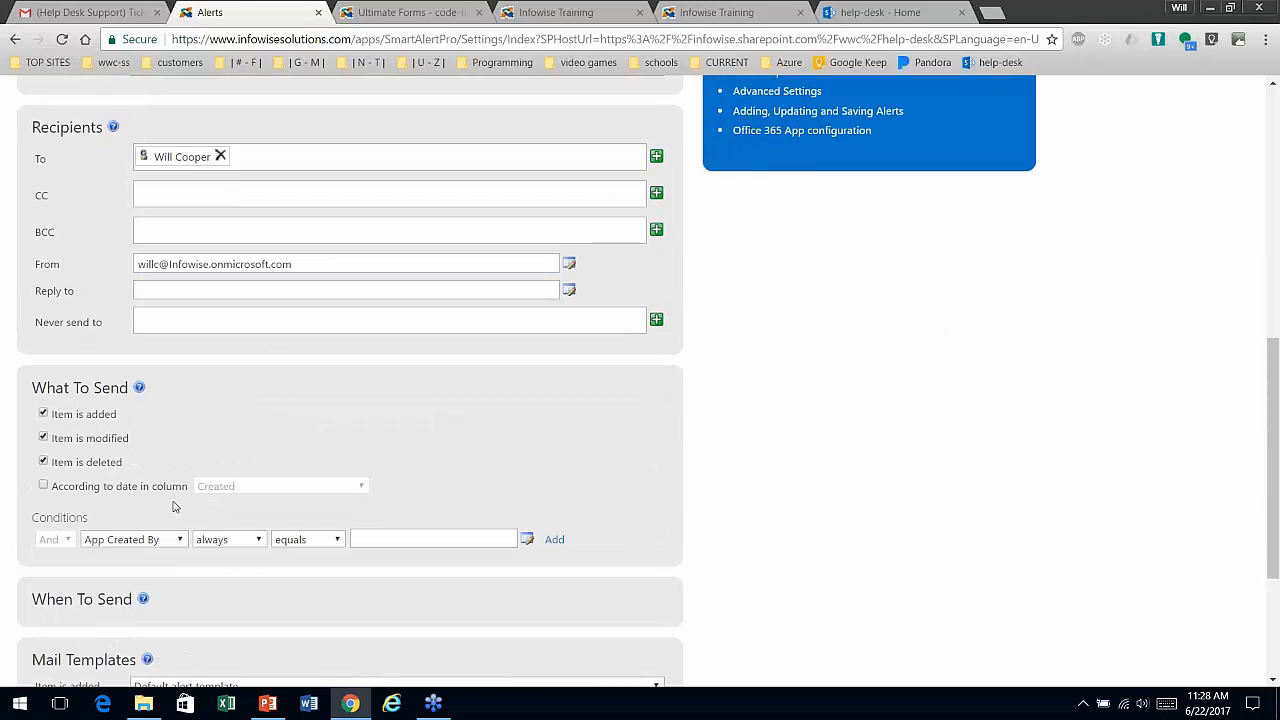
{"action": "scroll", "coordinate": [365, 398], "scroll_direction": "up", "scroll_amount": 4}
{"action": "scroll", "coordinate": [373, 390], "scroll_direction": "up", "scroll_amount": 2}
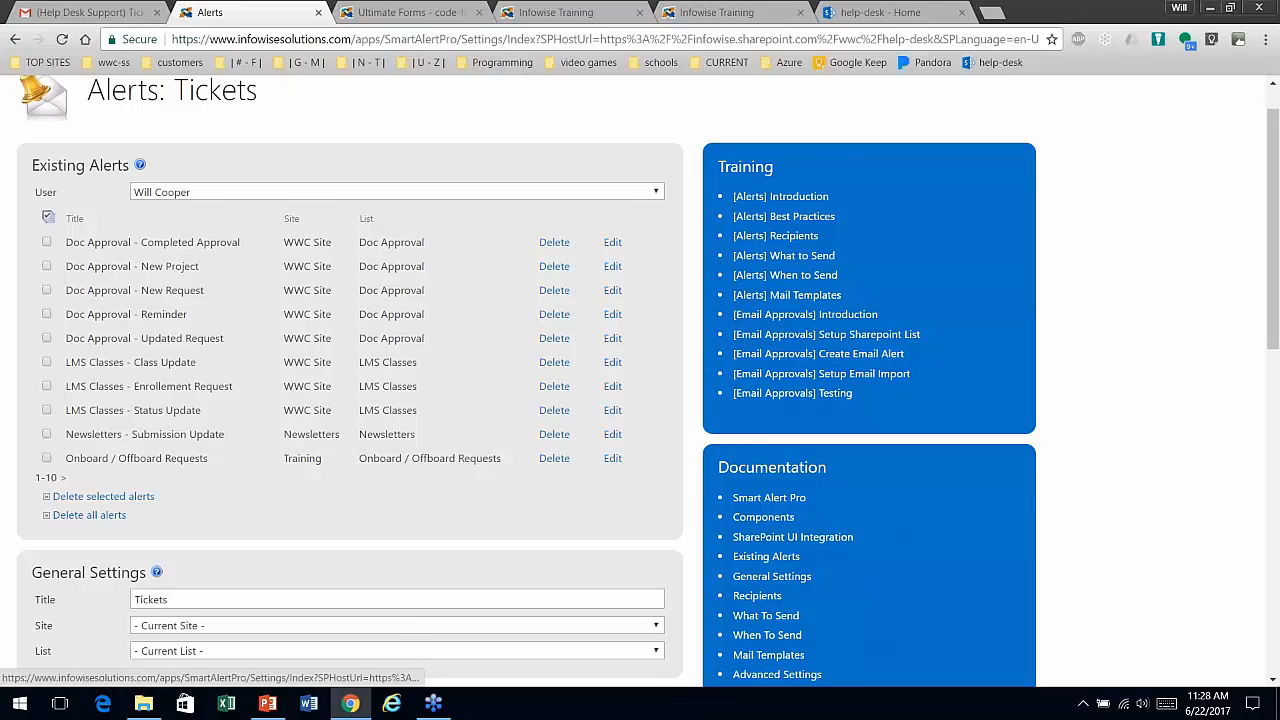
{"action": "scroll", "coordinate": [655, 456], "scroll_direction": "up", "scroll_amount": 1}
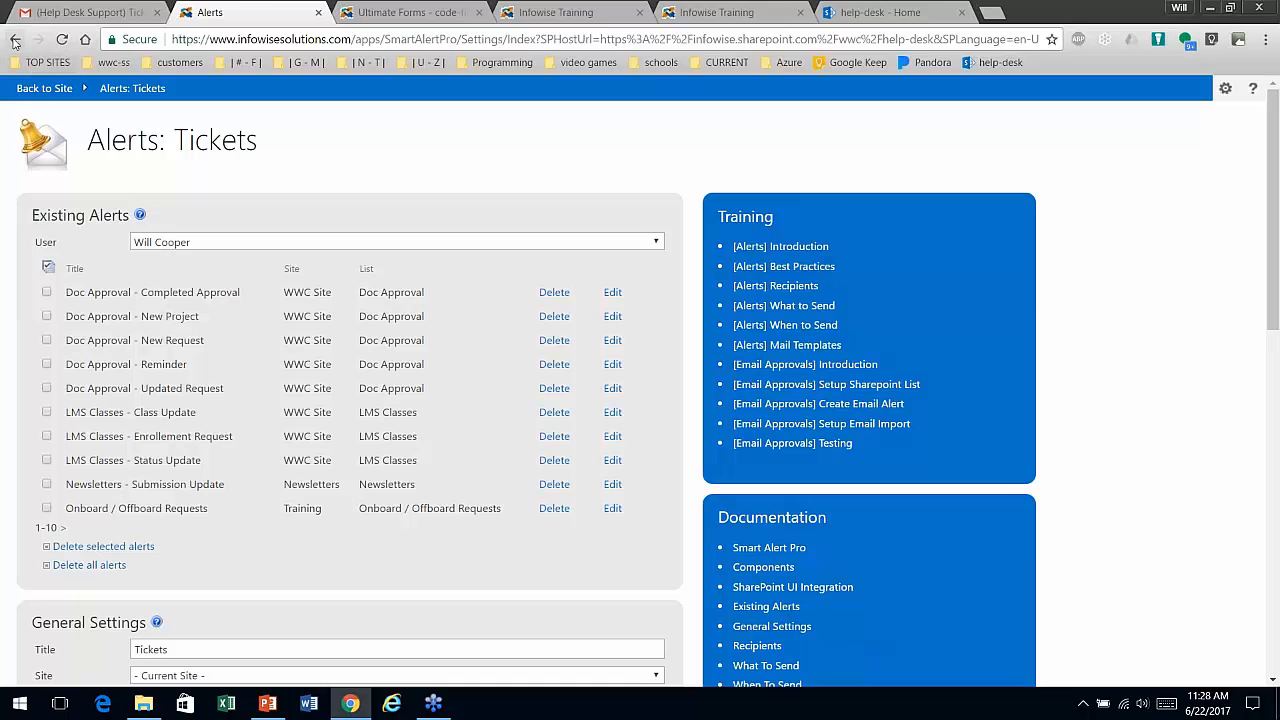
Step: Return to the help-desk site and open the Actions settings for the Tickets list through the list's form design
{"action": "left_click", "coordinate": [42, 88]}
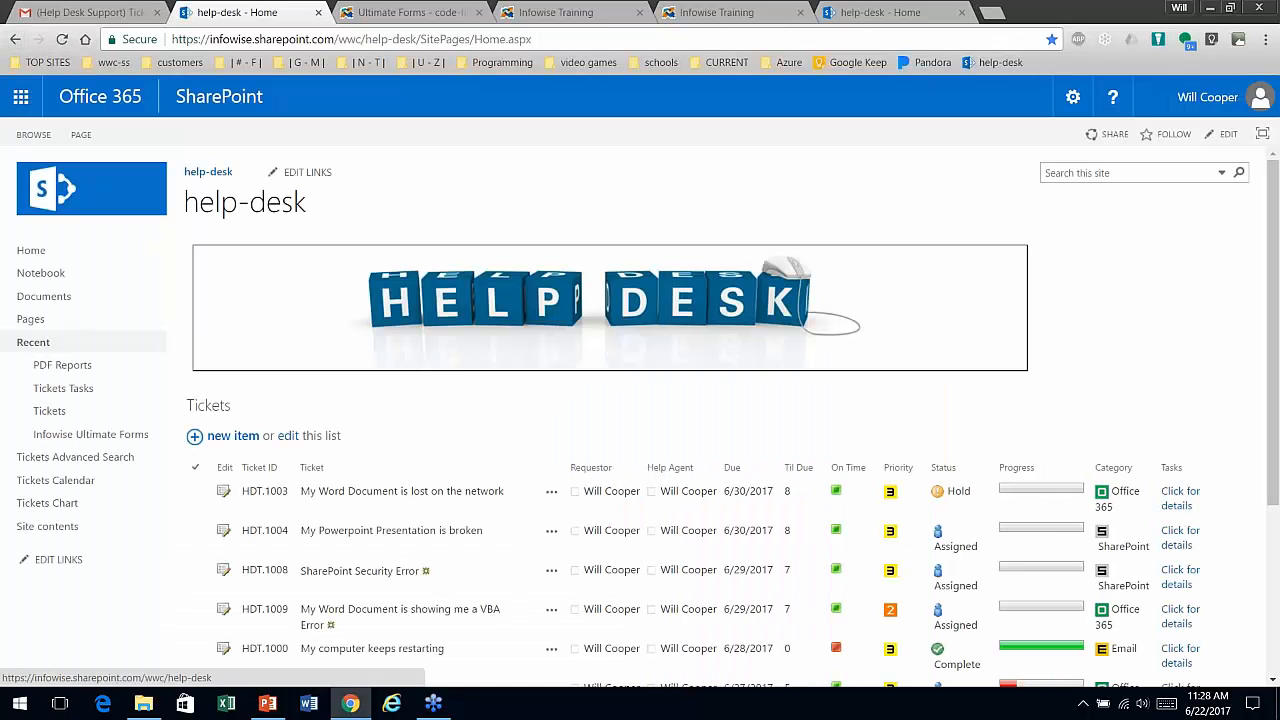
{"action": "left_click", "coordinate": [200, 408]}
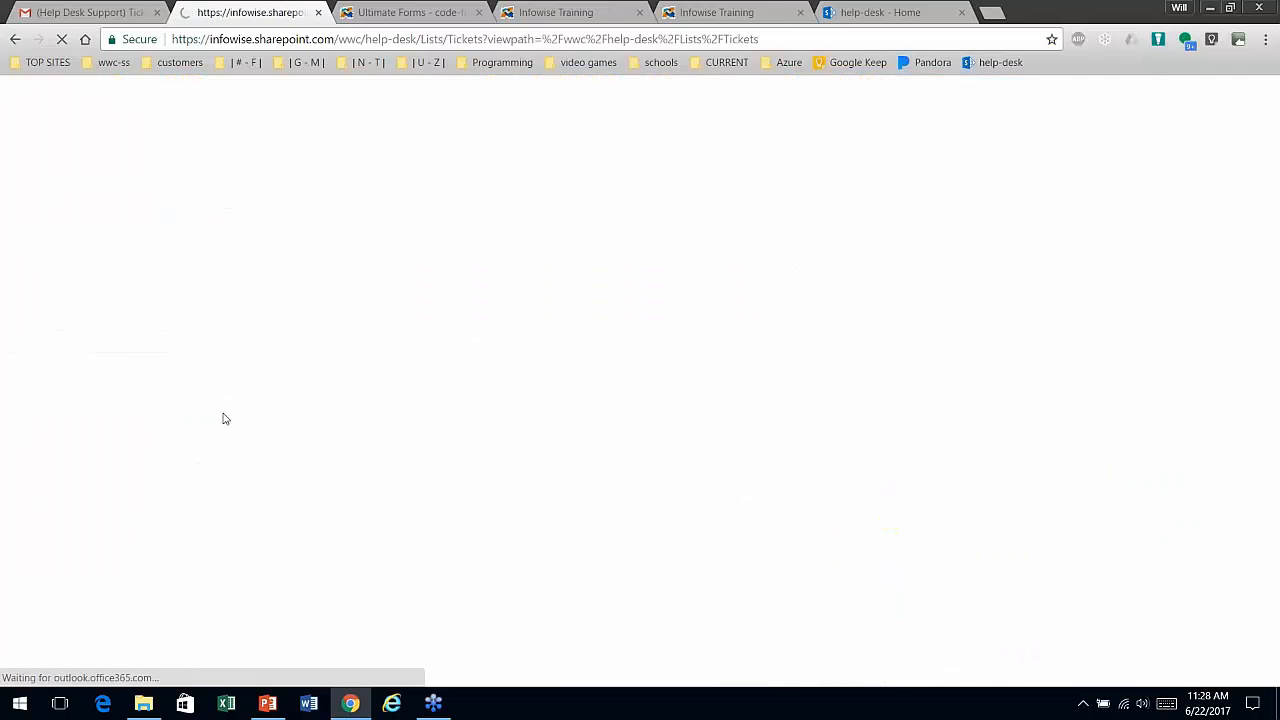
{"action": "left_click", "coordinate": [120, 135]}
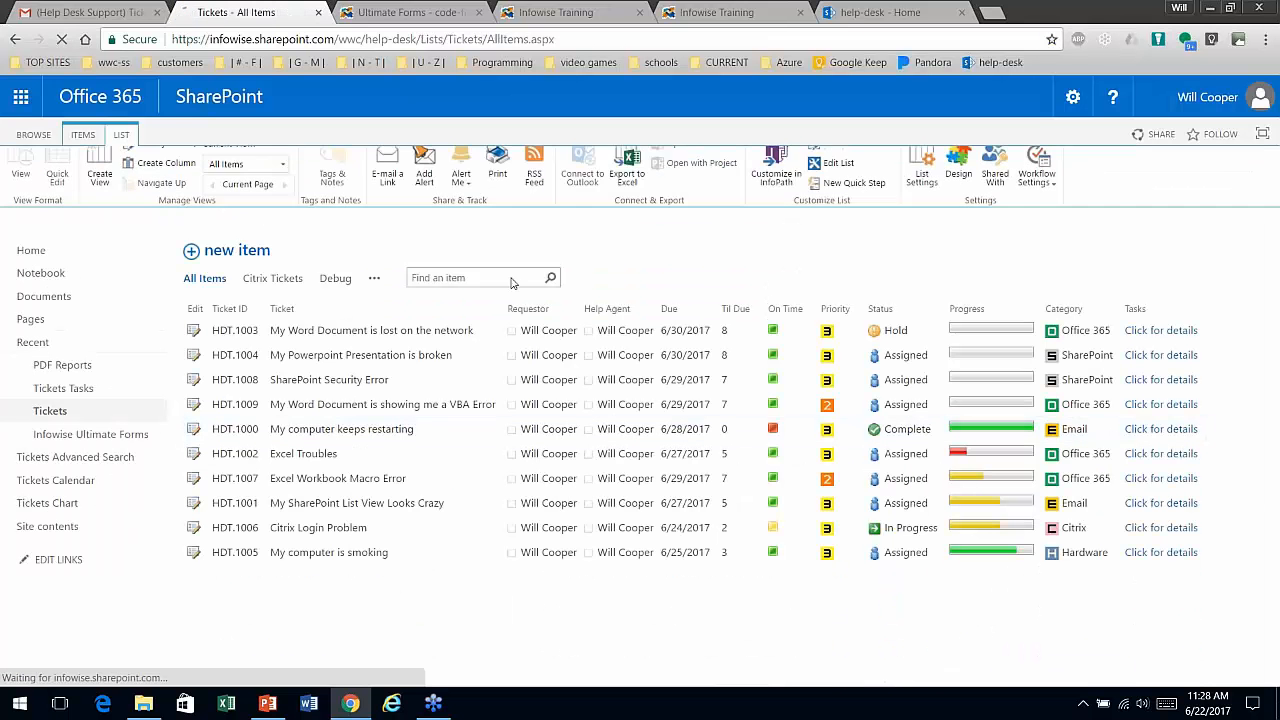
{"action": "left_click", "coordinate": [958, 180]}
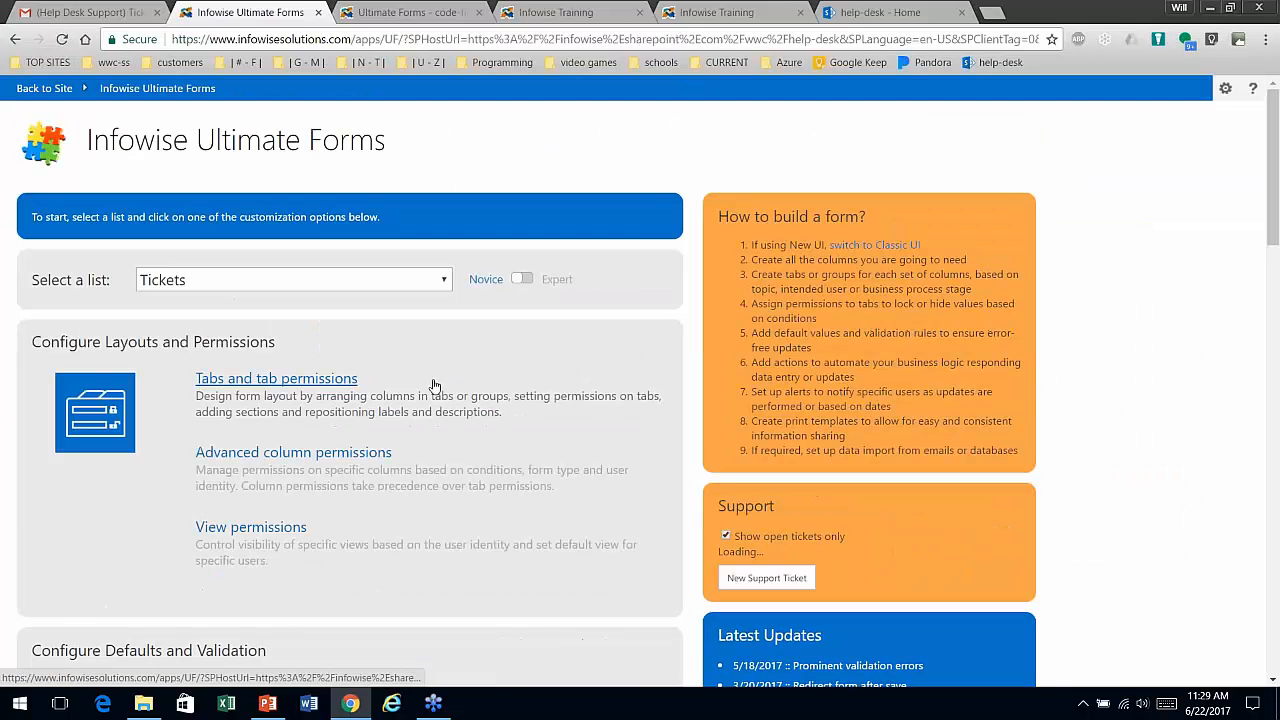
{"action": "scroll", "coordinate": [423, 390], "scroll_direction": "down", "scroll_amount": 5}
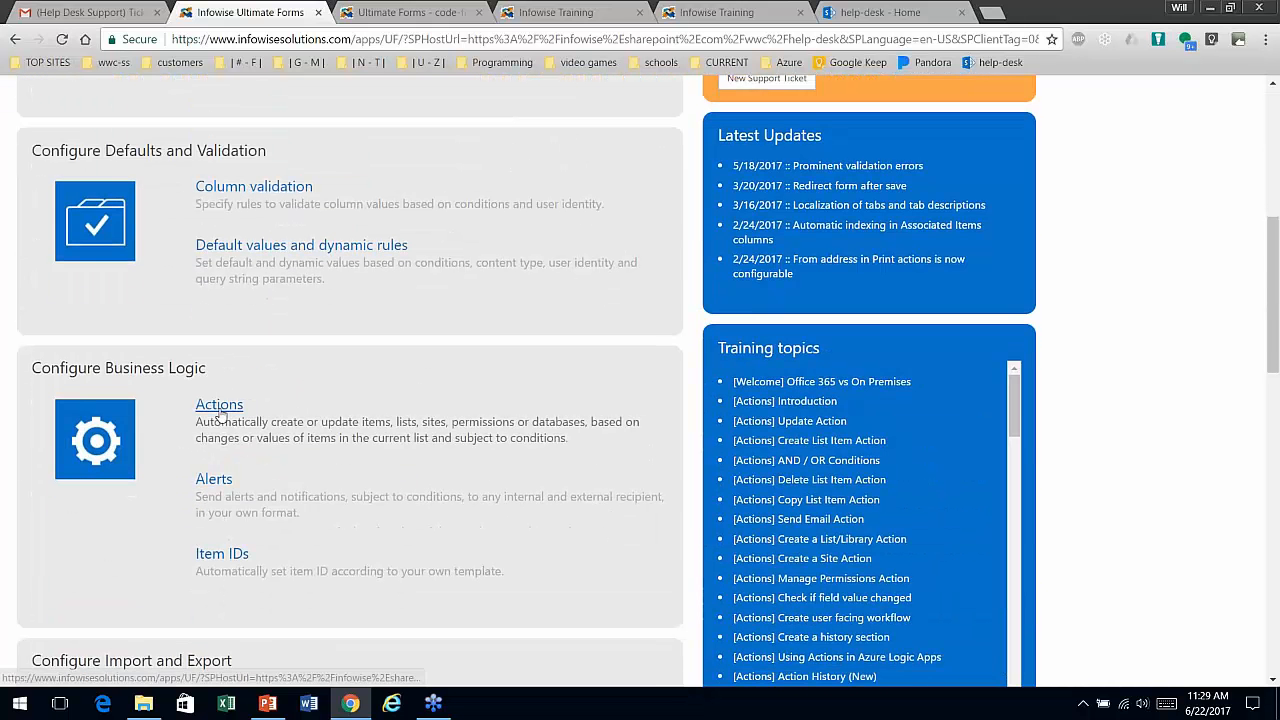
{"action": "left_click", "coordinate": [572, 428]}
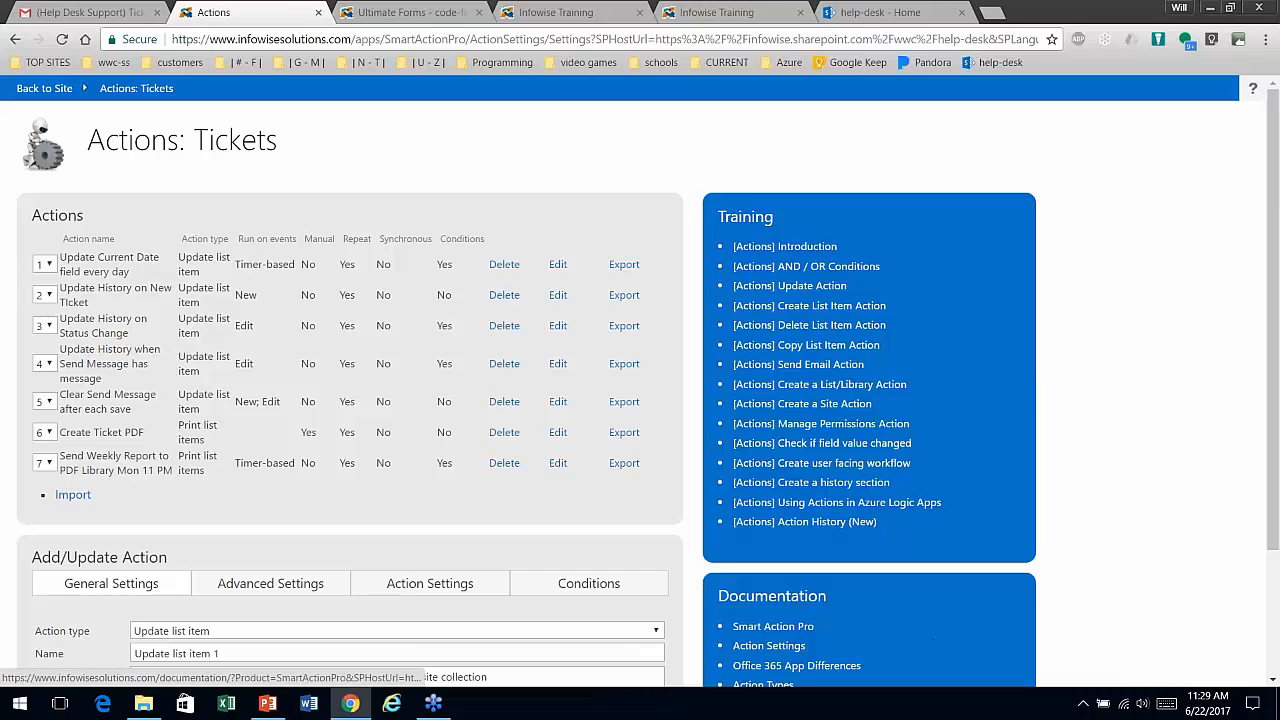
Step: Examine the action types available for a new action, leaving the type as Update list item
{"action": "scroll", "coordinate": [443, 499], "scroll_direction": "down", "scroll_amount": 2}
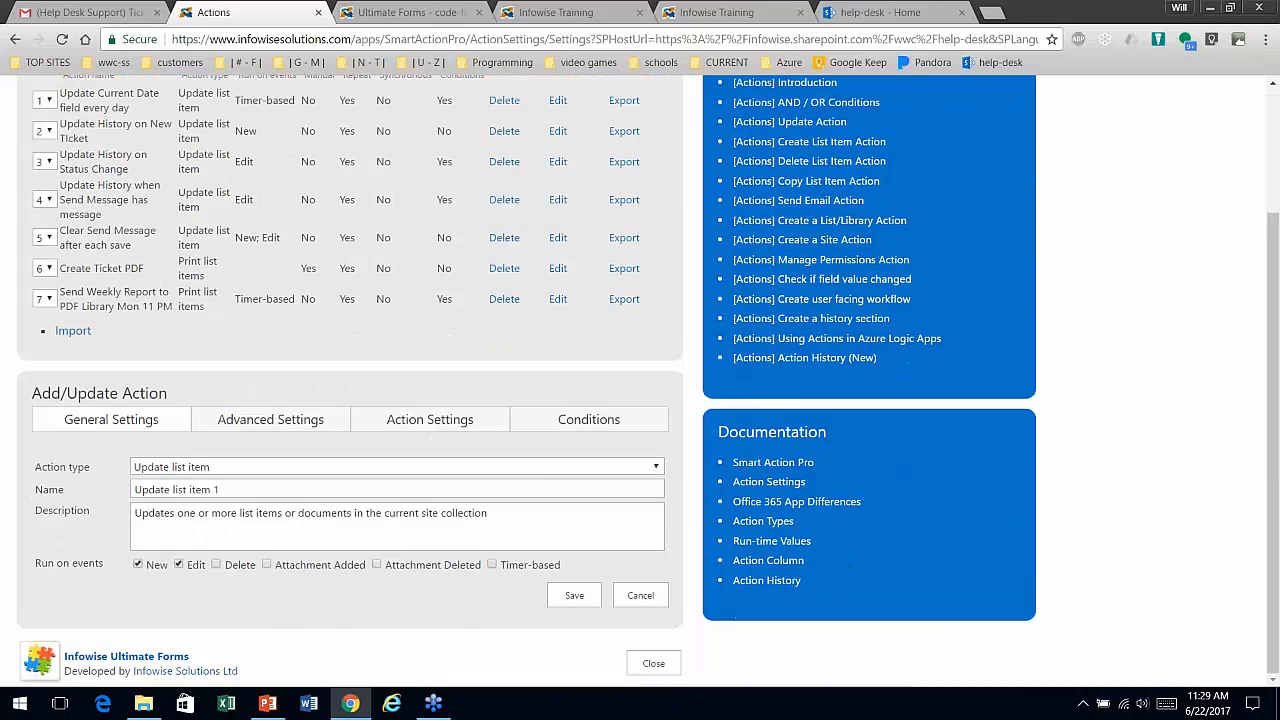
{"action": "left_click", "coordinate": [479, 467]}
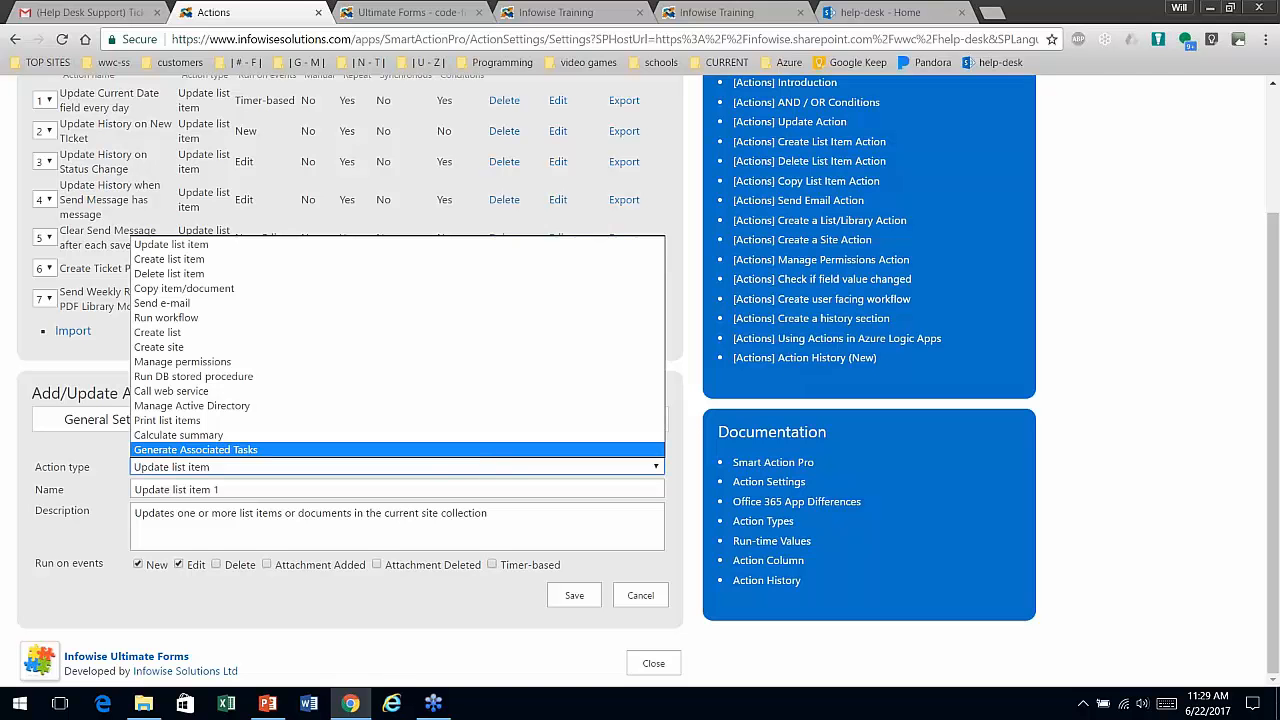
{"action": "left_click", "coordinate": [52, 457]}
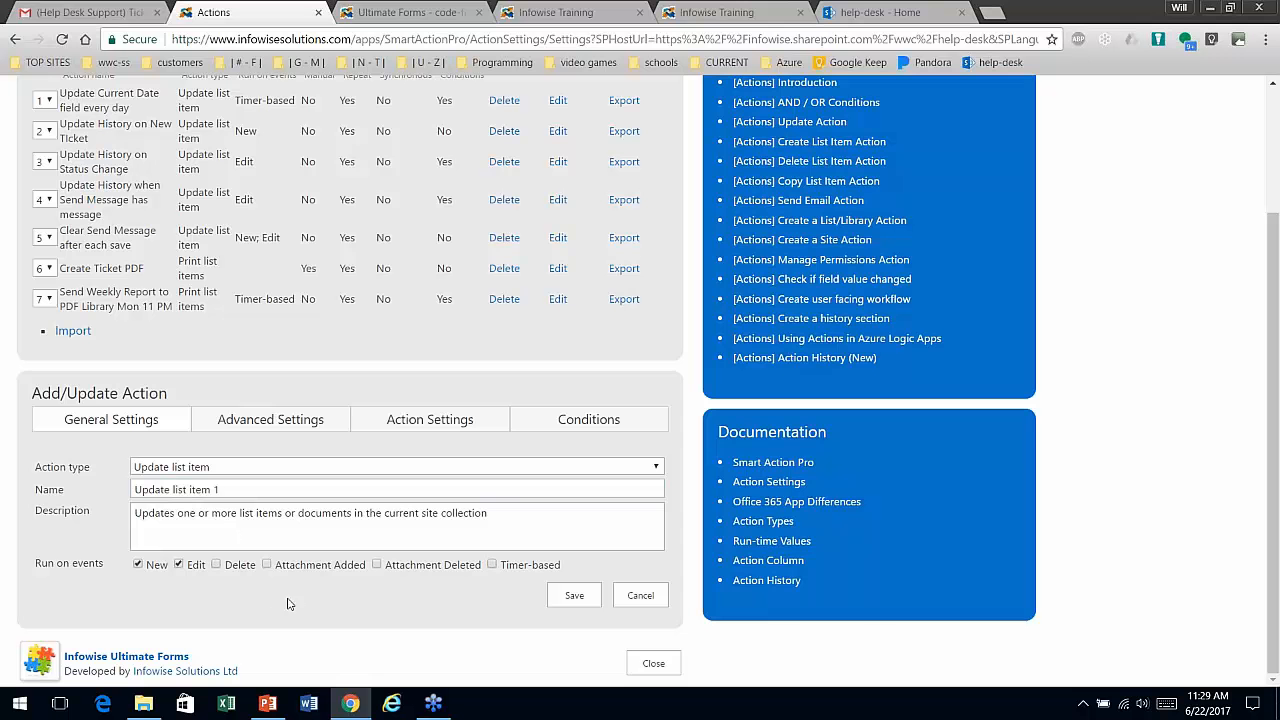
Step: Open the "Update Current Date field every day" action for editing and examine its timer-based schedule
{"action": "scroll", "coordinate": [315, 605], "scroll_direction": "up", "scroll_amount": 3}
{"action": "left_click", "coordinate": [558, 264]}
{"action": "scroll", "coordinate": [314, 437], "scroll_direction": "down", "scroll_amount": 3}
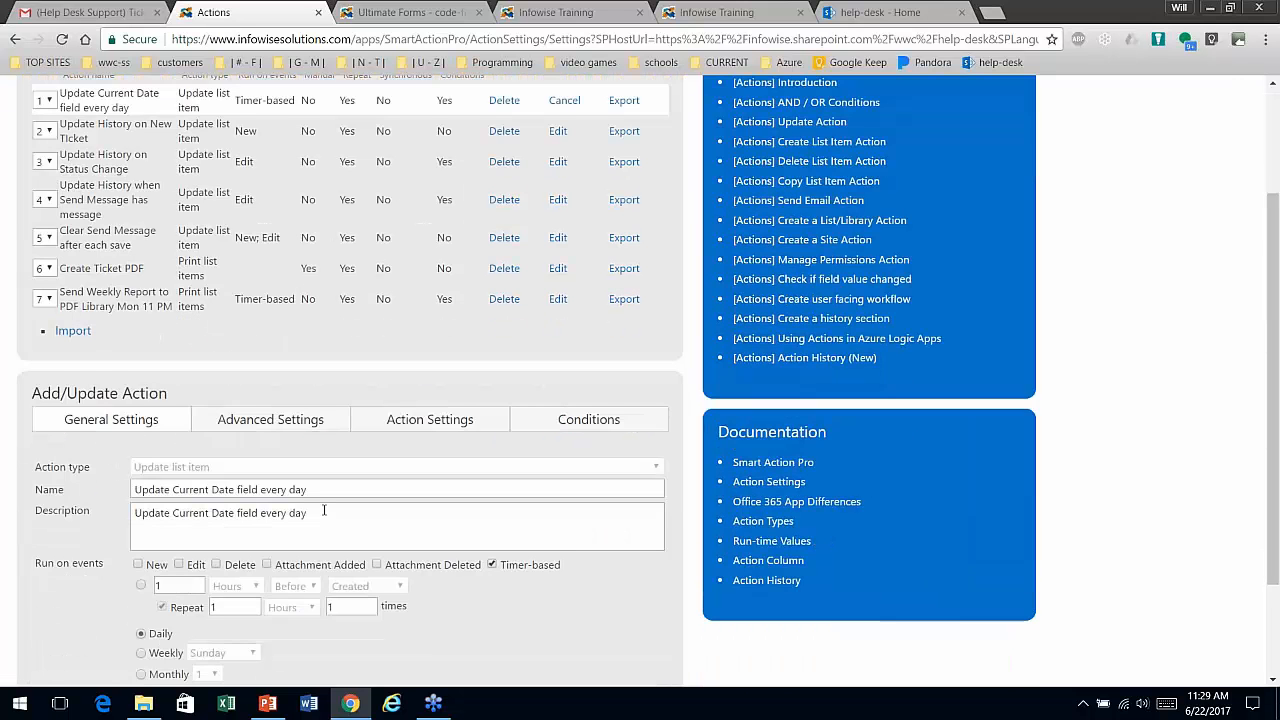
{"action": "scroll", "coordinate": [318, 445], "scroll_direction": "down", "scroll_amount": 3}
{"action": "scroll", "coordinate": [325, 450], "scroll_direction": "up", "scroll_amount": 2}
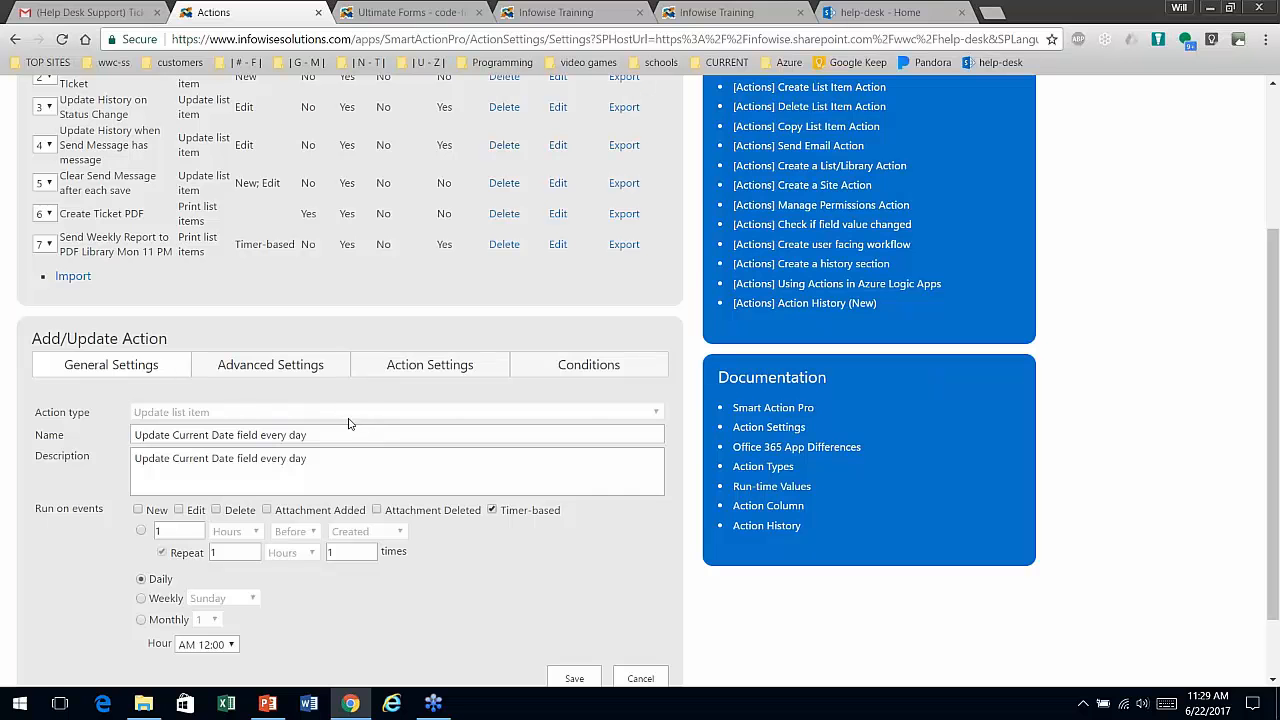
Step: Examine the advanced settings, values to set, item filter and conditions of the daily Current Date action
{"action": "left_click", "coordinate": [306, 367]}
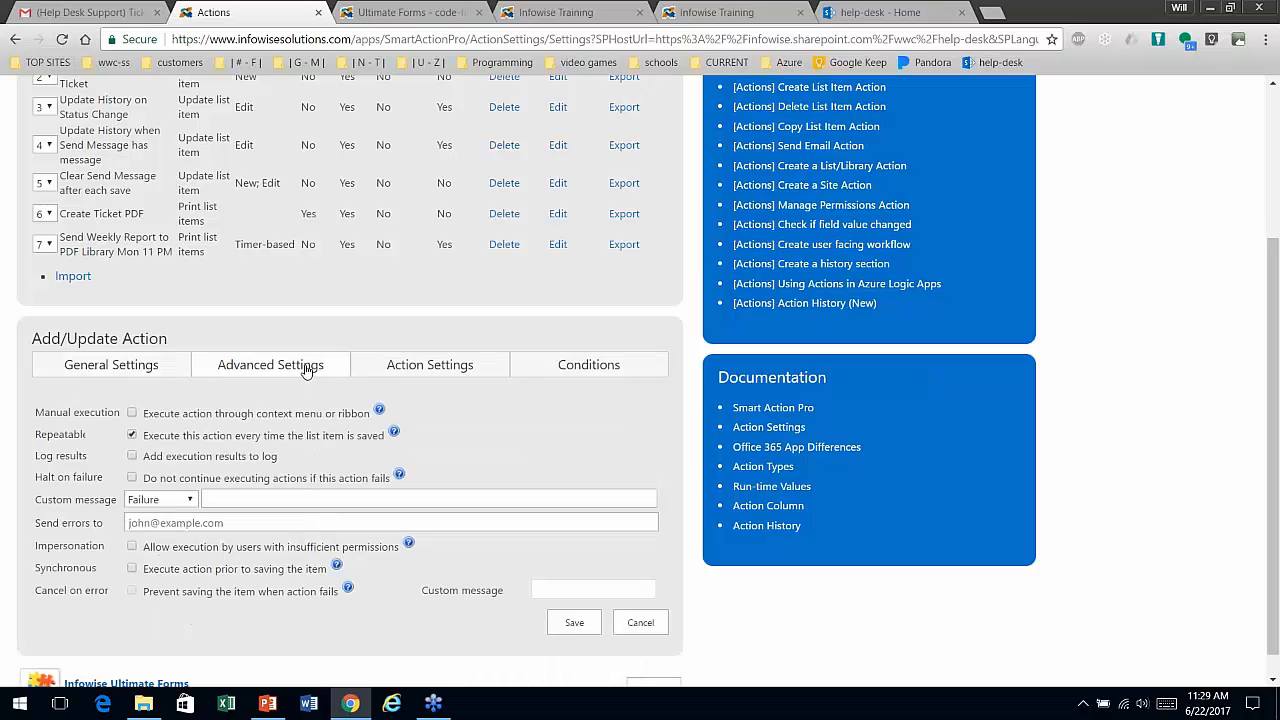
{"action": "left_click", "coordinate": [430, 368]}
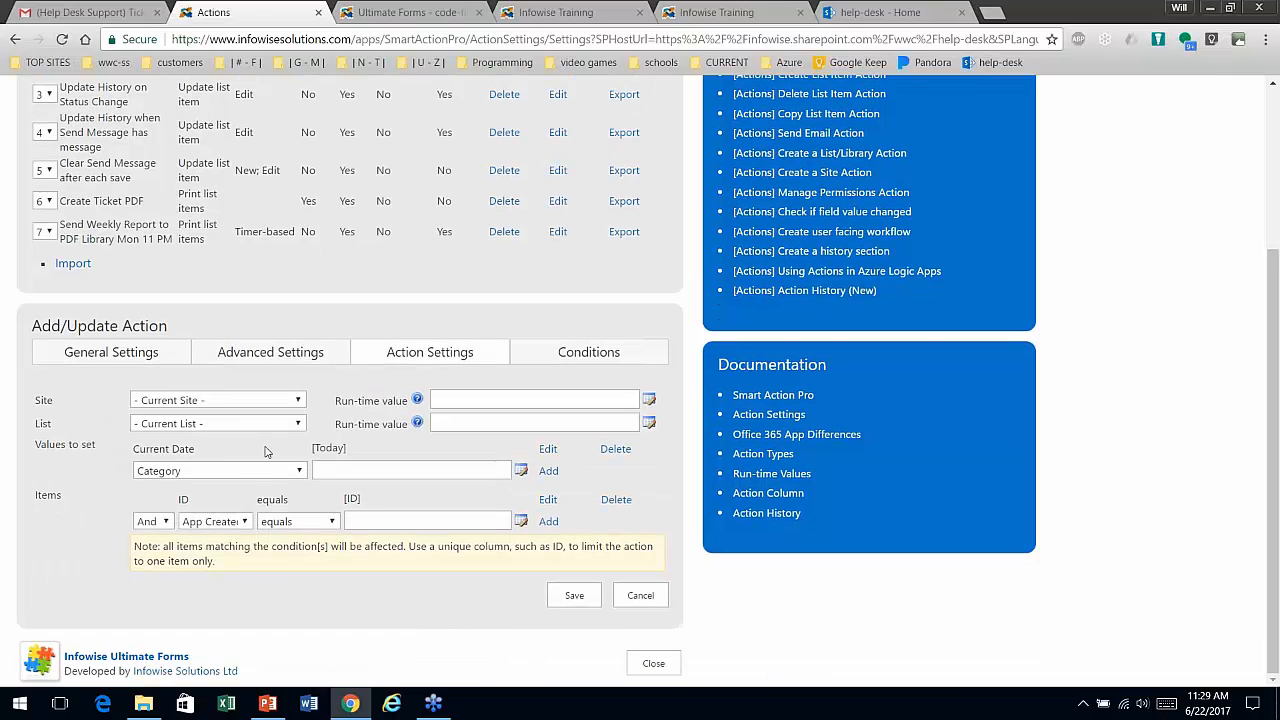
{"action": "left_click_drag", "start_coordinate": [207, 457], "coordinate": [139, 450]}
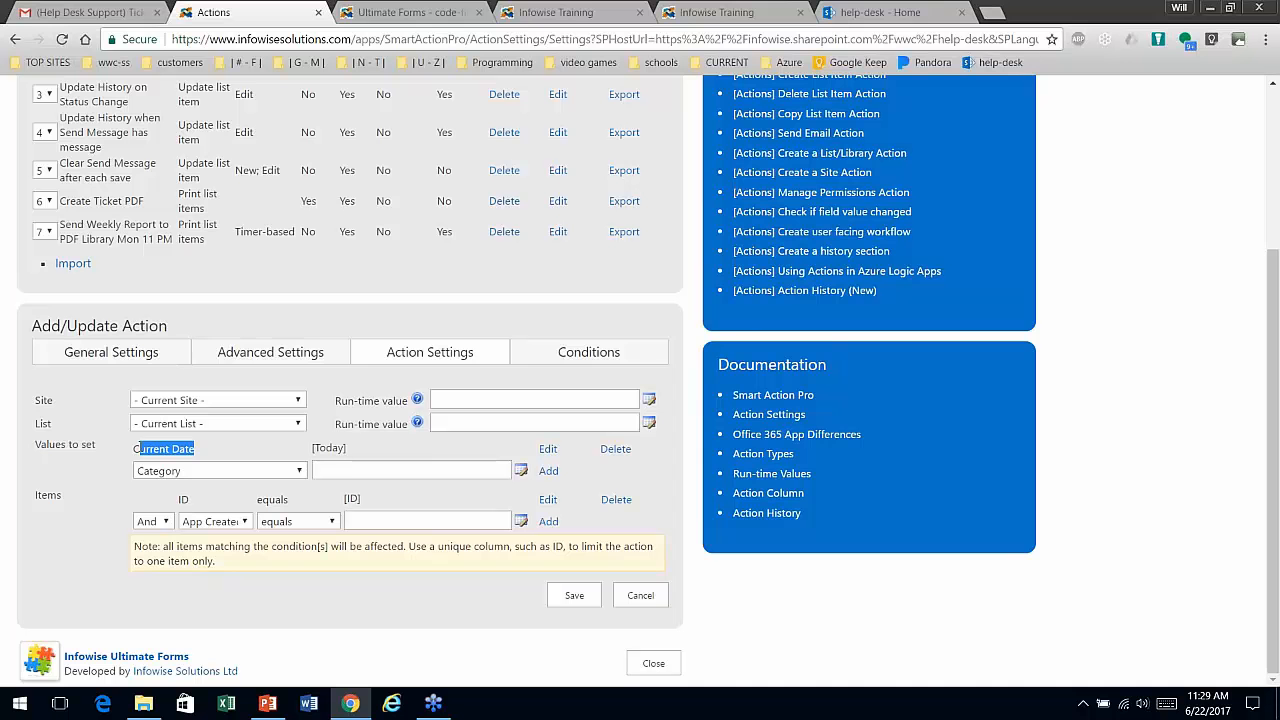
{"action": "left_click", "coordinate": [130, 503]}
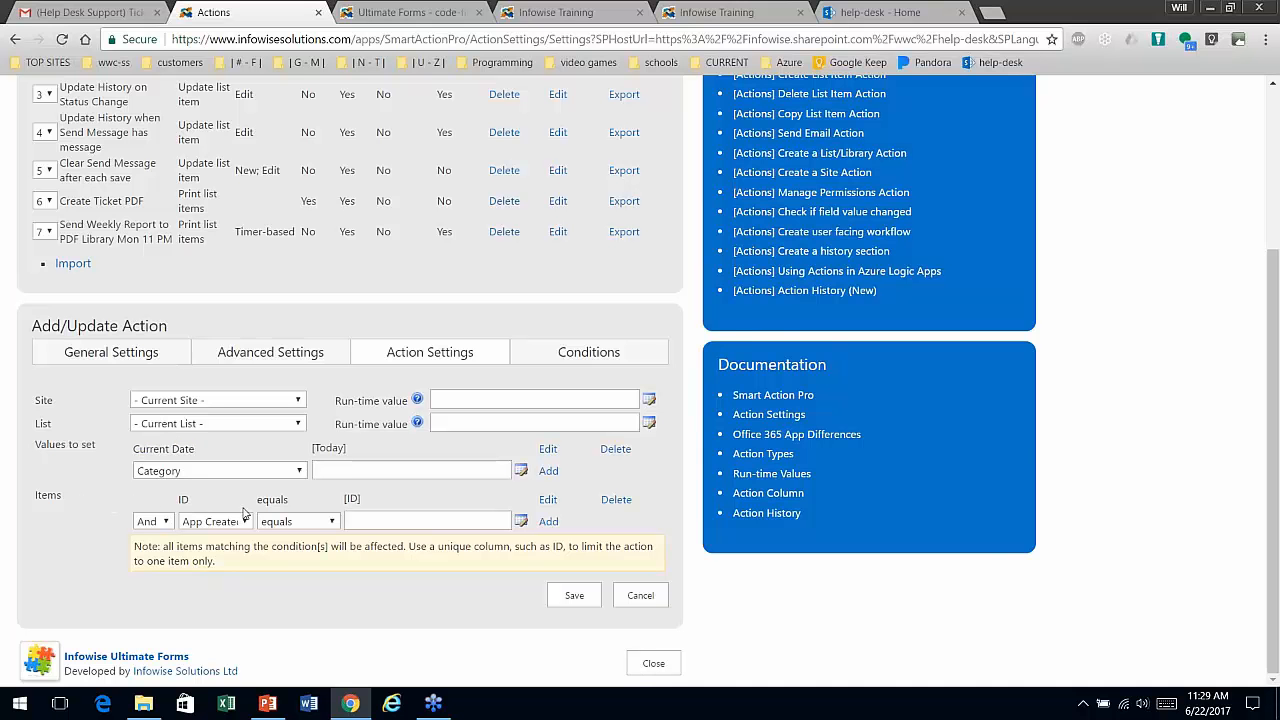
{"action": "left_click", "coordinate": [520, 352]}
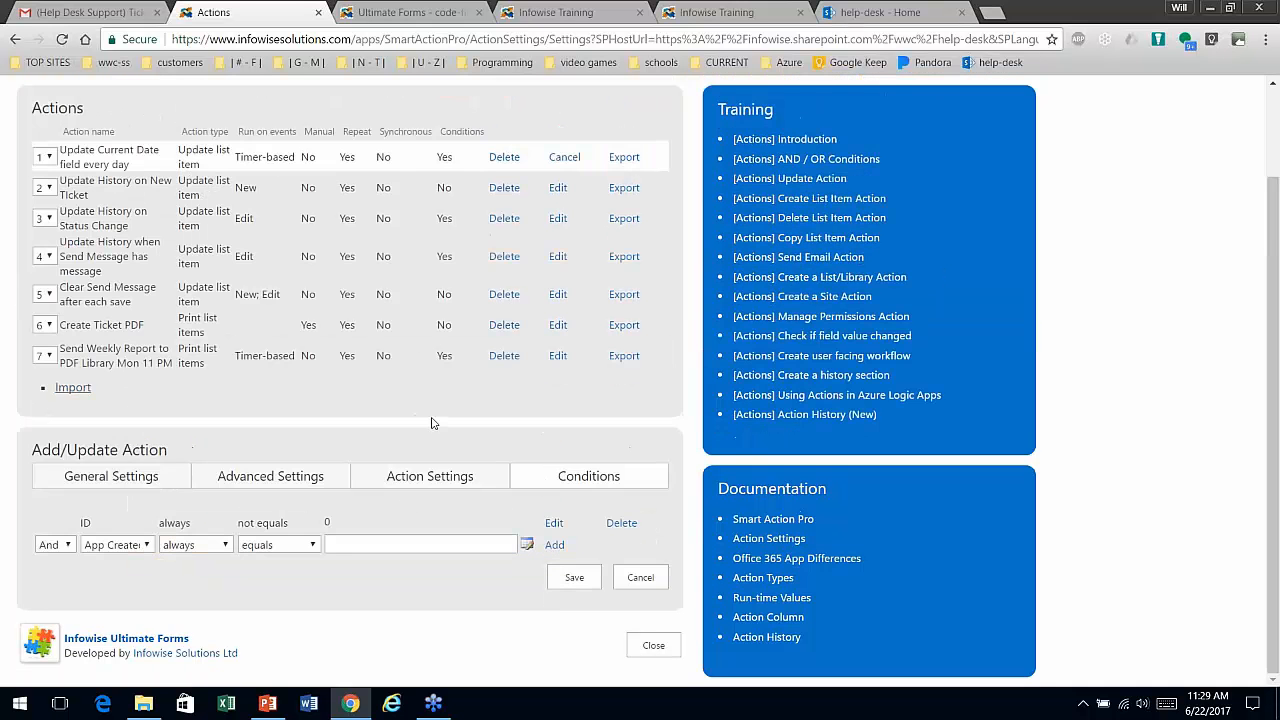
{"action": "left_click", "coordinate": [404, 478]}
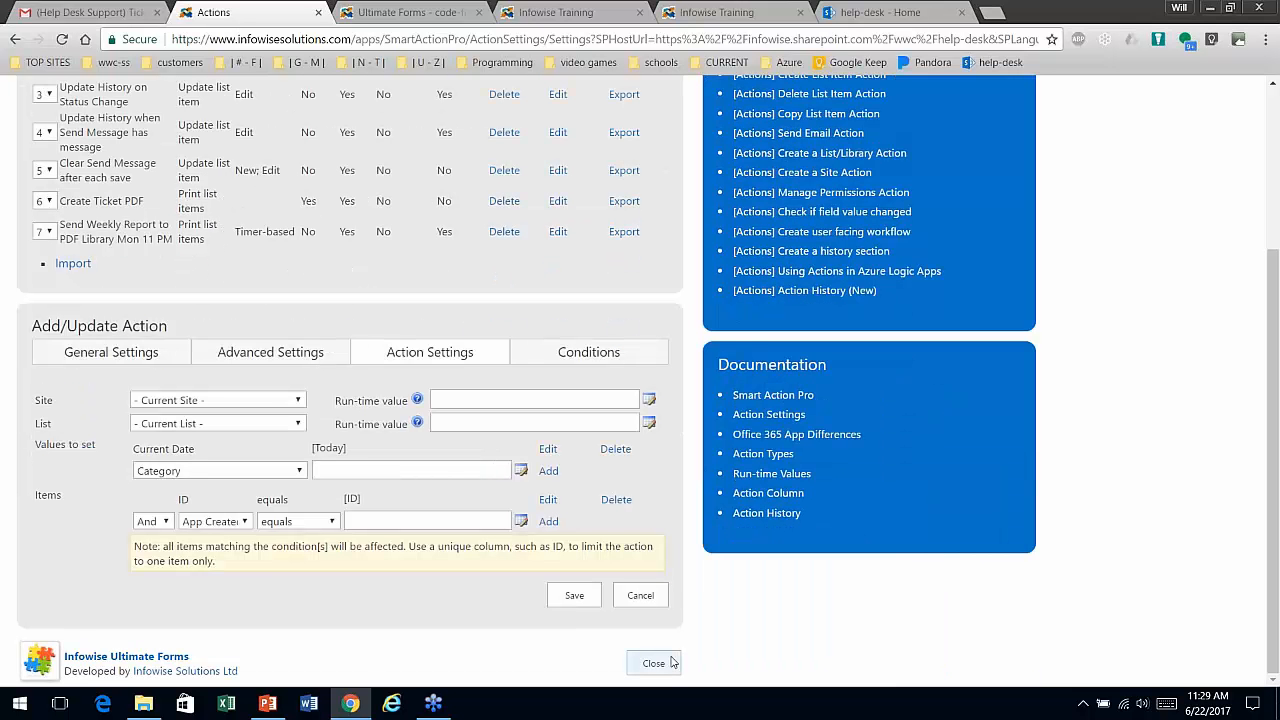
Step: Review the Tickets actions, highlighting Update History on New Ticket and Create Ticket PDF, and close the Actions settings
{"action": "scroll", "coordinate": [369, 380], "scroll_direction": "up", "scroll_amount": 3}
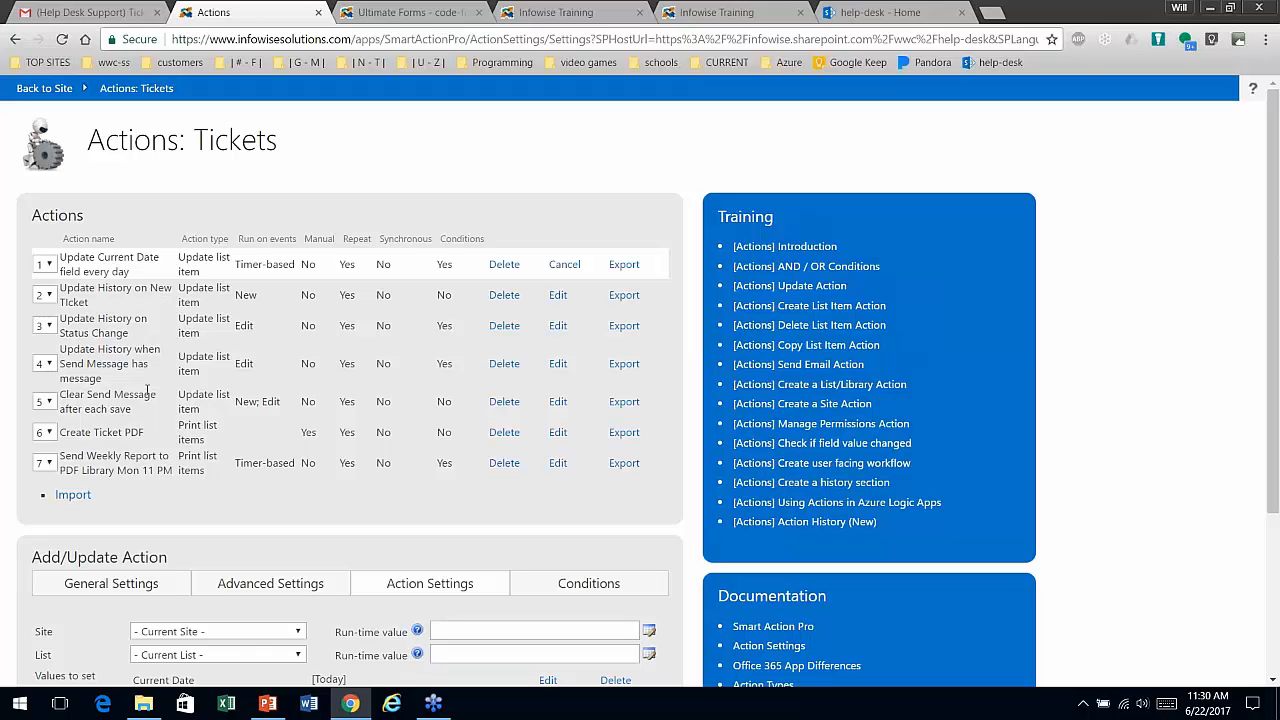
{"action": "mouse_move", "coordinate": [61, 272]}
{"action": "left_mouse_down"}
{"action": "mouse_move", "coordinate": [89, 302]}
{"action": "mouse_move", "coordinate": [65, 286]}
{"action": "left_mouse_up"}
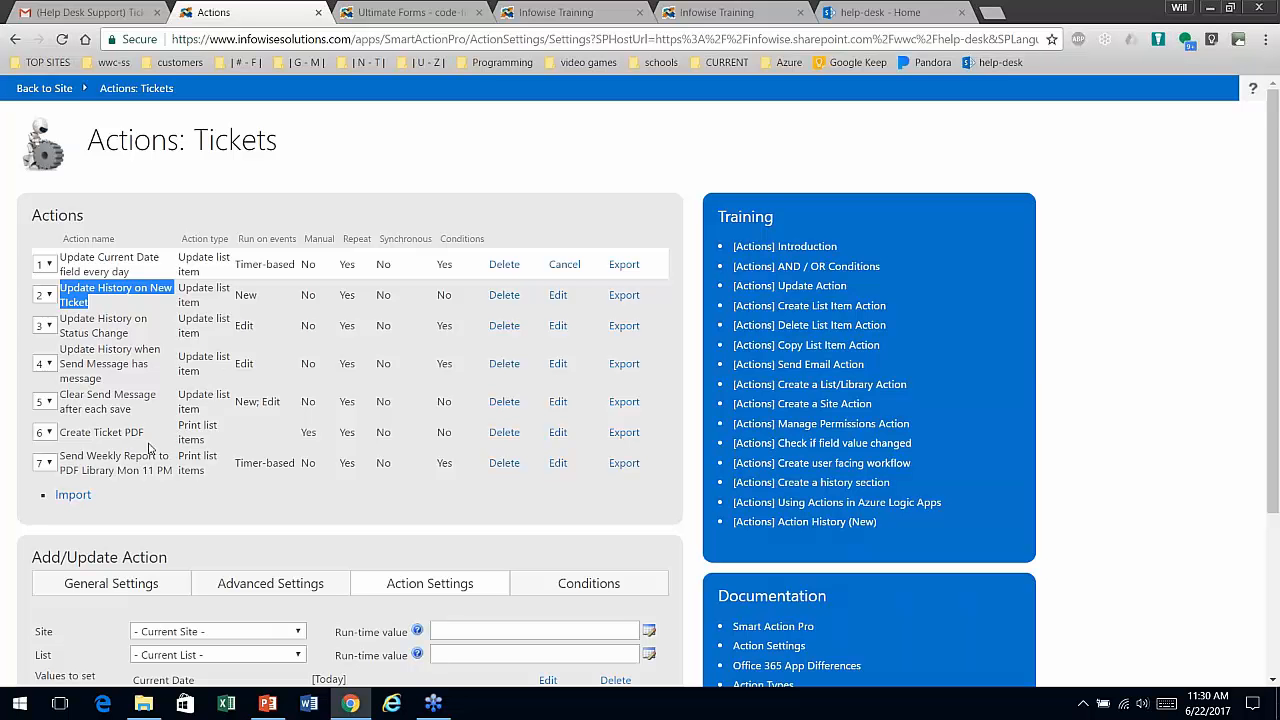
{"action": "left_click_drag", "start_coordinate": [152, 437], "coordinate": [62, 432]}
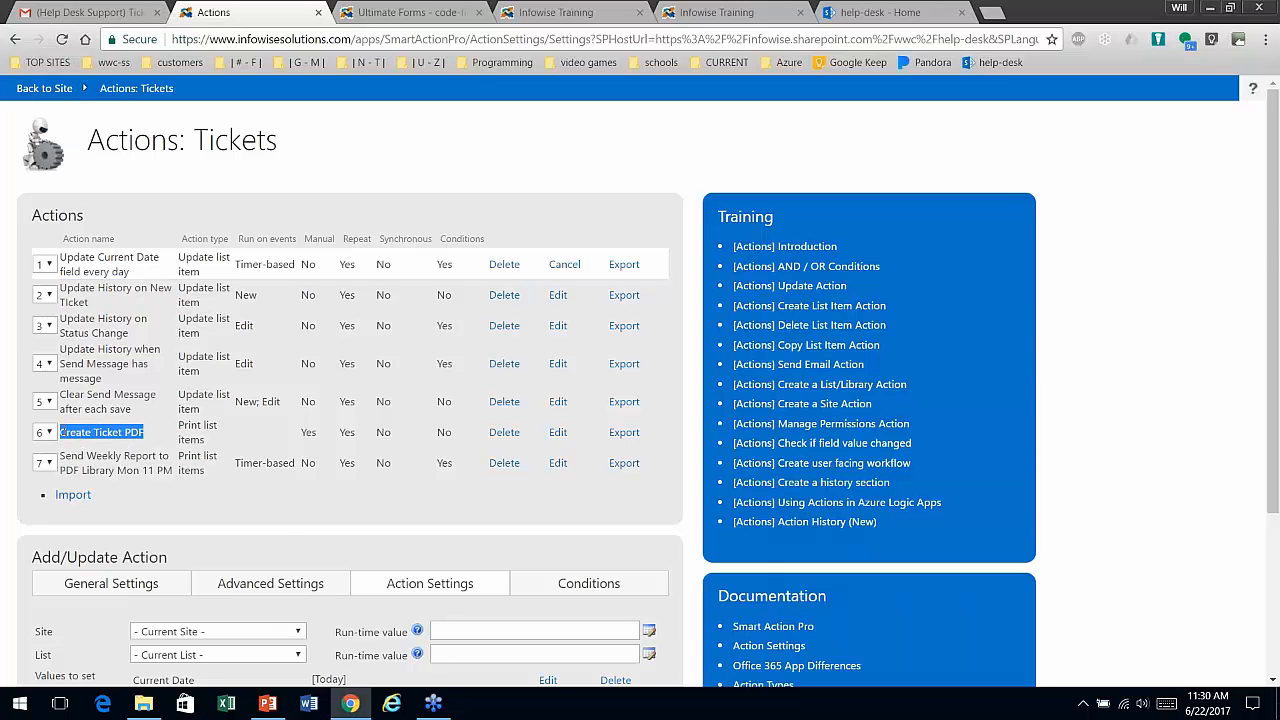
{"action": "scroll", "coordinate": [137, 410], "scroll_direction": "down", "scroll_amount": 3}
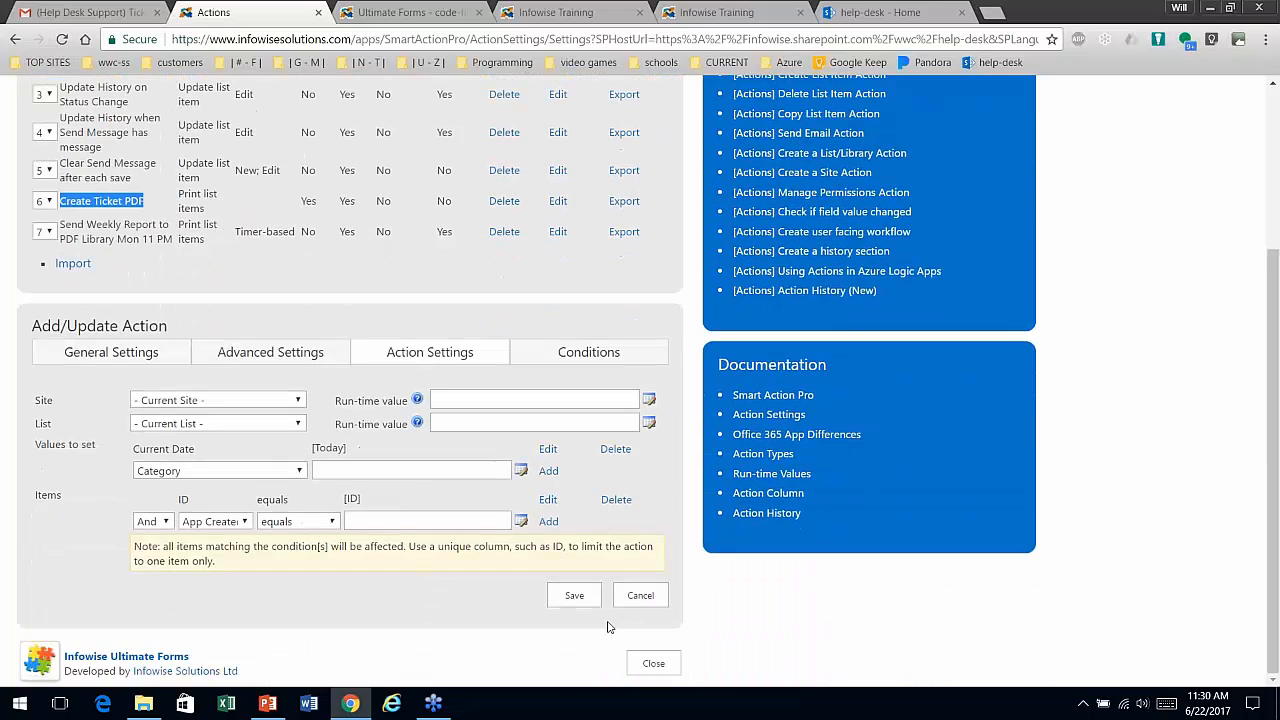
{"action": "left_click", "coordinate": [668, 665]}
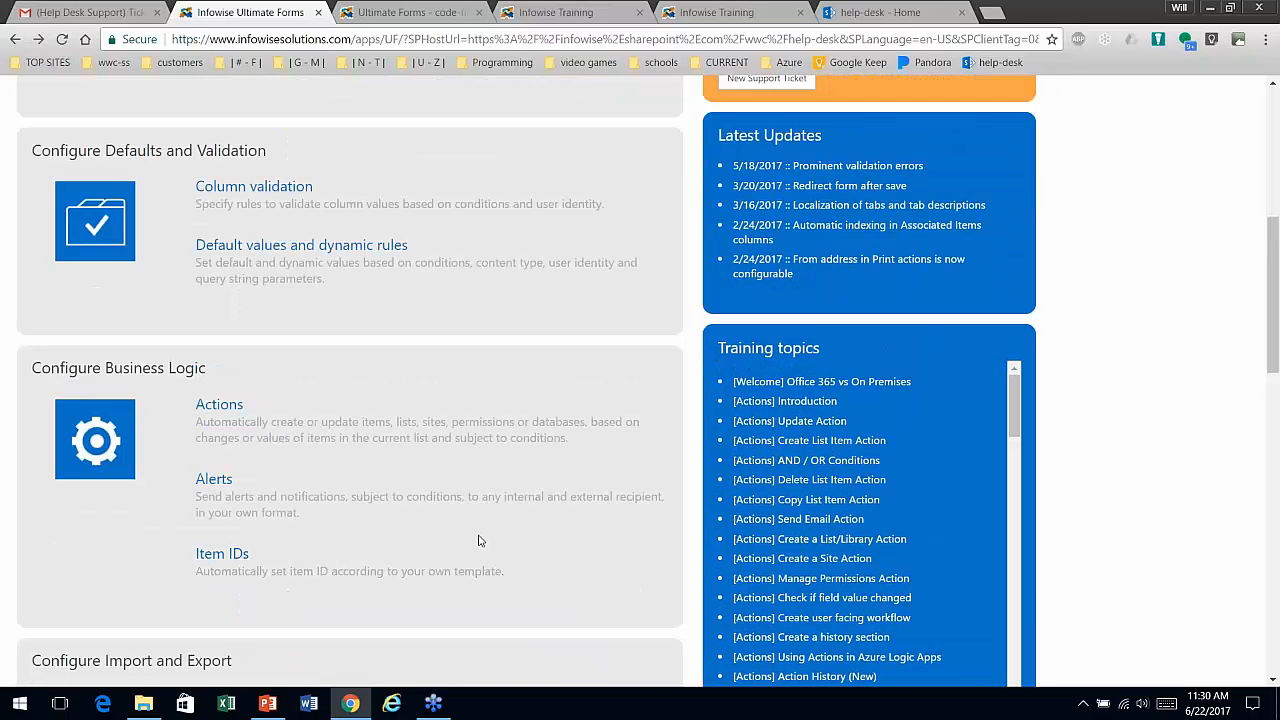
Step: Open the Tickets-Chart chart for editing, examine its data settings and status colors, and return to the Ultimate Forms options
{"action": "scroll", "coordinate": [350, 468], "scroll_direction": "down", "scroll_amount": 3}
{"action": "scroll", "coordinate": [349, 467], "scroll_direction": "down", "scroll_amount": 3}
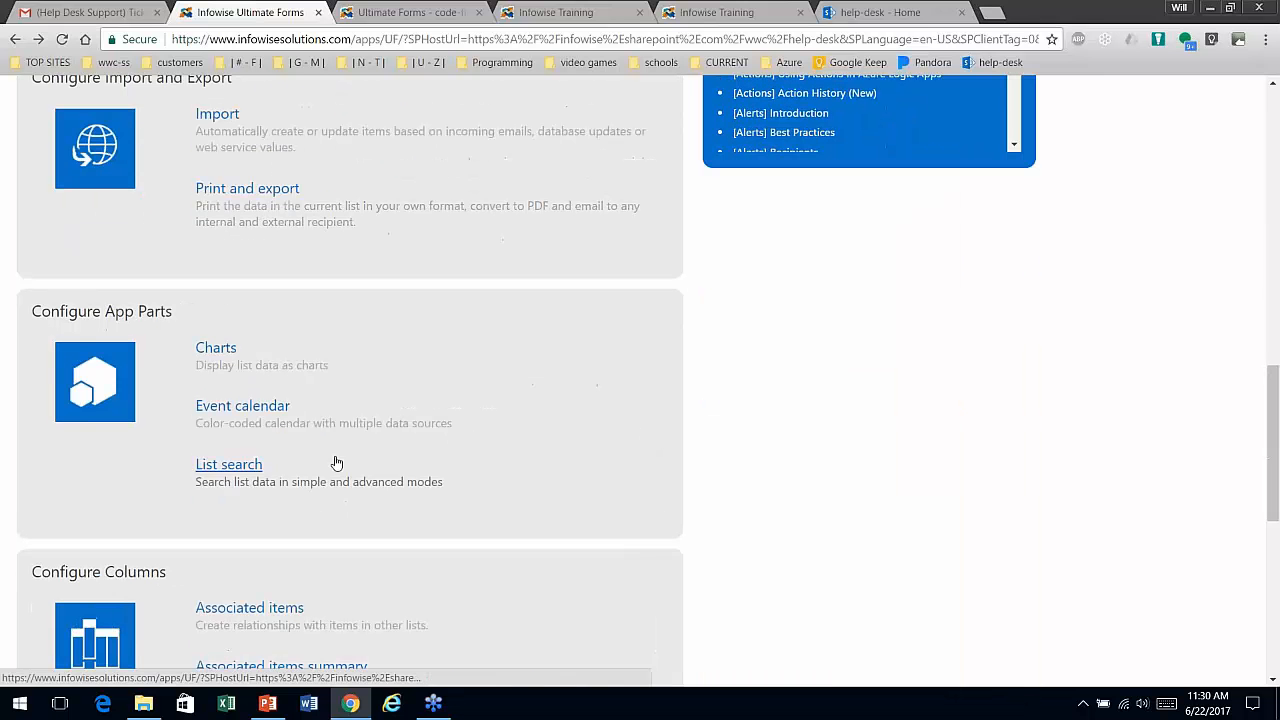
{"action": "left_click", "coordinate": [216, 348]}
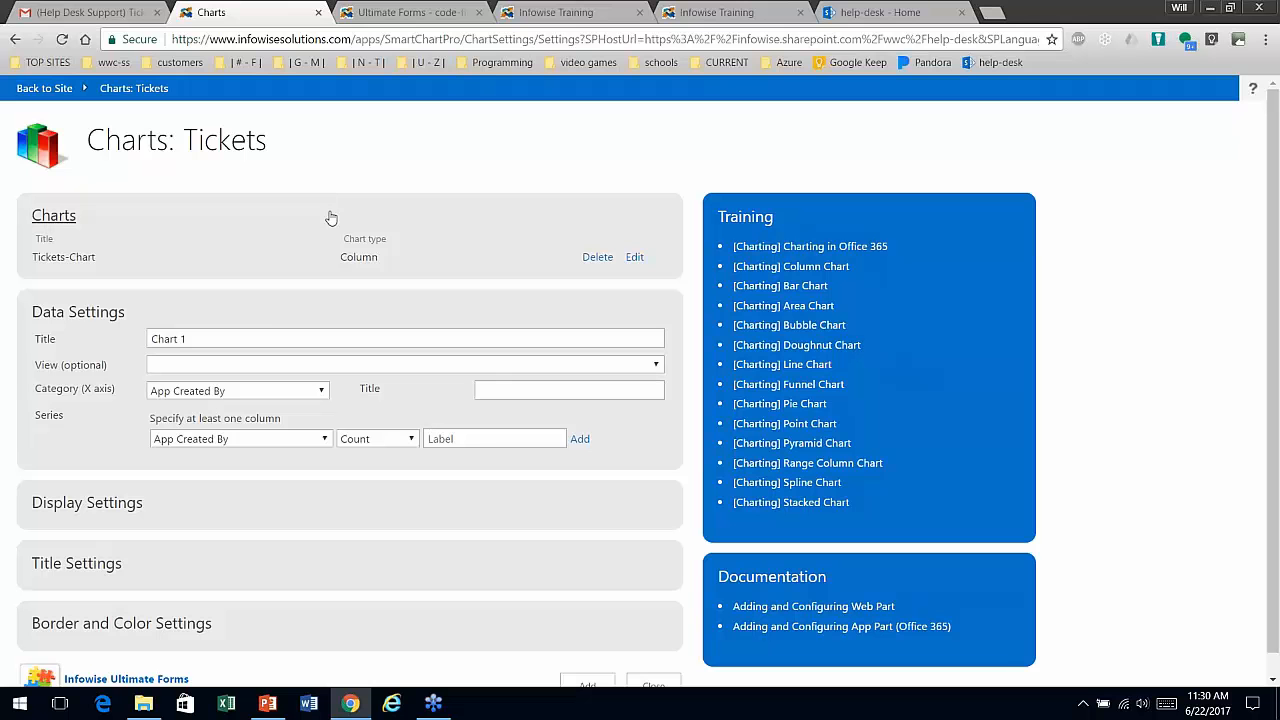
{"action": "left_click", "coordinate": [634, 257]}
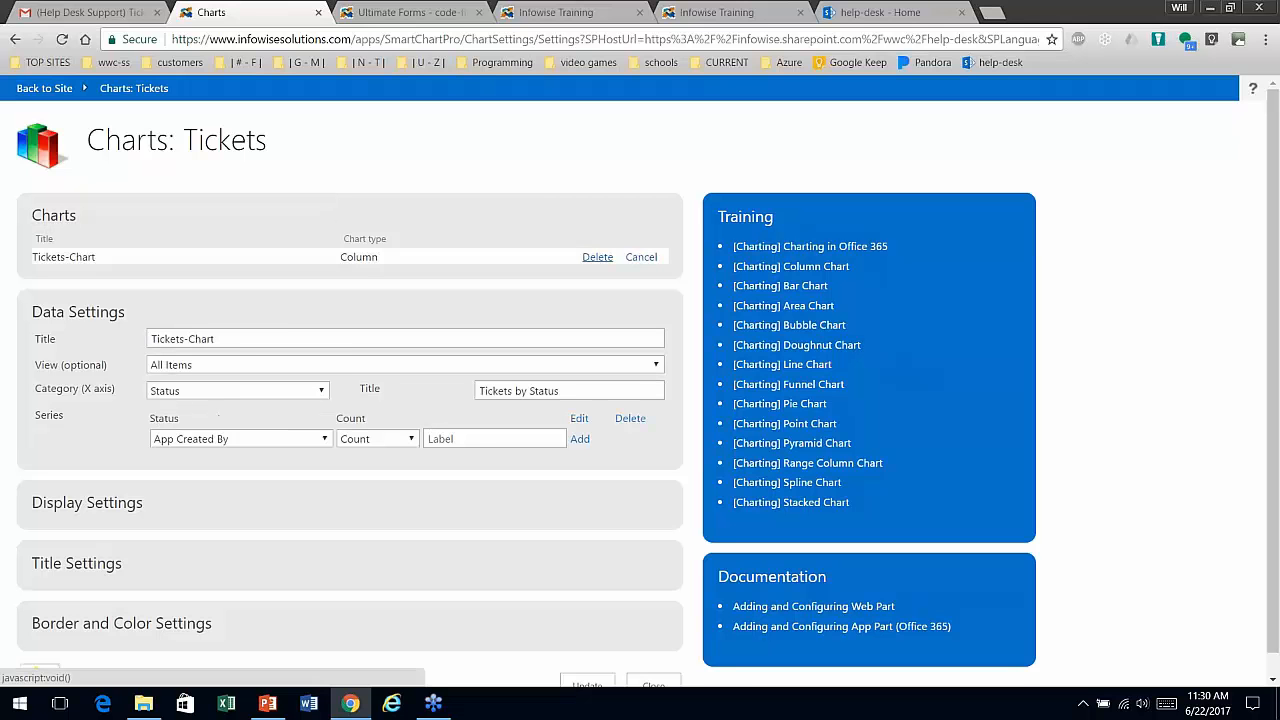
{"action": "scroll", "coordinate": [364, 290], "scroll_direction": "down", "scroll_amount": 1}
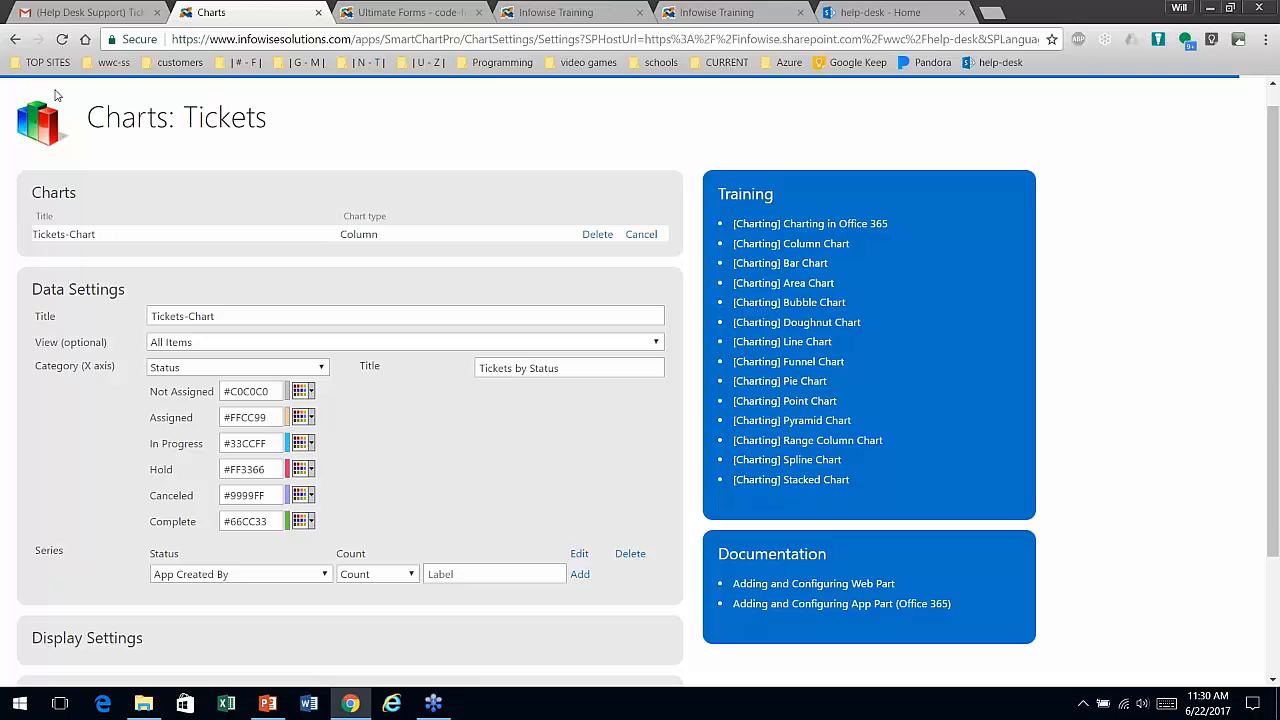
{"action": "left_click", "coordinate": [15, 39]}
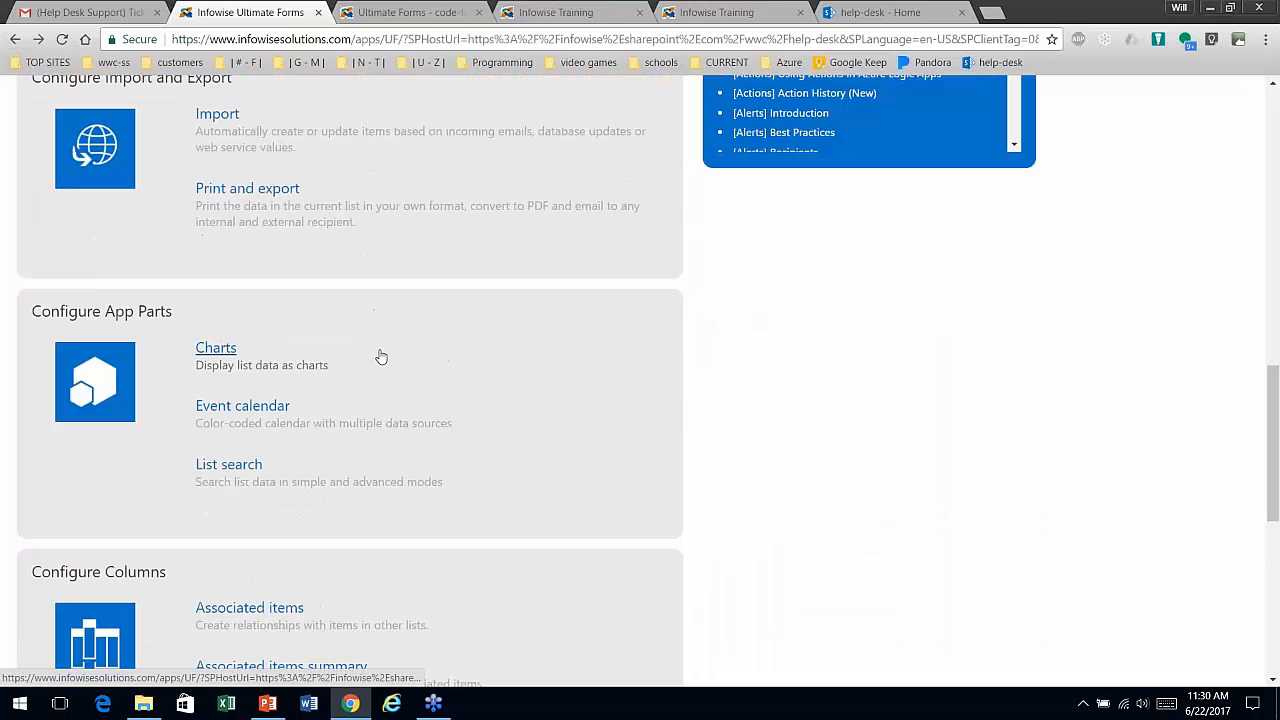
Step: Review the Event calendar settings of the Tickets list and open its List search settings
{"action": "left_click", "coordinate": [243, 409]}
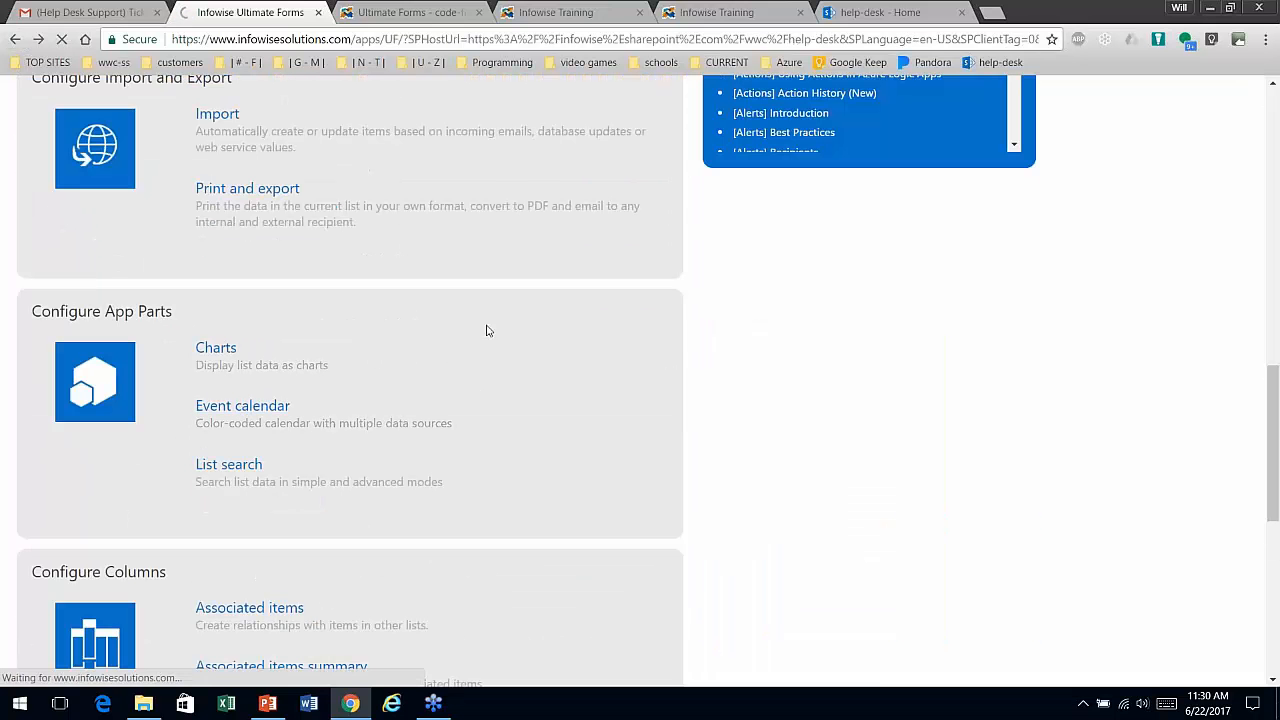
{"action": "scroll", "coordinate": [361, 375], "scroll_direction": "down", "scroll_amount": 3}
{"action": "scroll", "coordinate": [361, 375], "scroll_direction": "up", "scroll_amount": 4}
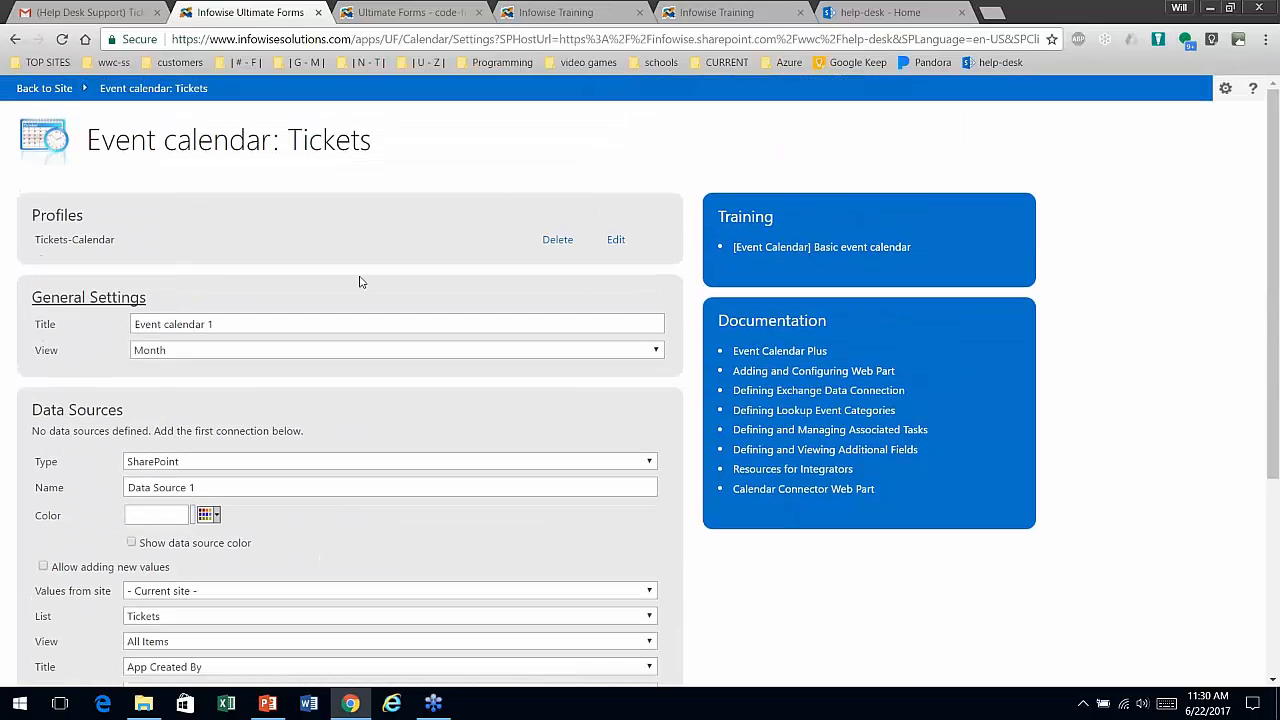
{"action": "left_click", "coordinate": [15, 42]}
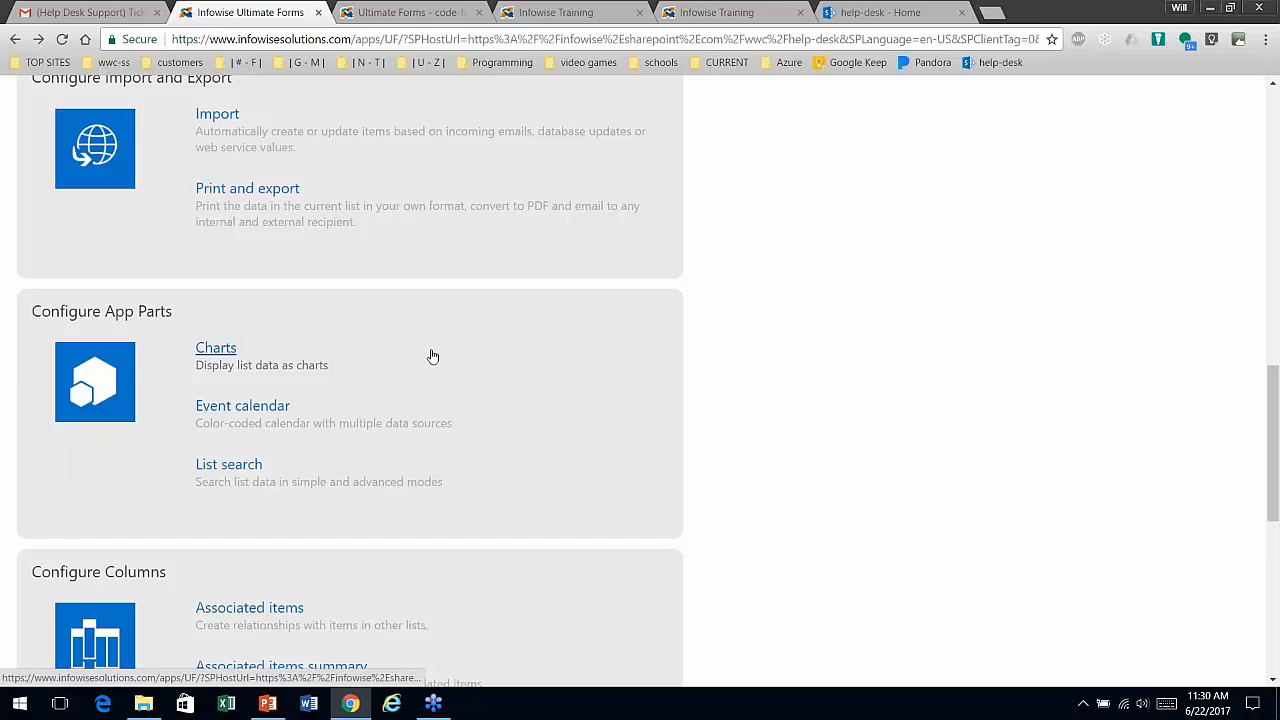
{"action": "scroll", "coordinate": [493, 352], "scroll_direction": "down", "scroll_amount": 2}
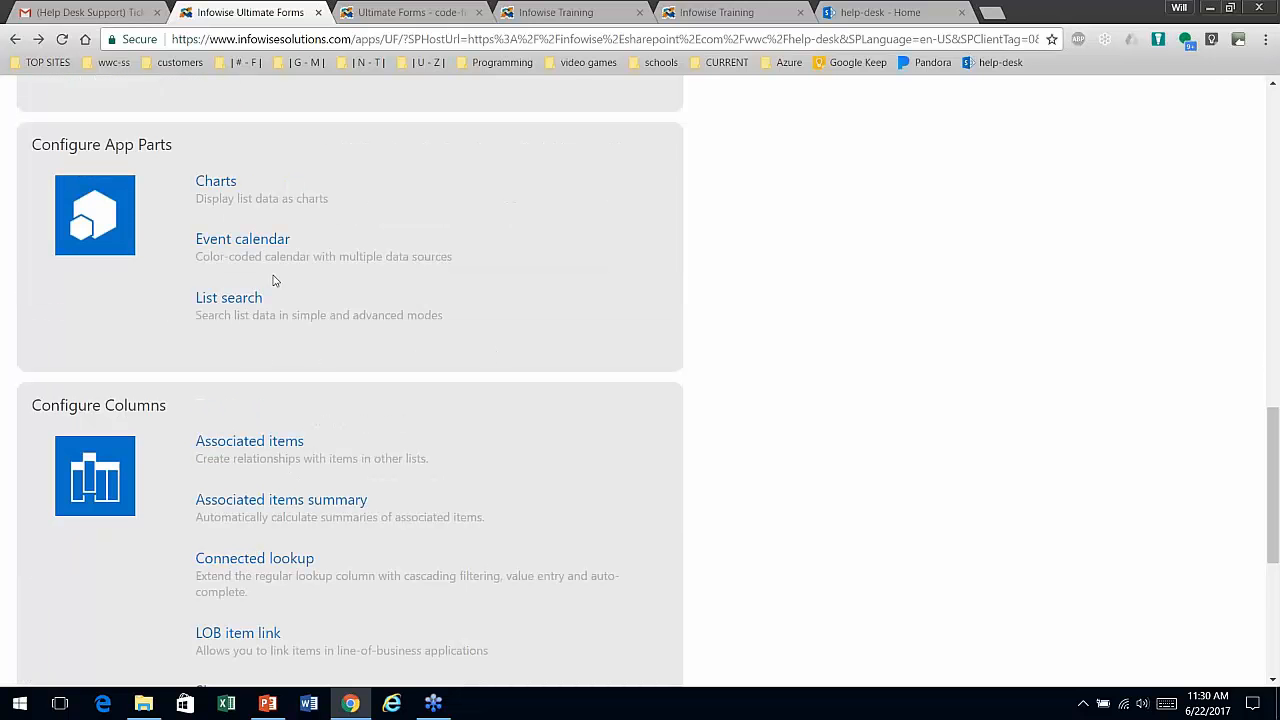
{"action": "left_click", "coordinate": [234, 299]}
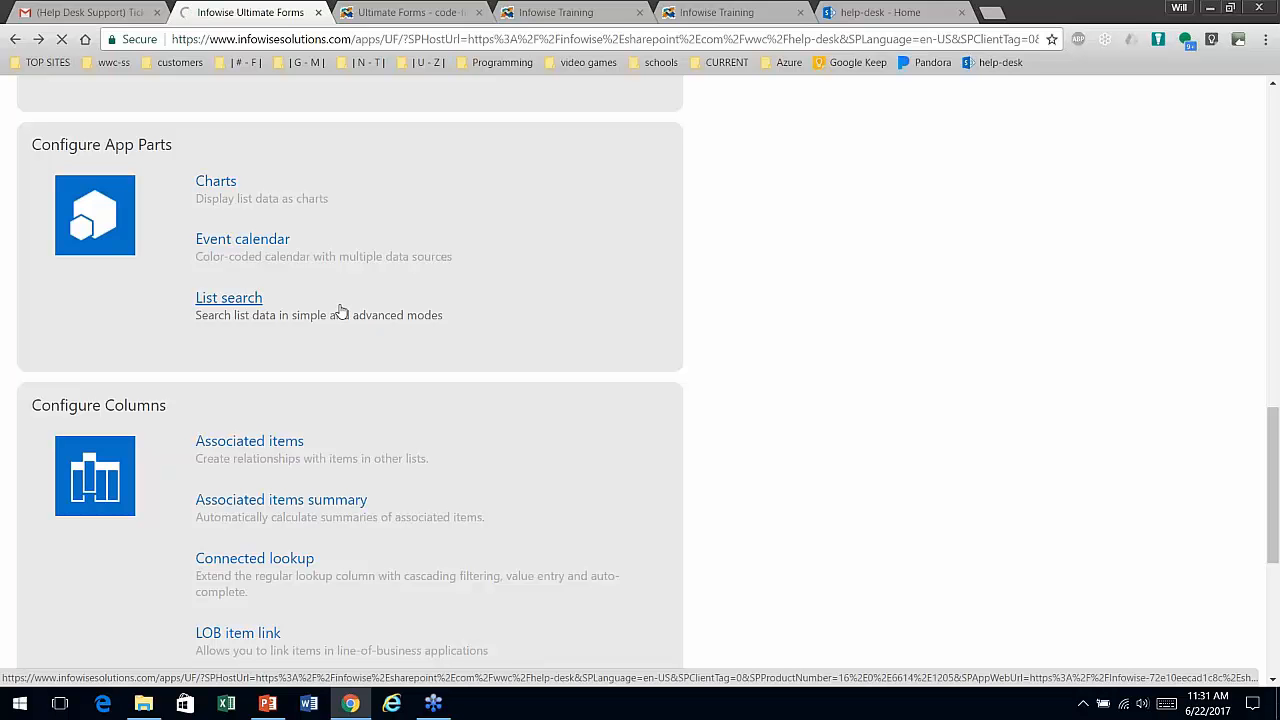
Step: Switch to the help-desk site, reopen Ultimate Forms from the Tickets list, and open the Print and export settings
{"action": "left_click", "coordinate": [872, 12]}
{"action": "left_click", "coordinate": [209, 406]}
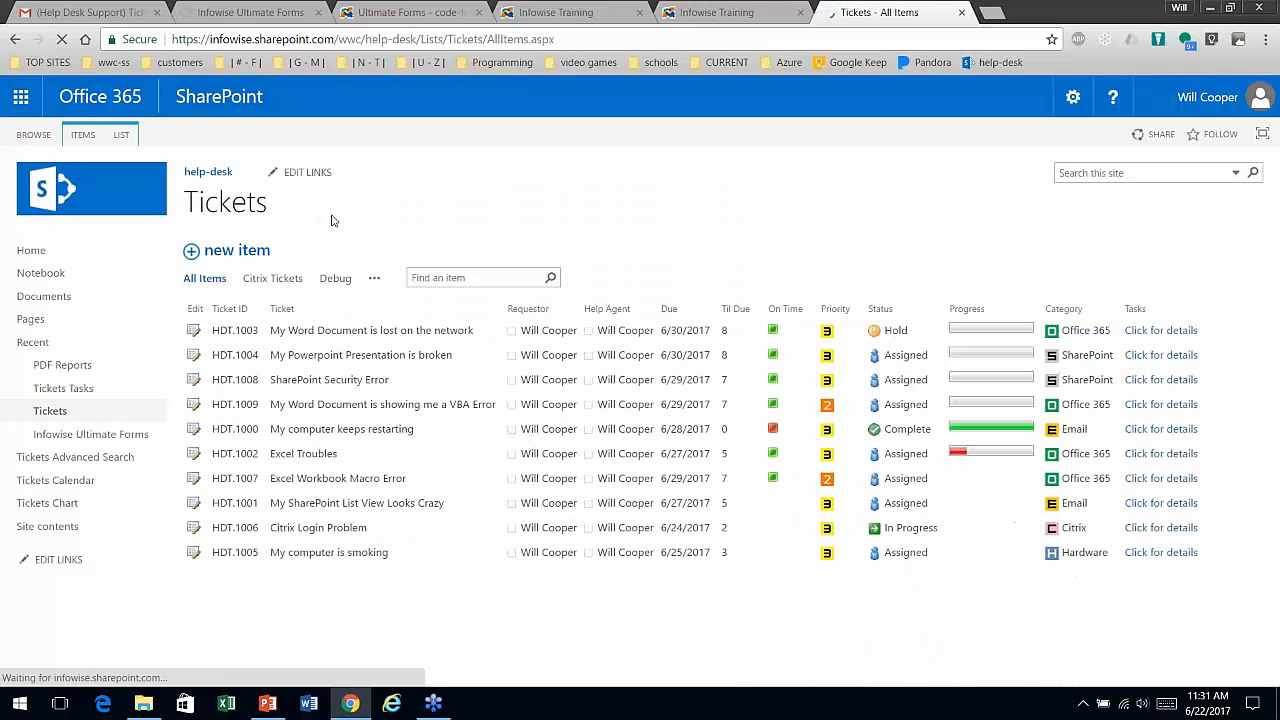
{"action": "left_click", "coordinate": [122, 135]}
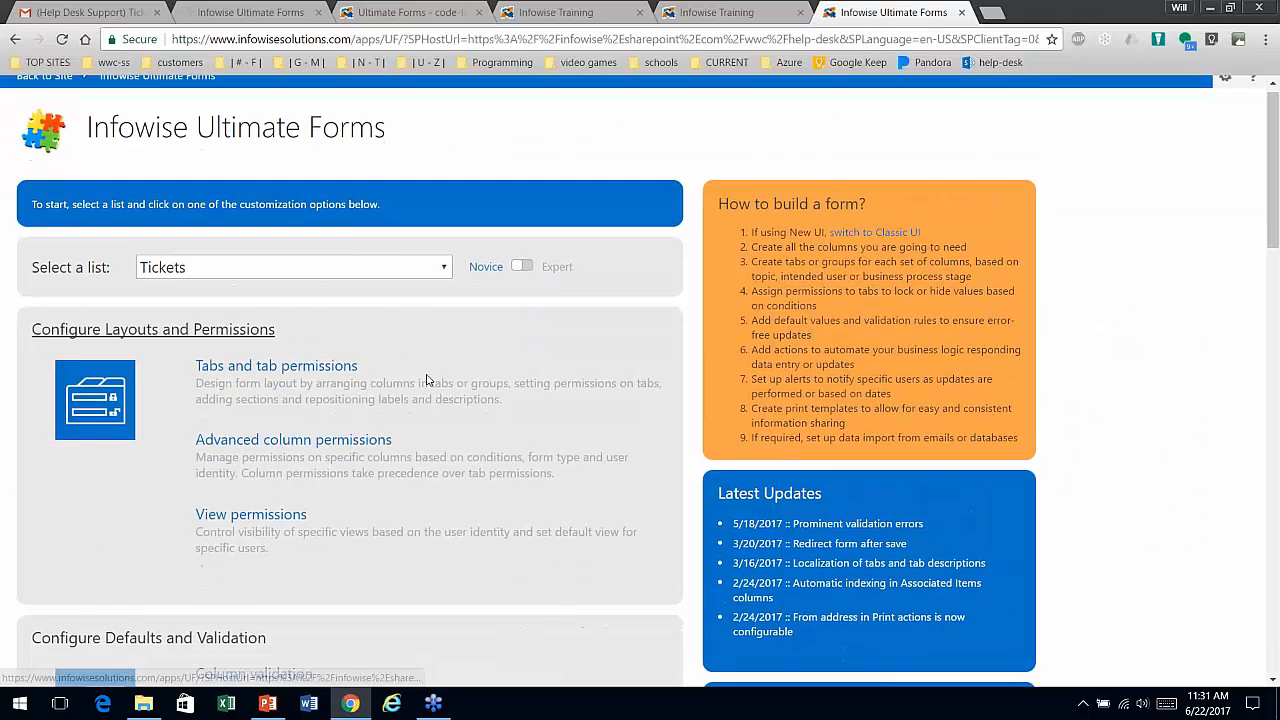
{"action": "scroll", "coordinate": [429, 380], "scroll_direction": "down", "scroll_amount": 10}
{"action": "scroll", "coordinate": [265, 440], "scroll_direction": "down", "scroll_amount": 1}
{"action": "left_click", "coordinate": [247, 440]}
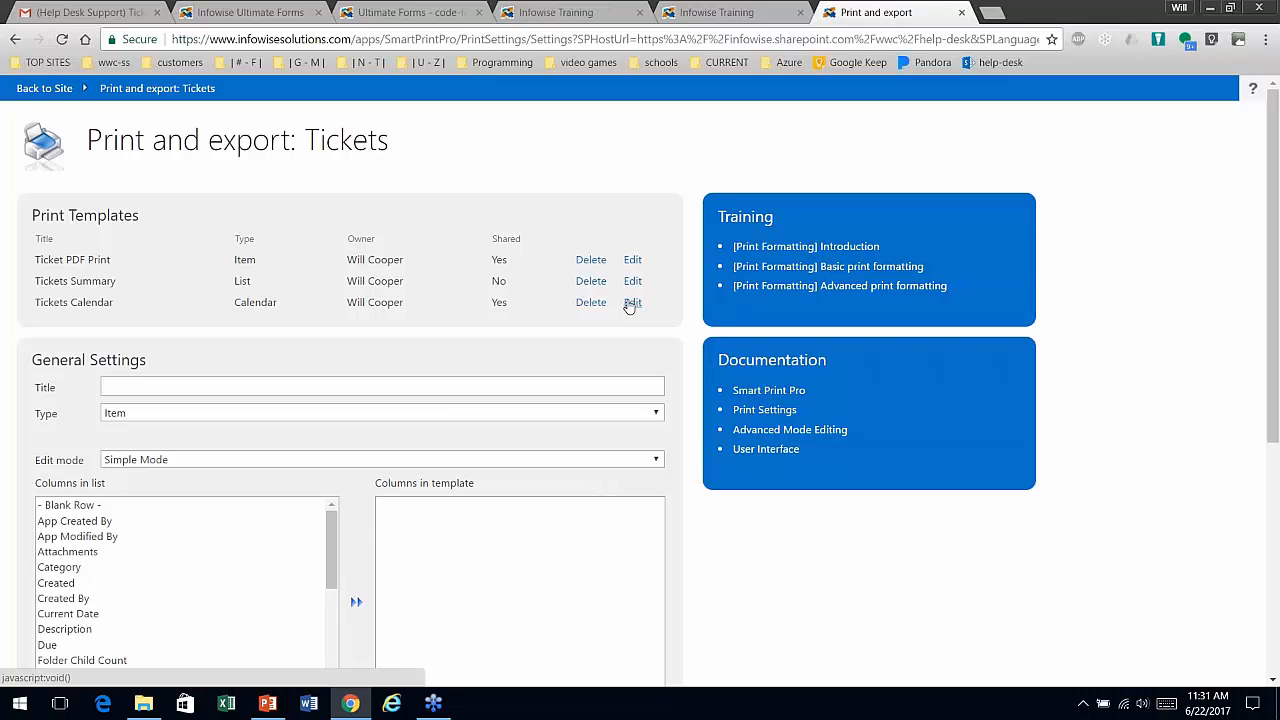
Step: Open the Ticket PDF Print template for editing and examine the list columns and sections it includes
{"action": "left_click", "coordinate": [632, 260]}
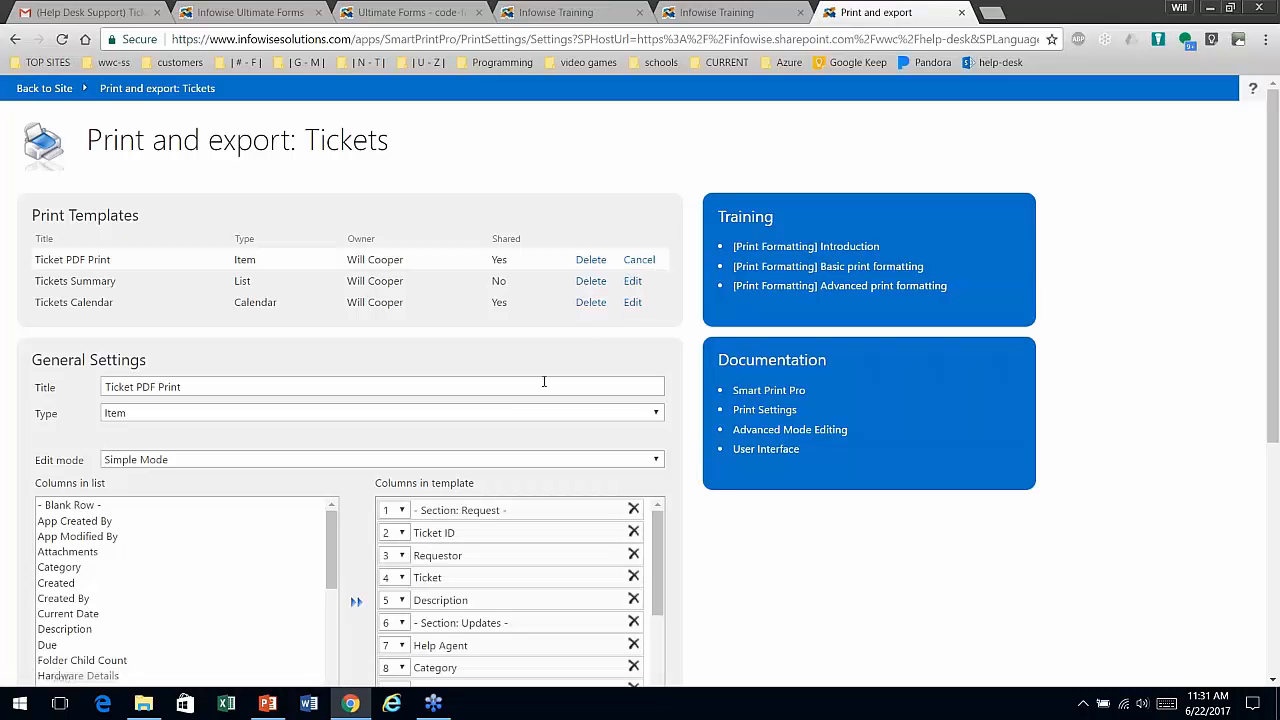
{"action": "scroll", "coordinate": [400, 371], "scroll_direction": "down", "scroll_amount": 3}
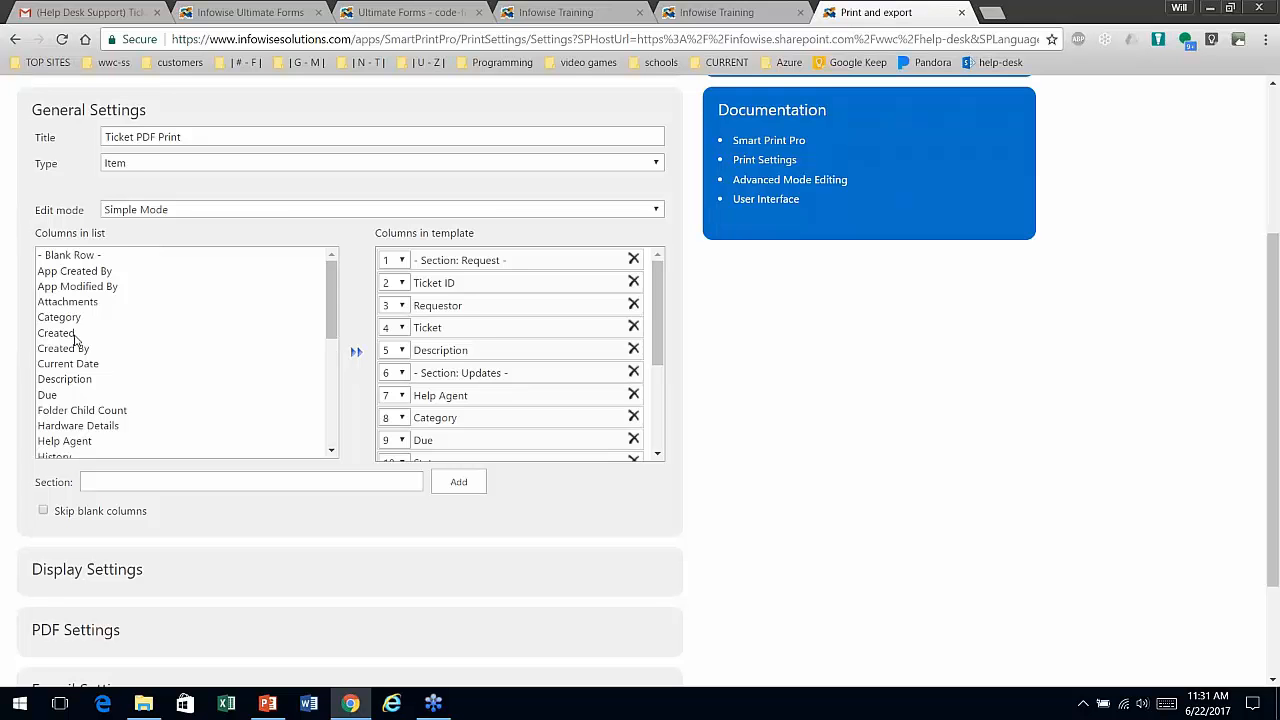
{"action": "scroll", "coordinate": [299, 387], "scroll_direction": "down", "scroll_amount": 3}
Step: Examine the header and footer in the Display Settings of the Ticket PDF Print template, highlighting the "Printed at [[Now]] by [[Me]]" footer
{"action": "left_click", "coordinate": [88, 570]}
{"action": "scroll", "coordinate": [378, 527], "scroll_direction": "down", "scroll_amount": 5}
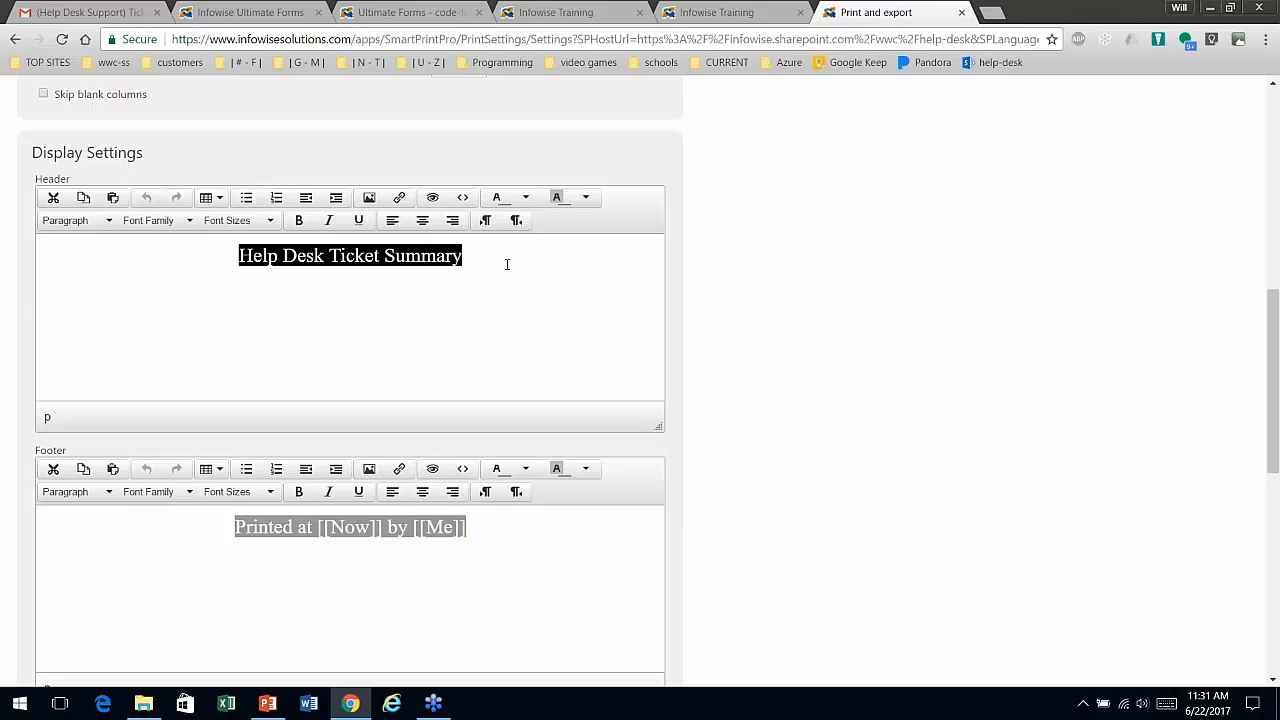
{"action": "left_click_drag", "start_coordinate": [489, 552], "coordinate": [213, 528]}
{"action": "scroll", "coordinate": [437, 551], "scroll_direction": "down", "scroll_amount": 2}
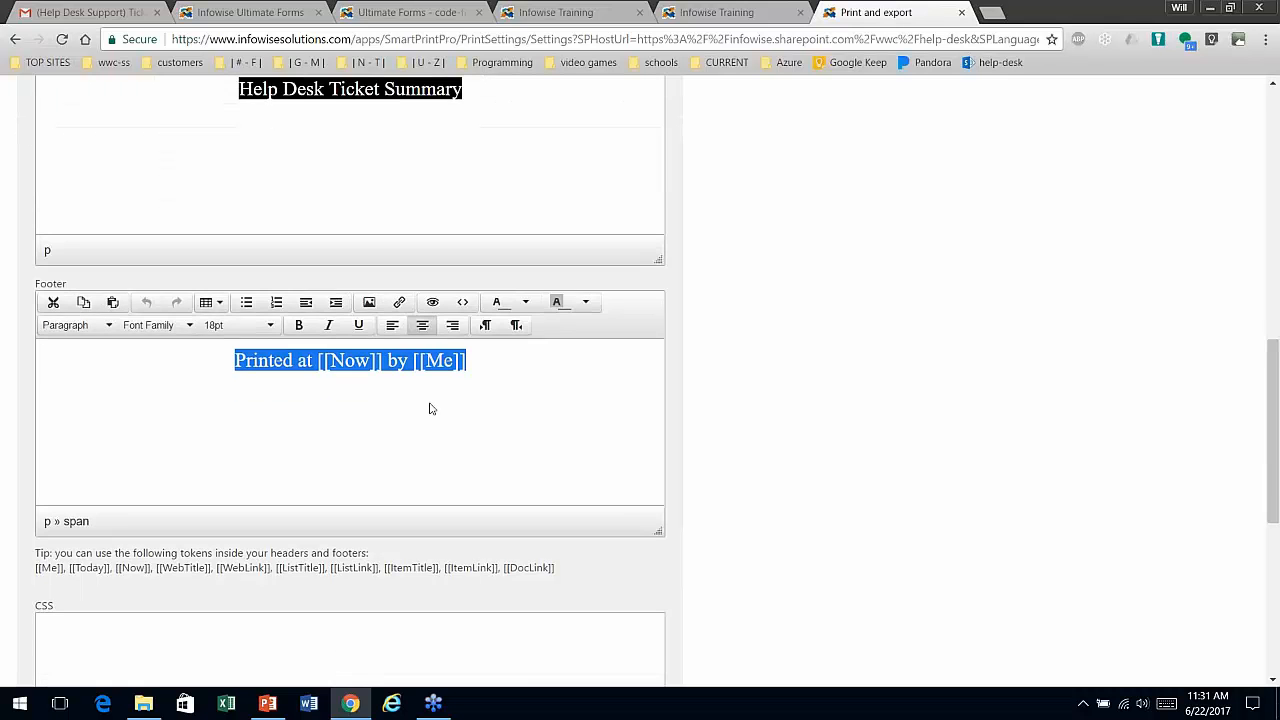
{"action": "left_click", "coordinate": [429, 408]}
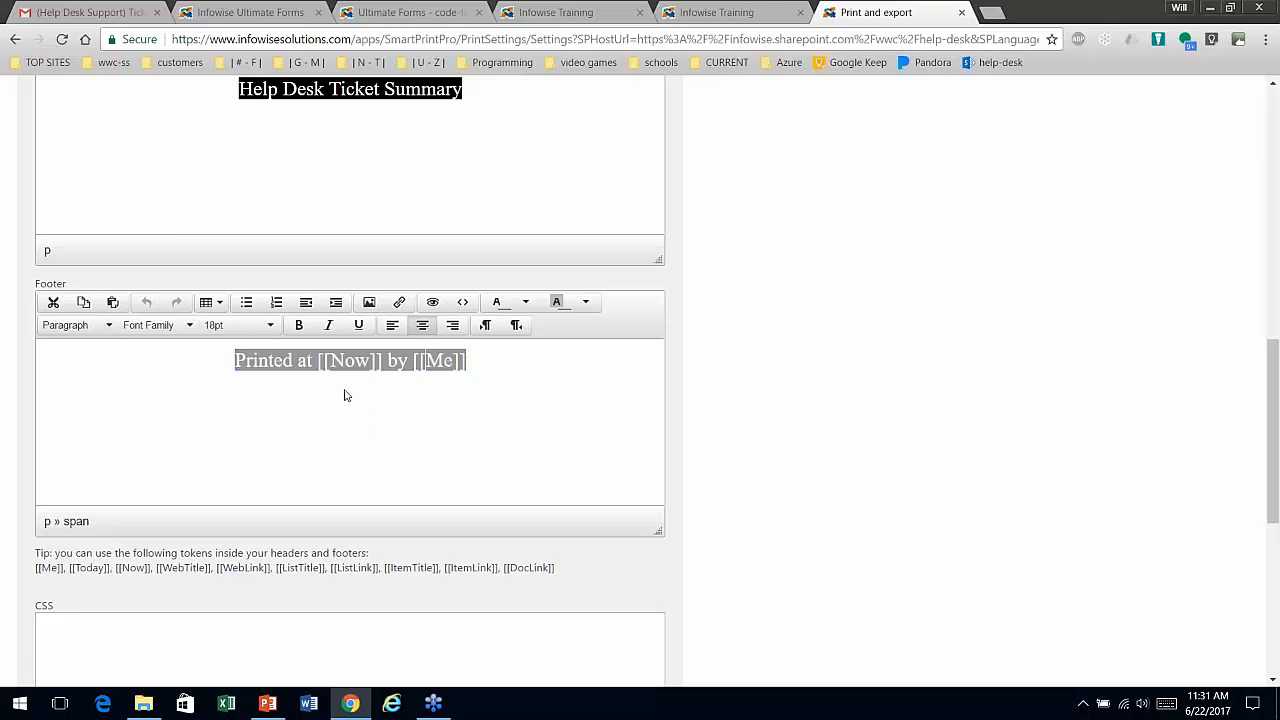
Step: Expand the PDF Settings of the Ticket PDF Print template and examine its orientation, page size and margins
{"action": "scroll", "coordinate": [377, 445], "scroll_direction": "down", "scroll_amount": 4}
{"action": "scroll", "coordinate": [377, 440], "scroll_direction": "down", "scroll_amount": 2}
{"action": "left_click", "coordinate": [77, 482]}
{"action": "scroll", "coordinate": [183, 480], "scroll_direction": "down", "scroll_amount": 3}
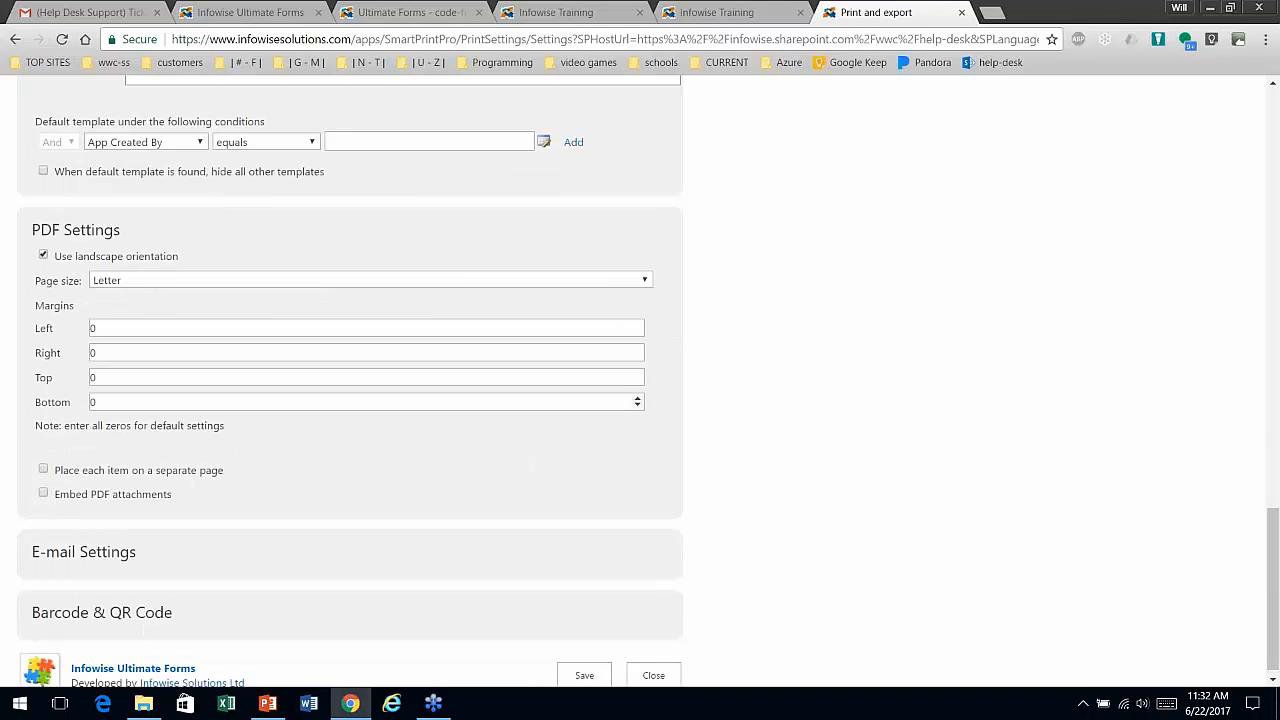
{"action": "scroll", "coordinate": [549, 499], "scroll_direction": "up", "scroll_amount": 4}
{"action": "scroll", "coordinate": [549, 499], "scroll_direction": "up", "scroll_amount": 10}
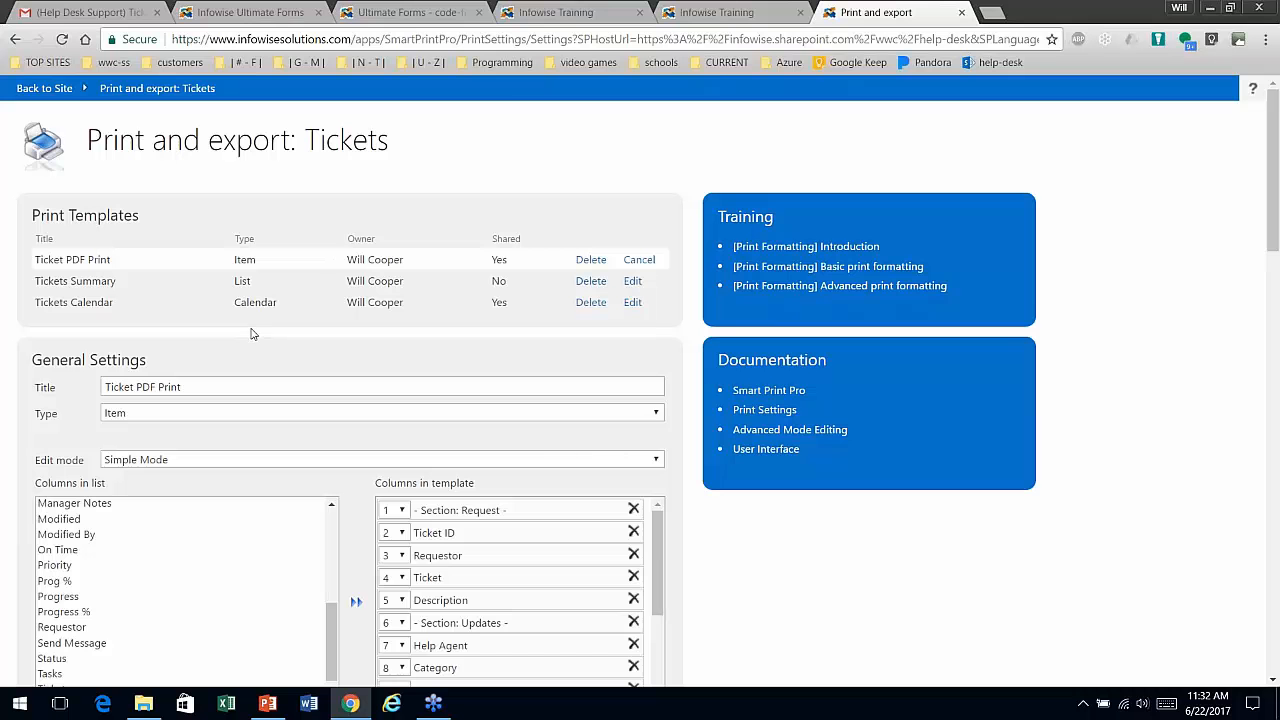
Step: Return to the help-desk site and open the Help-Desk-Ticket-HDT.1006-6182017 report from the PDF Reports library
{"action": "left_click", "coordinate": [40, 89]}
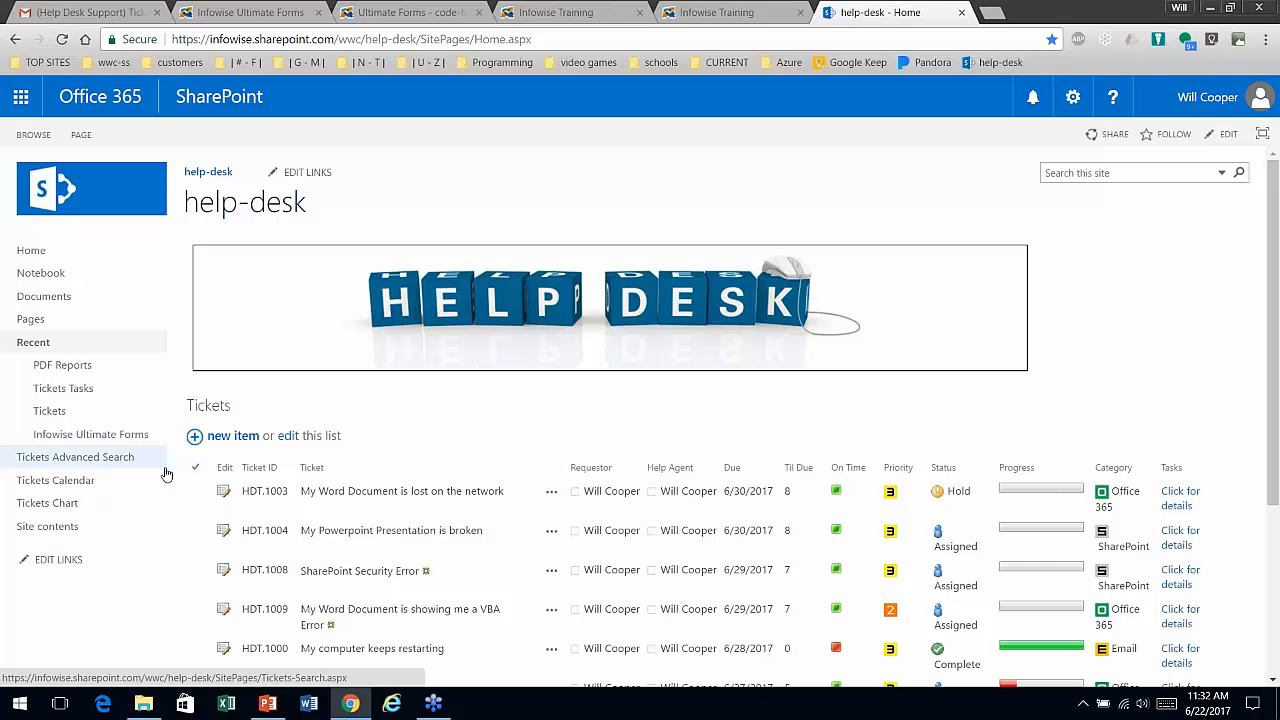
{"action": "left_click", "coordinate": [77, 366]}
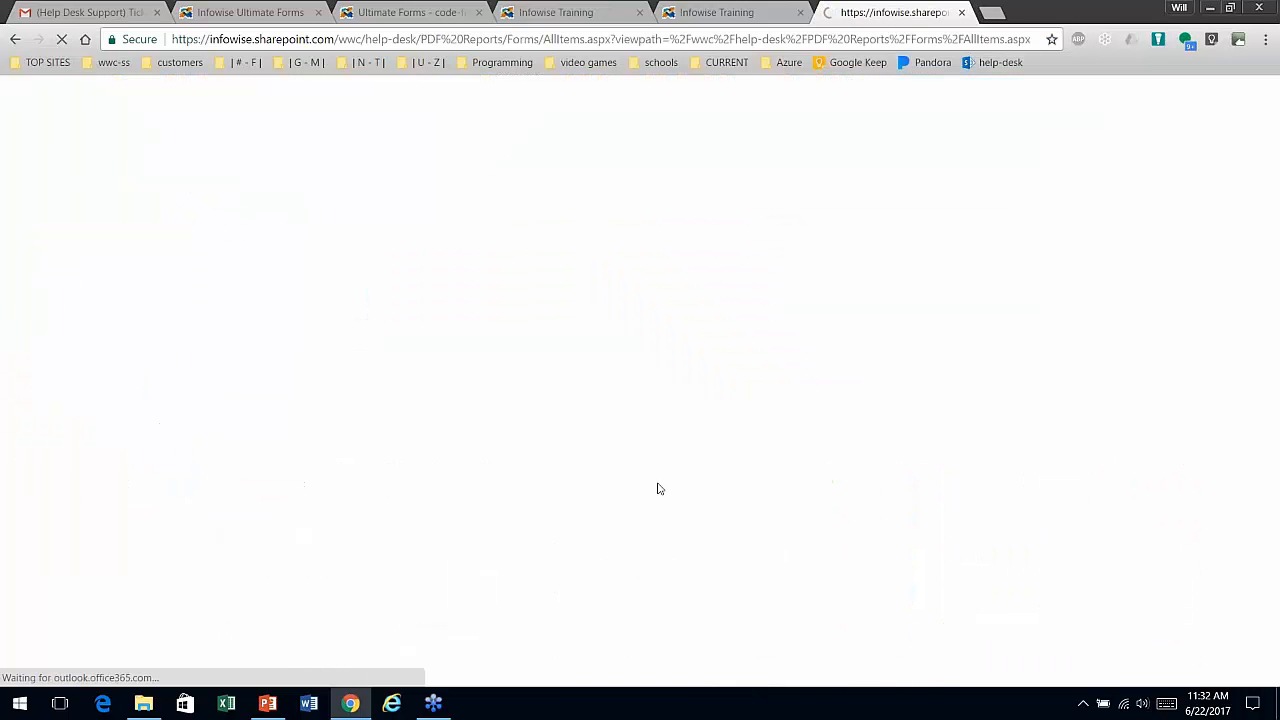
{"action": "left_click", "coordinate": [321, 336]}
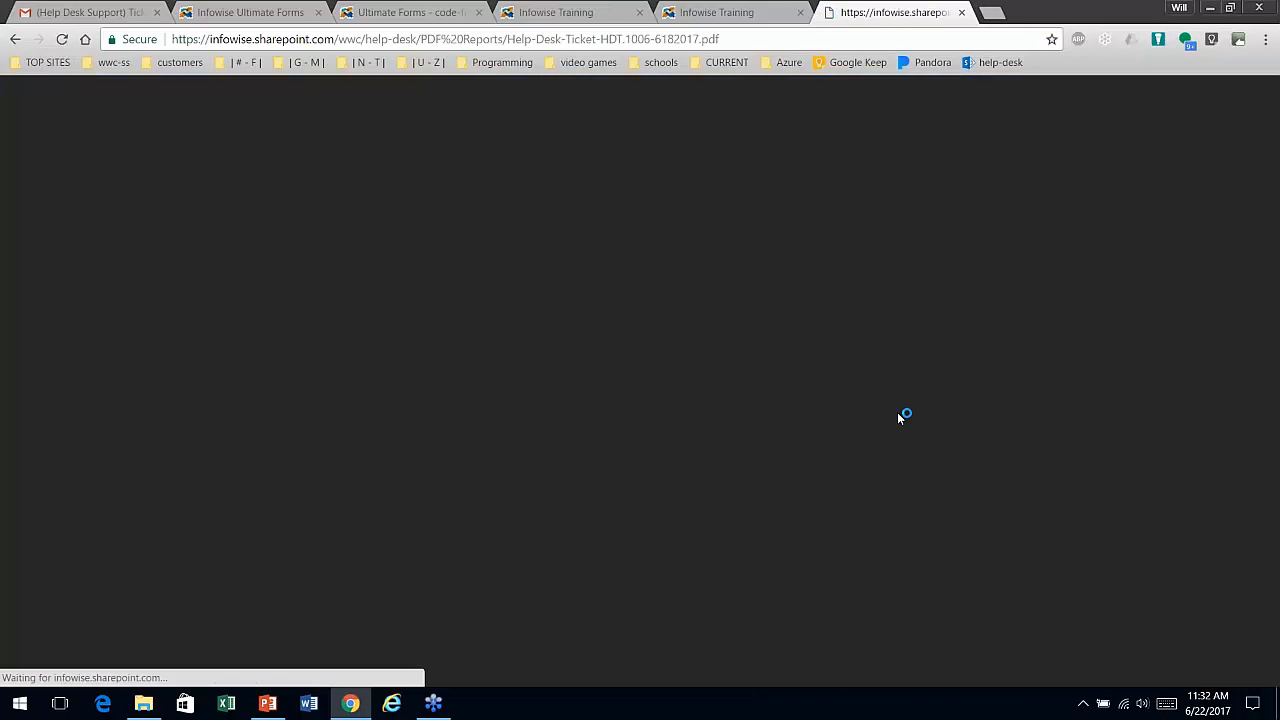
Step: Review the ticket PDF, highlighting its manager notes and history, and return to the help-desk home page
{"action": "scroll", "coordinate": [790, 362], "scroll_direction": "down", "scroll_amount": 1}
{"action": "scroll", "coordinate": [791, 343], "scroll_direction": "up", "scroll_amount": 1}
{"action": "scroll", "coordinate": [800, 386], "scroll_direction": "down", "scroll_amount": 8}
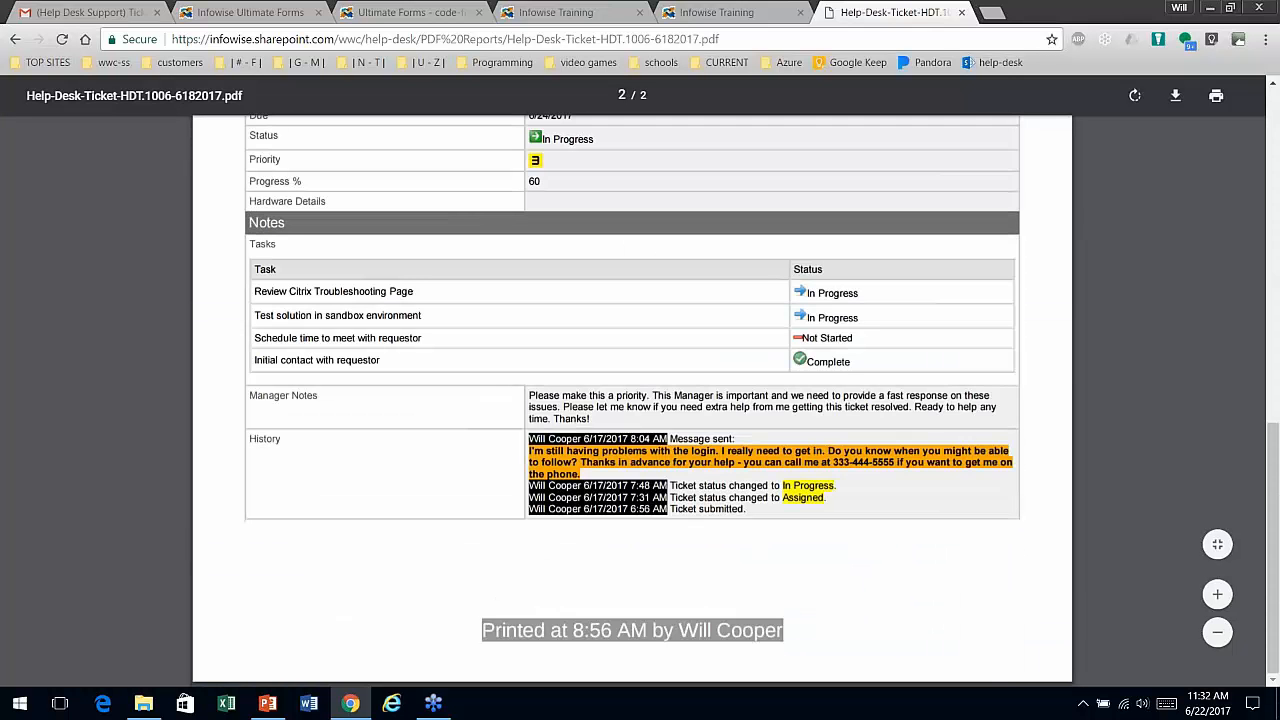
{"action": "left_click_drag", "start_coordinate": [828, 500], "coordinate": [614, 381]}
{"action": "scroll", "coordinate": [614, 381], "scroll_direction": "up", "scroll_amount": 15}
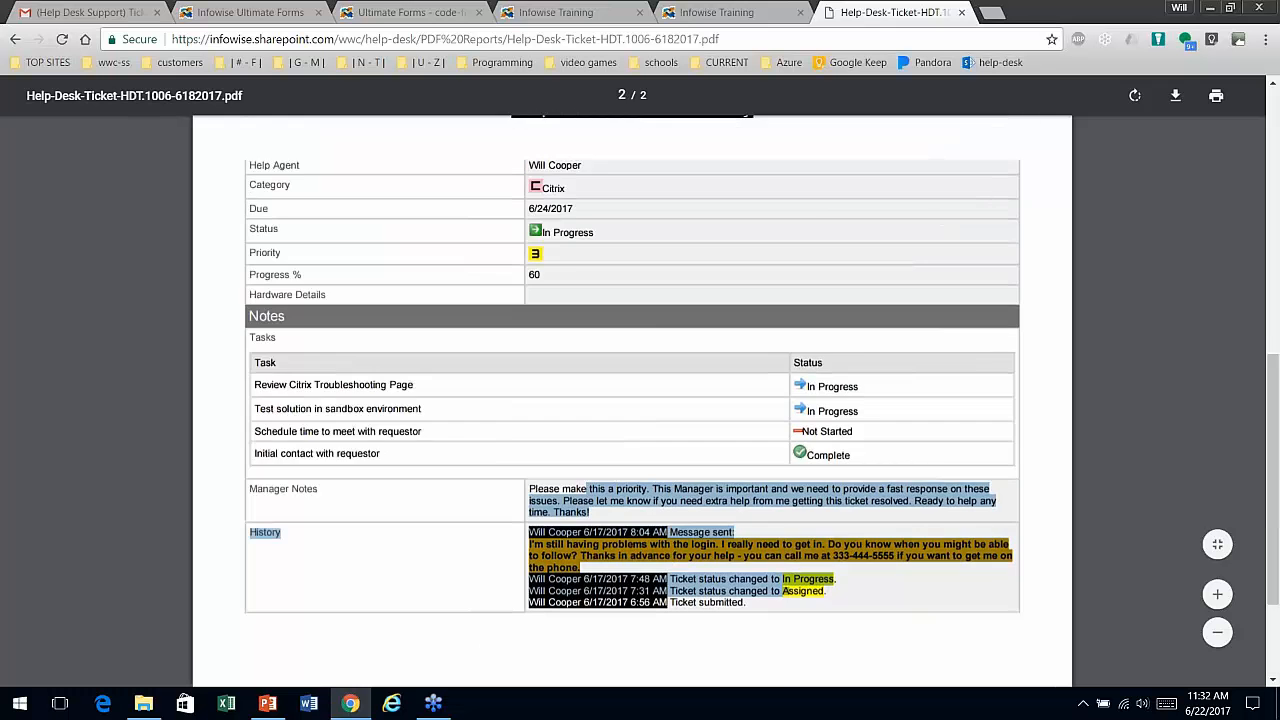
{"action": "left_click", "coordinate": [15, 39]}
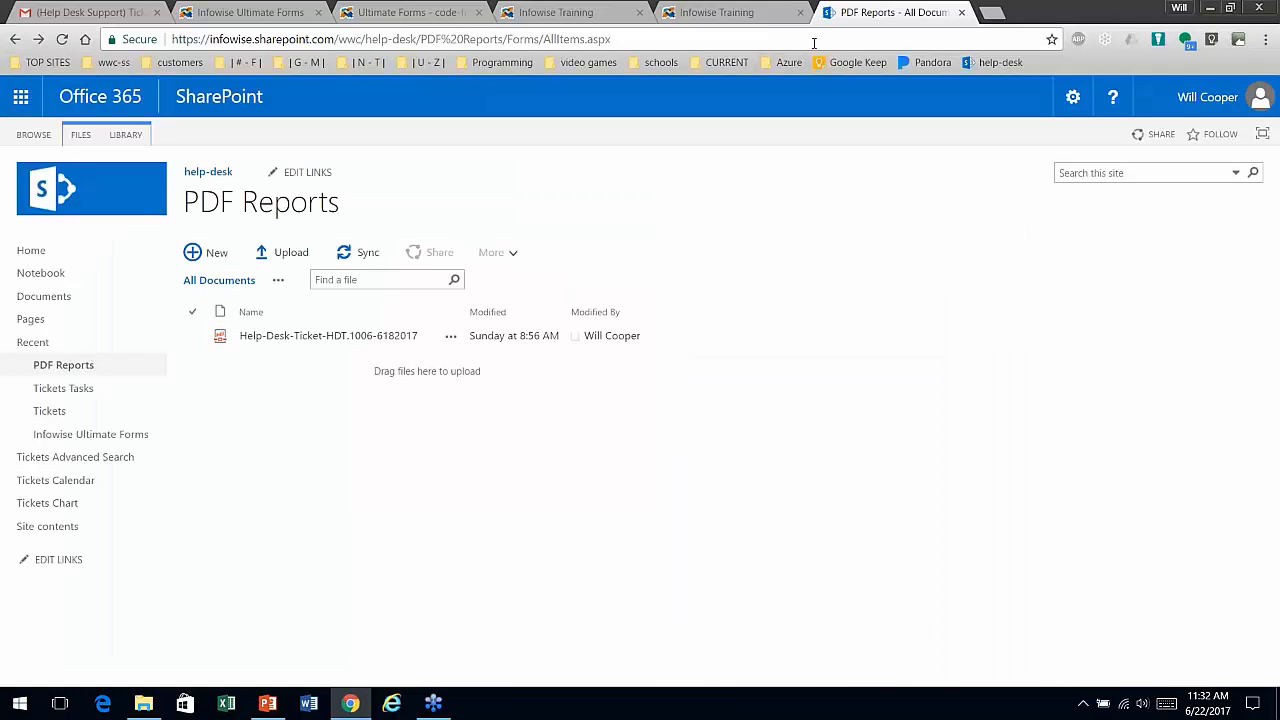
{"action": "left_click", "coordinate": [33, 249]}
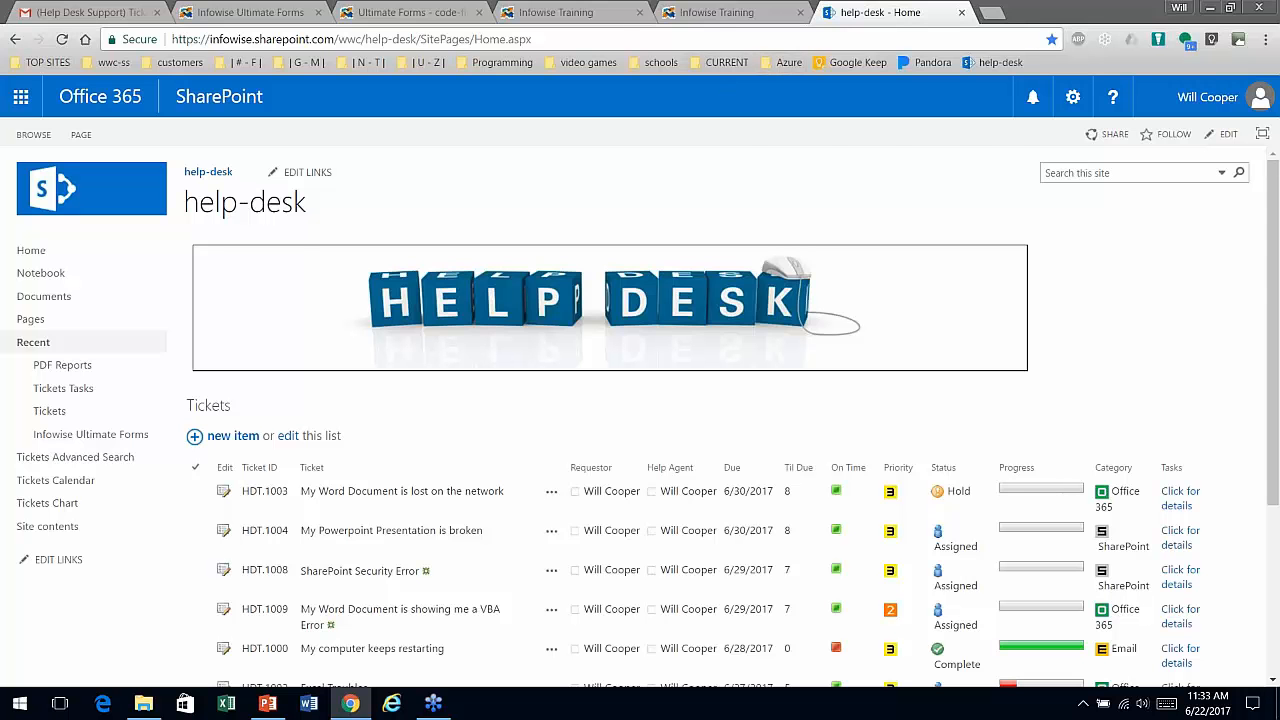
Step: Show the Ultimate Forms product page on the Infowise website and point out its Office 365 version
{"action": "left_click", "coordinate": [515, 15]}
{"action": "left_click", "coordinate": [400, 12]}
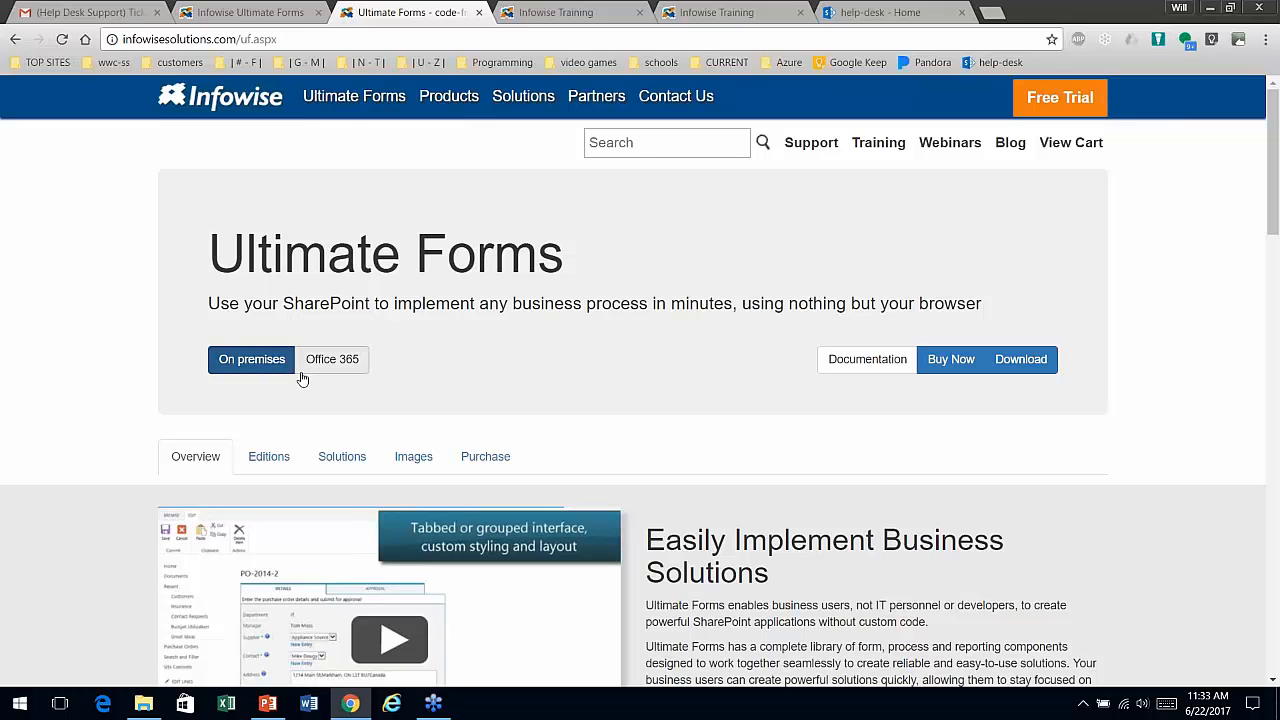
{"action": "left_click", "coordinate": [332, 359]}
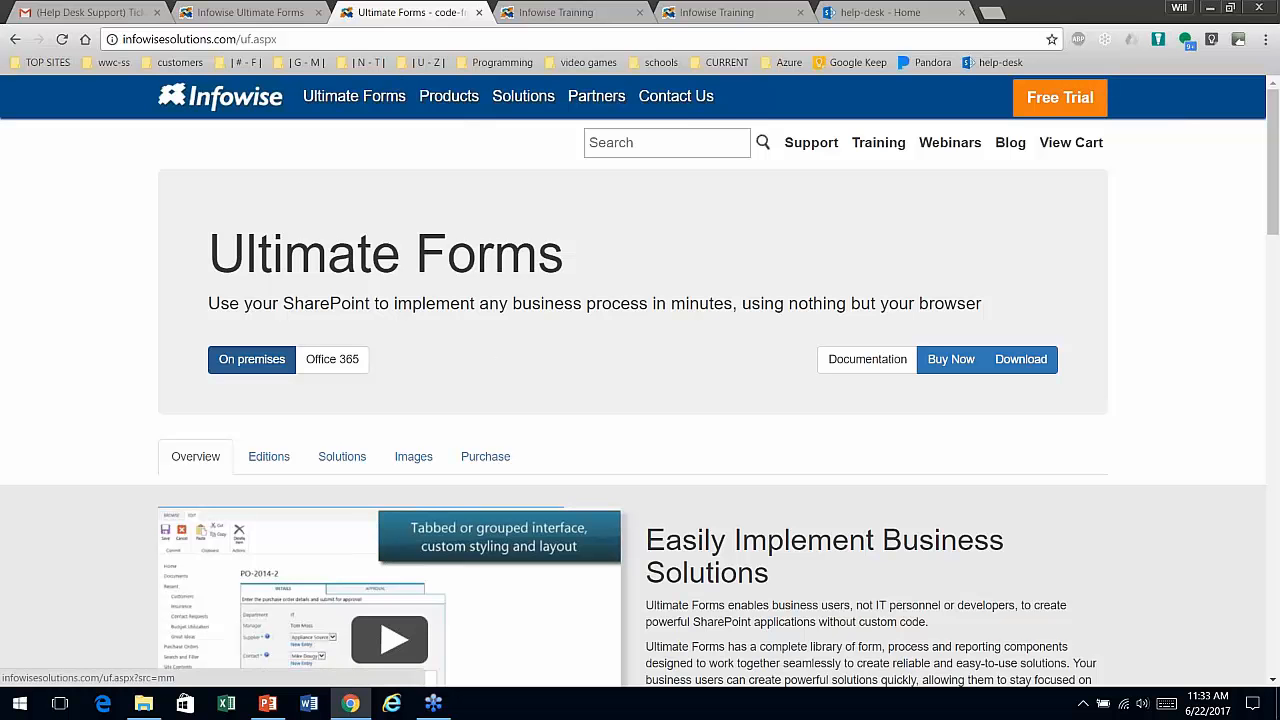
Step: Browse the training topics listed on the Infowise Training page
{"action": "left_click", "coordinate": [580, 20]}
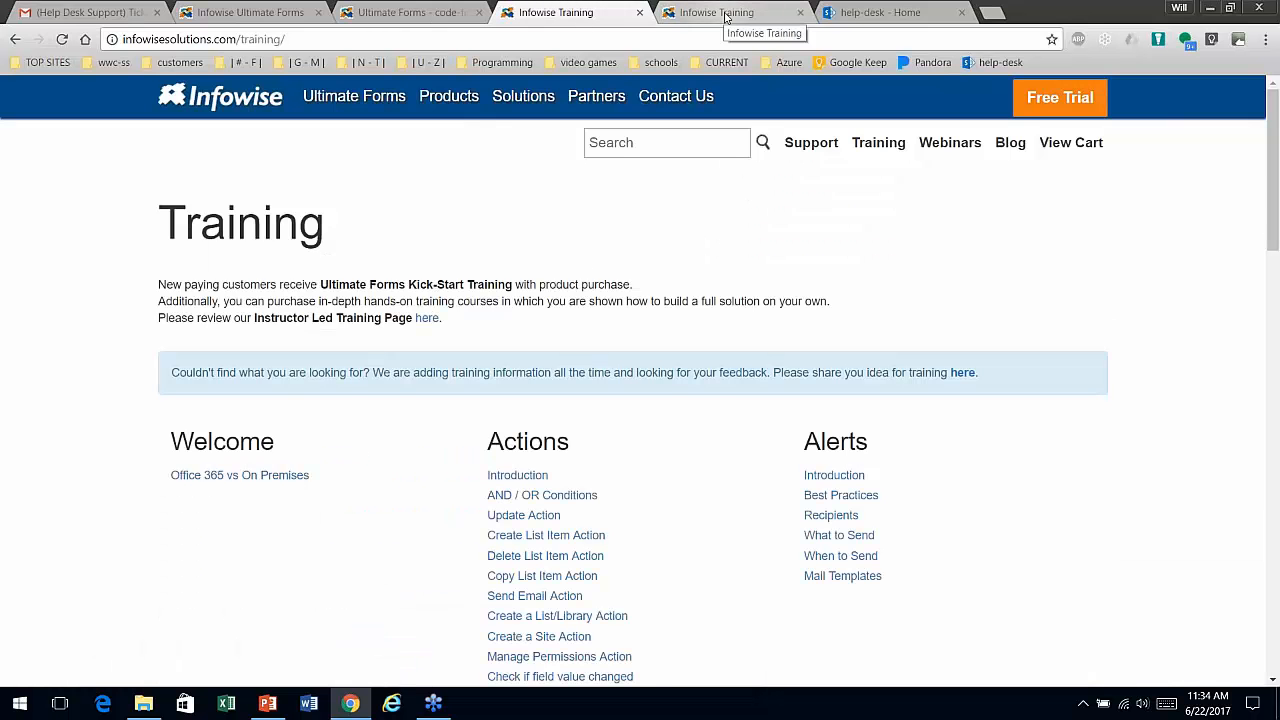
{"action": "scroll", "coordinate": [366, 334], "scroll_direction": "down", "scroll_amount": 10}
{"action": "scroll", "coordinate": [367, 337], "scroll_direction": "up", "scroll_amount": 10}
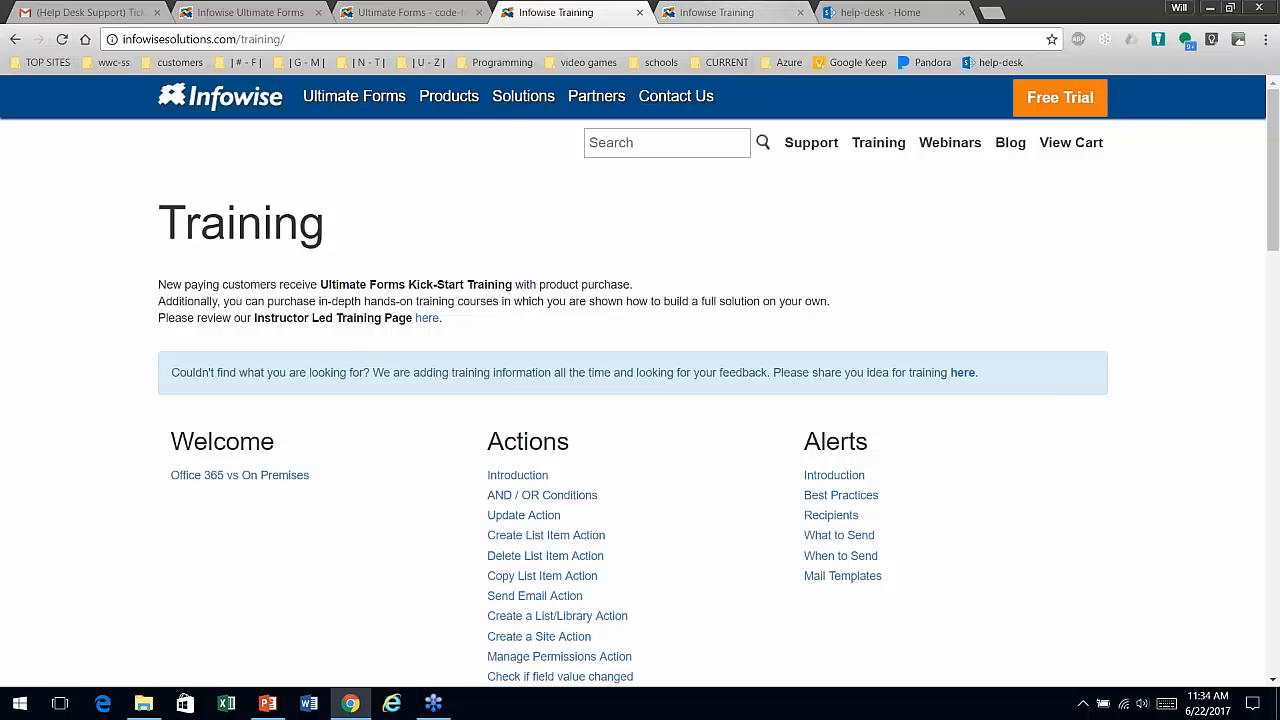
Step: On the Instructor-Led Training page, highlight the Kick-Start (UFK) heading and its Section 1 topics, and examine the course comparison table
{"action": "left_click", "coordinate": [741, 14]}
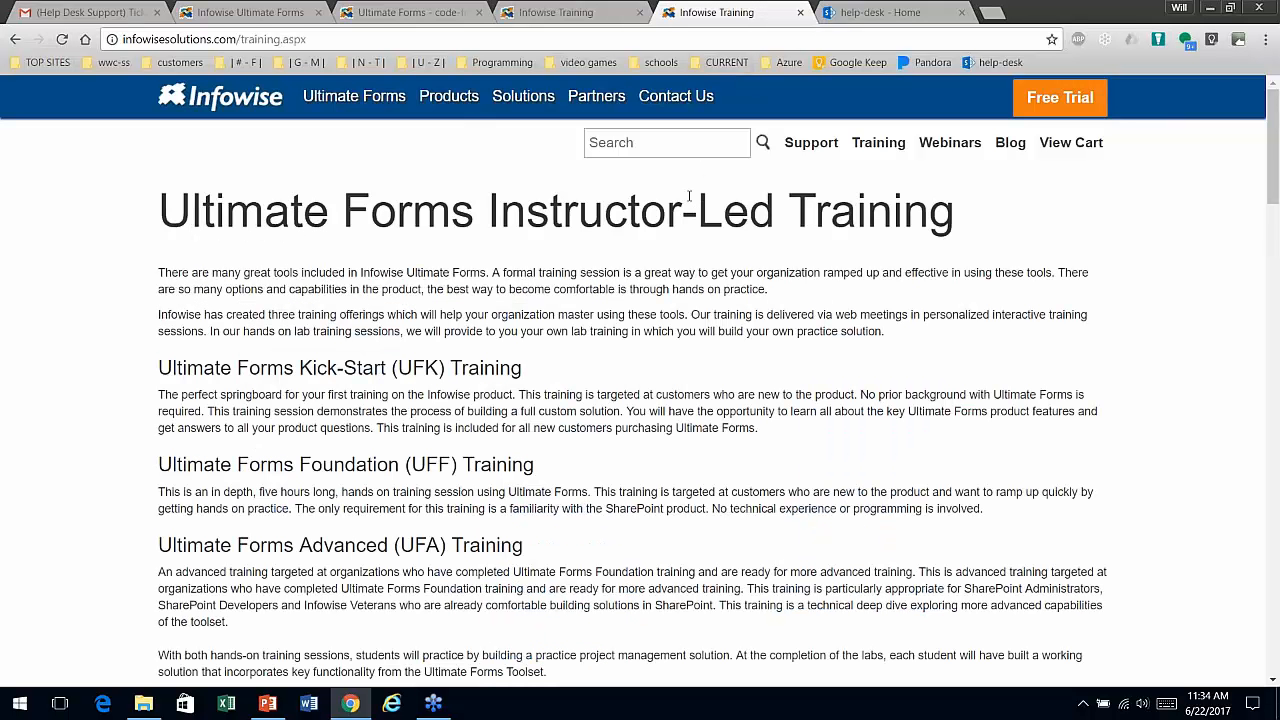
{"action": "left_click_drag", "start_coordinate": [539, 378], "coordinate": [158, 357]}
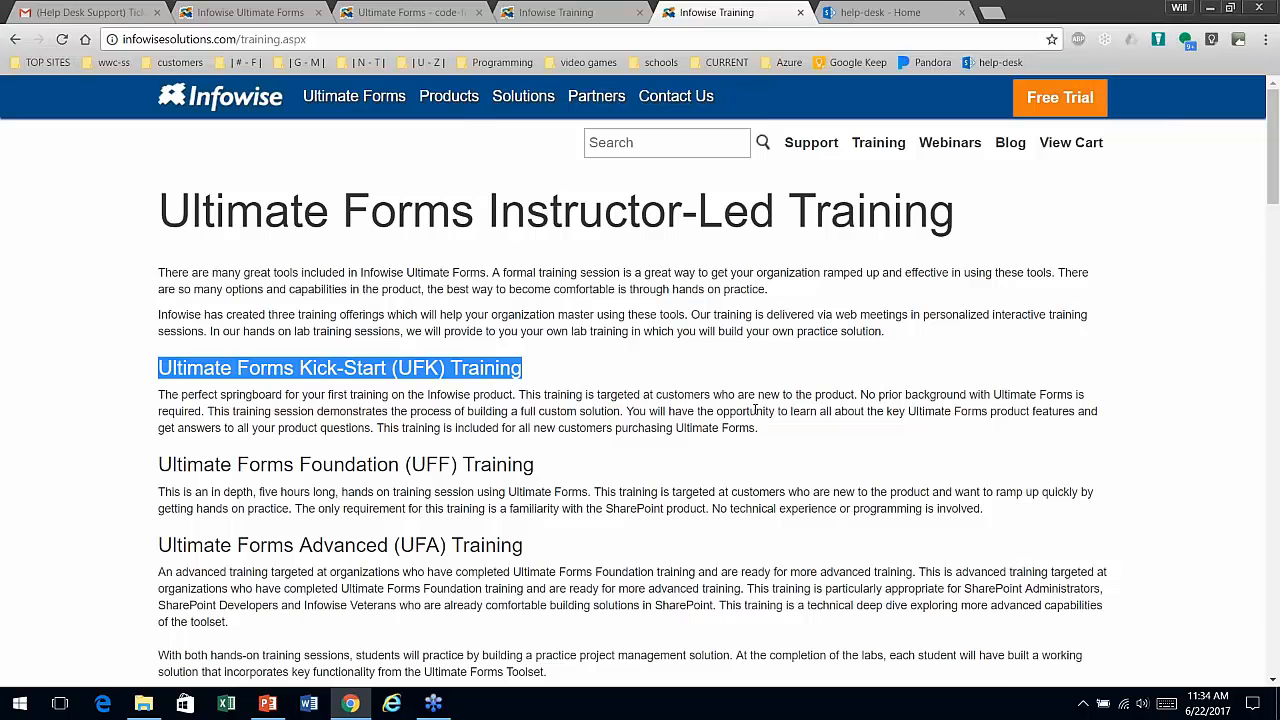
{"action": "scroll", "coordinate": [688, 403], "scroll_direction": "down", "scroll_amount": 5}
{"action": "scroll", "coordinate": [686, 414], "scroll_direction": "down", "scroll_amount": 5}
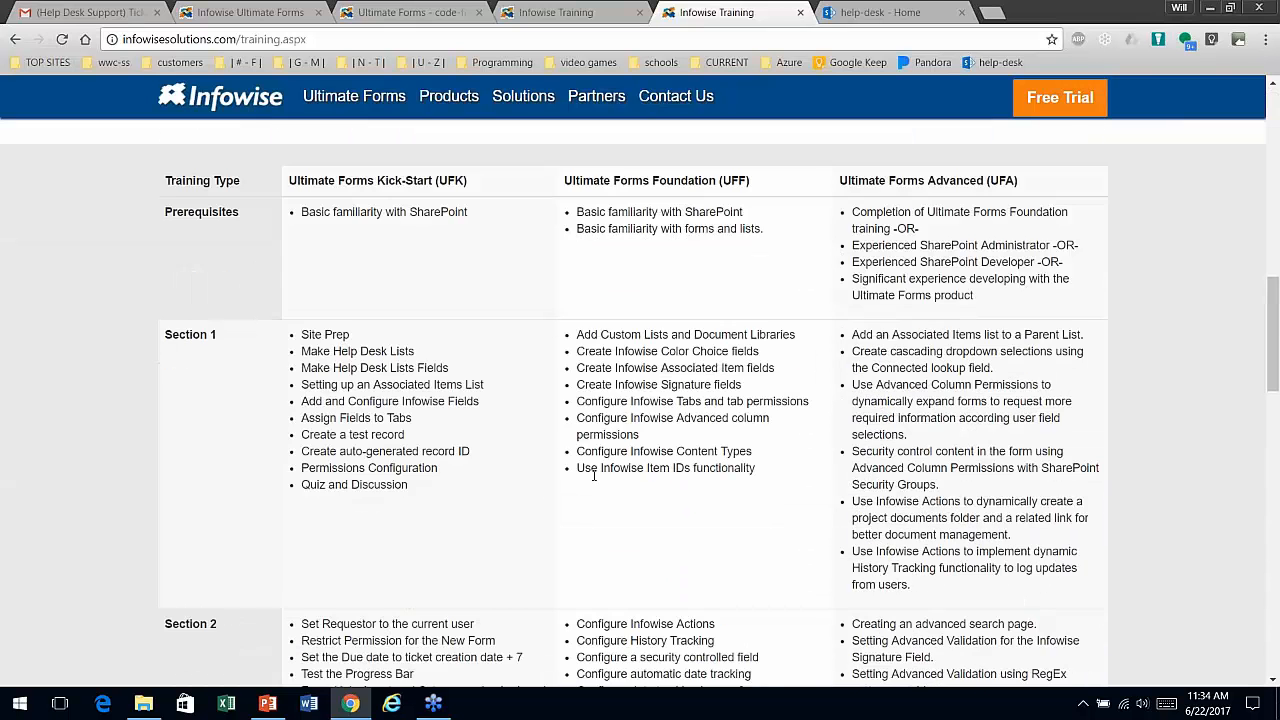
{"action": "left_click_drag", "start_coordinate": [450, 489], "coordinate": [357, 339]}
{"action": "scroll", "coordinate": [355, 340], "scroll_direction": "down", "scroll_amount": 3}
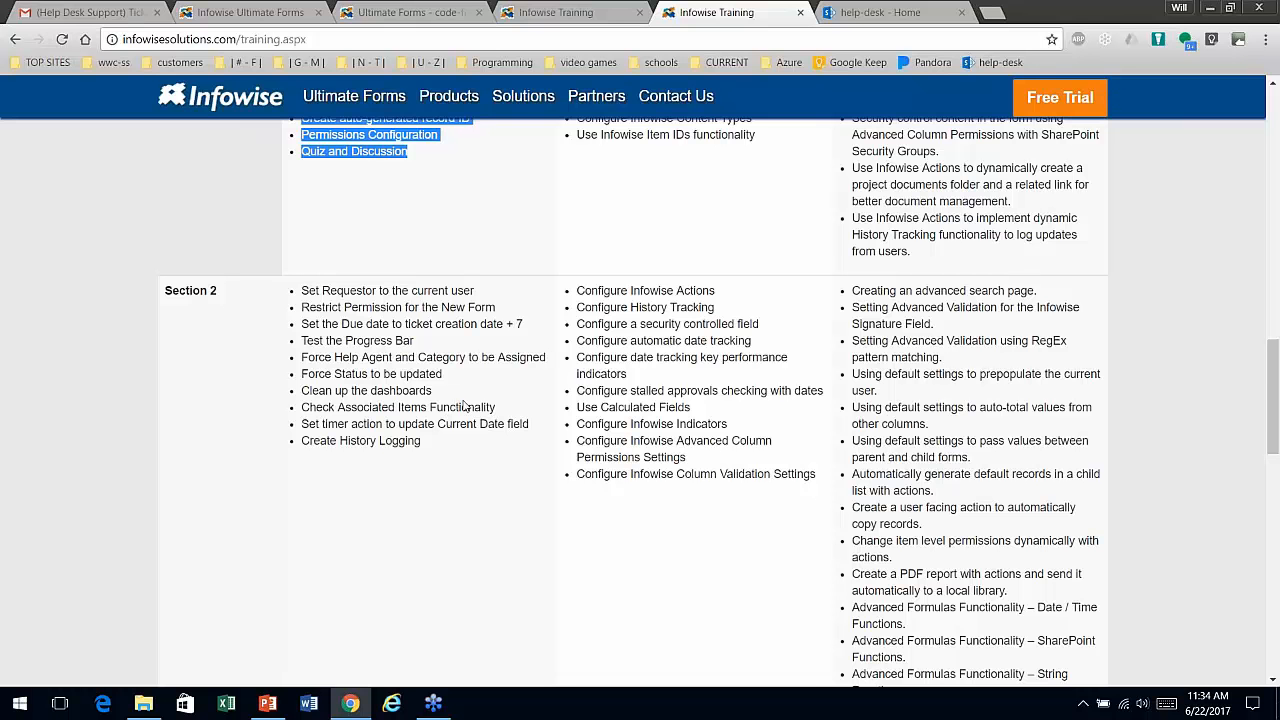
{"action": "scroll", "coordinate": [464, 404], "scroll_direction": "down", "scroll_amount": 3}
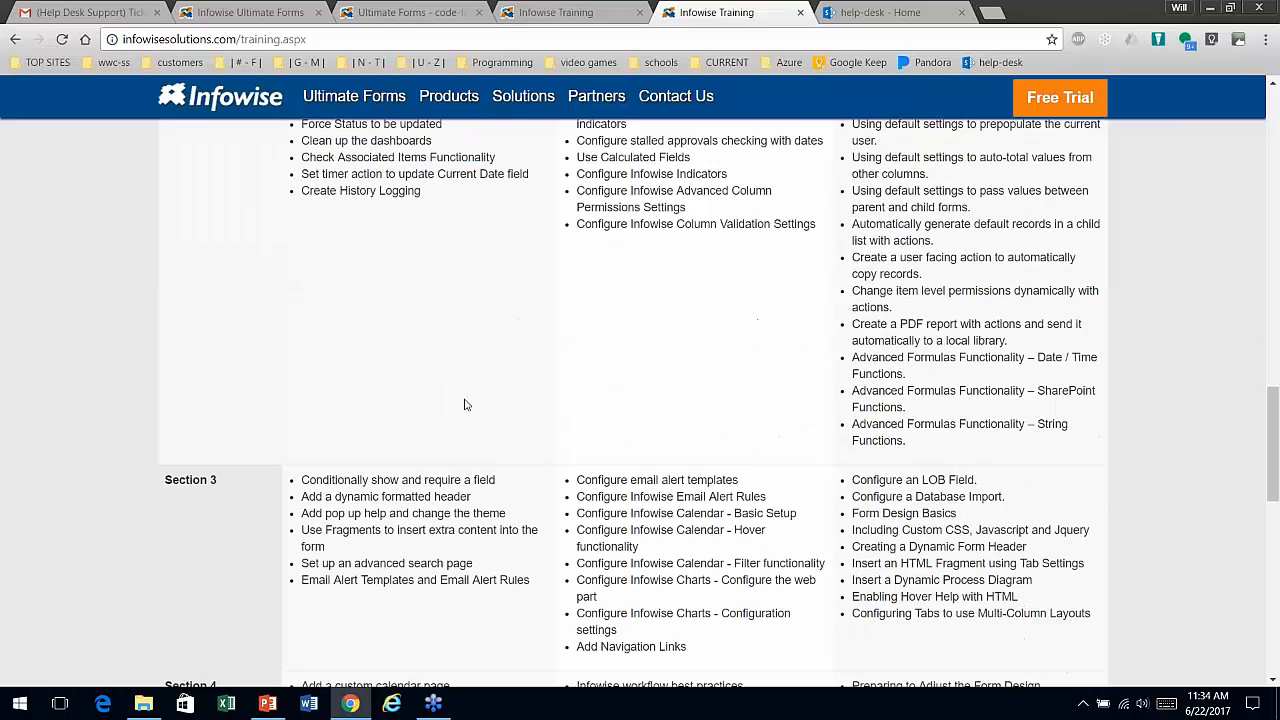
Step: Open the Infowise blog from the Instructor-Led Training page
{"action": "scroll", "coordinate": [477, 400], "scroll_direction": "up", "scroll_amount": 10}
{"action": "scroll", "coordinate": [477, 400], "scroll_direction": "up", "scroll_amount": 3}
{"action": "scroll", "coordinate": [632, 177], "scroll_direction": "up", "scroll_amount": 3}
{"action": "scroll", "coordinate": [661, 268], "scroll_direction": "up", "scroll_amount": 3}
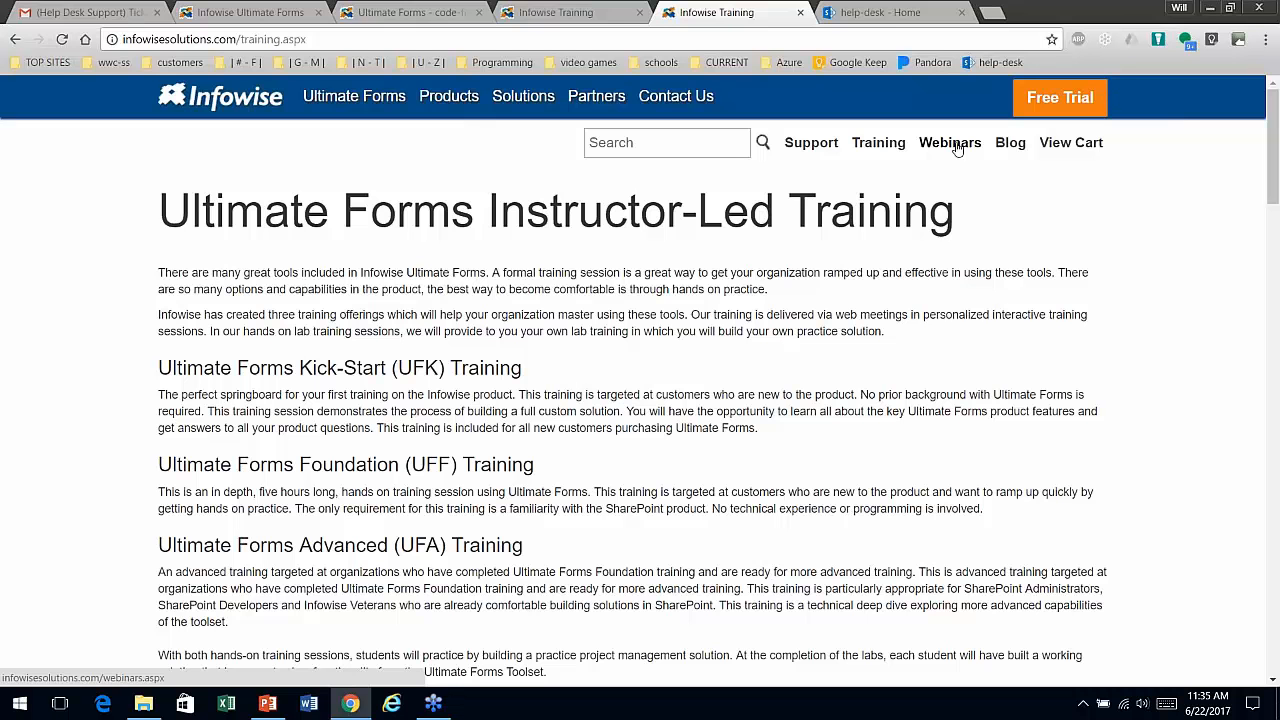
{"action": "left_click", "coordinate": [1000, 143]}
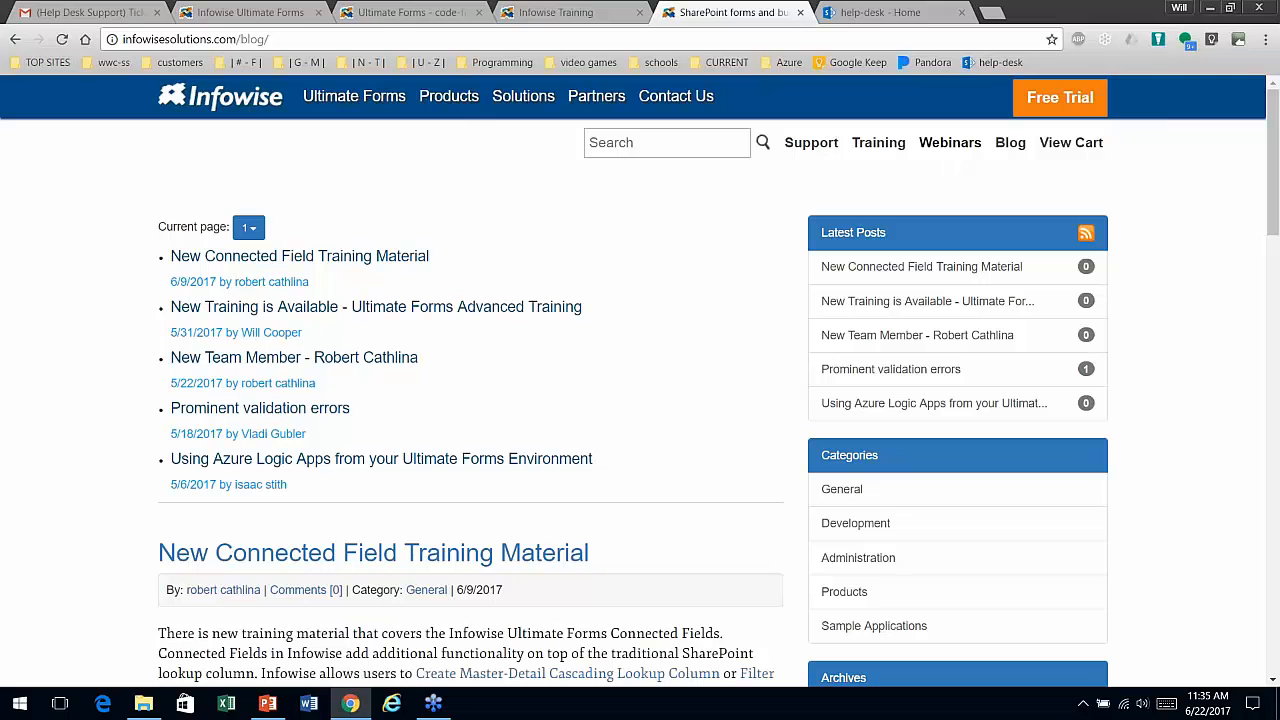